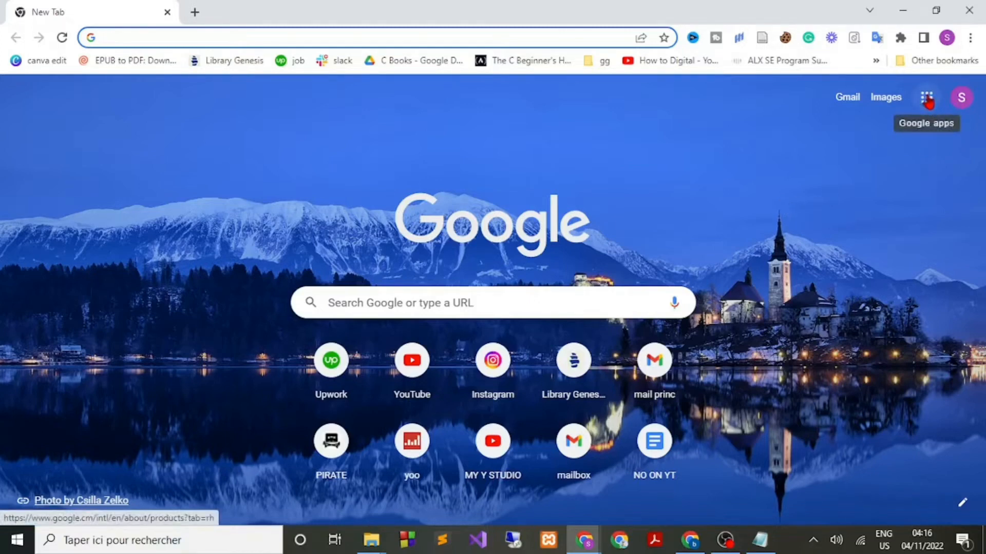
Open Google Drive's Mon Drive page from the Google apps grid.
{"action": "left_click", "coordinate": [927, 100]}
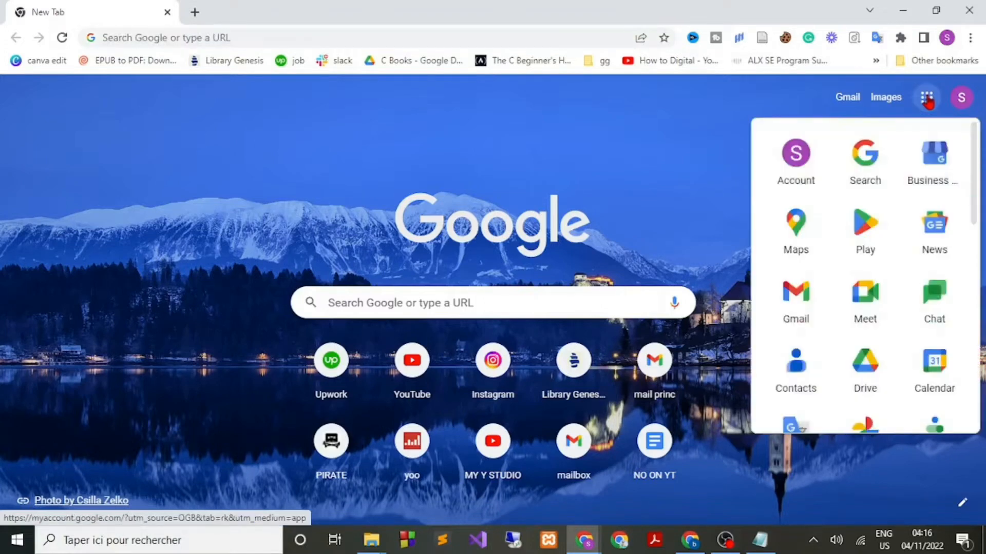
{"action": "scroll", "coordinate": [905, 291], "scroll_direction": "down", "scroll_amount": 2}
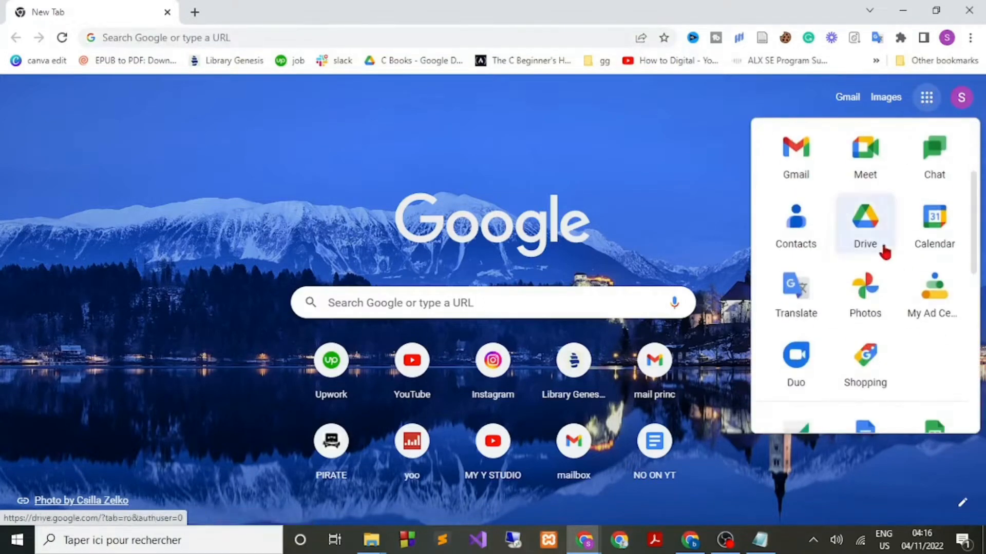
{"action": "scroll", "coordinate": [884, 254], "scroll_direction": "down", "scroll_amount": 3}
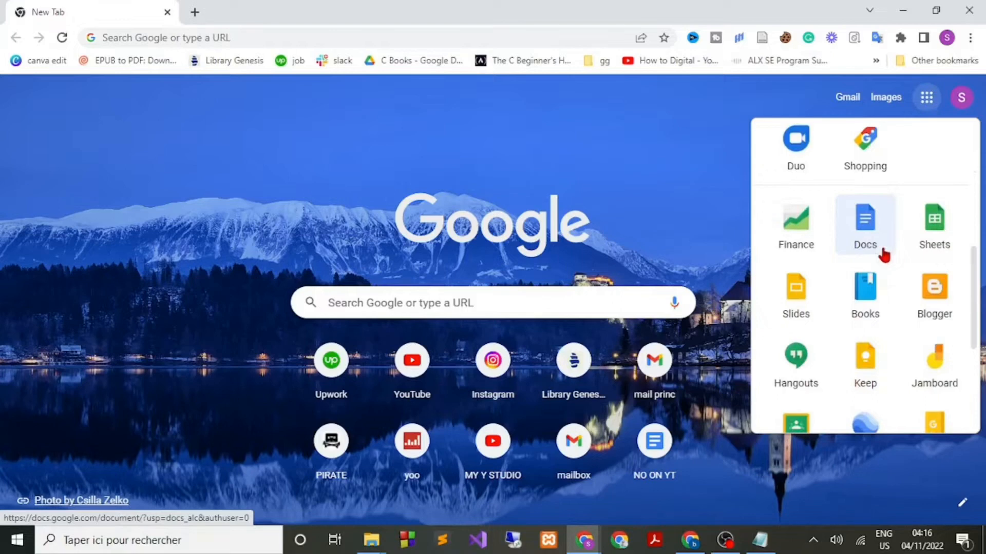
{"action": "scroll", "coordinate": [884, 254], "scroll_direction": "down", "scroll_amount": 3}
{"action": "scroll", "coordinate": [884, 254], "scroll_direction": "up", "scroll_amount": 6}
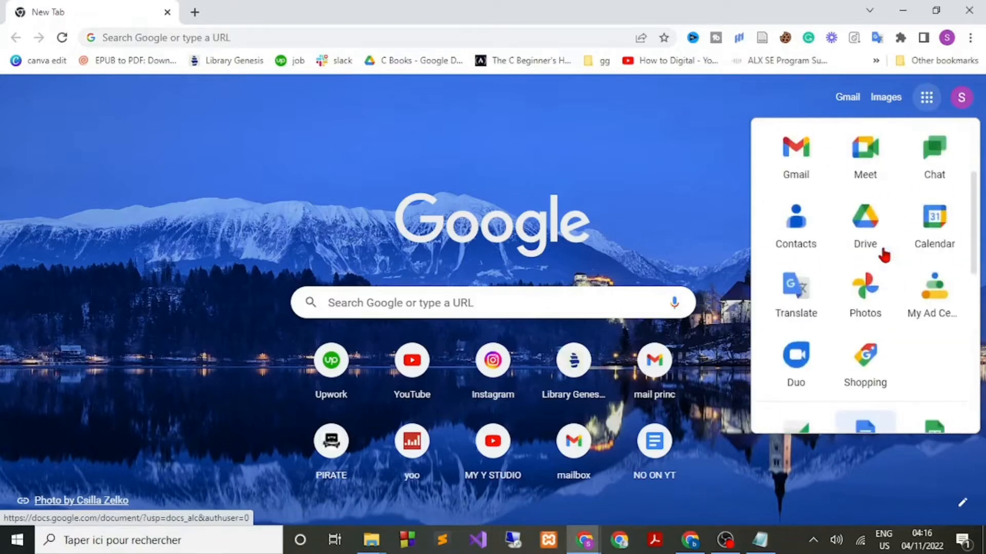
{"action": "scroll", "coordinate": [884, 255], "scroll_direction": "up", "scroll_amount": 1}
{"action": "scroll", "coordinate": [881, 253], "scroll_direction": "up", "scroll_amount": 1}
{"action": "scroll", "coordinate": [877, 266], "scroll_direction": "down", "scroll_amount": 2}
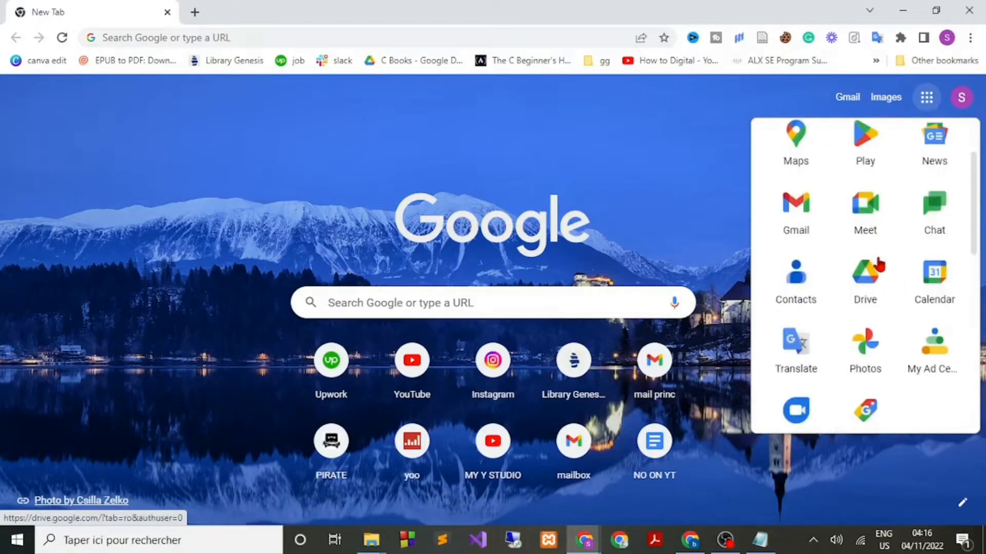
{"action": "left_click", "coordinate": [872, 275]}
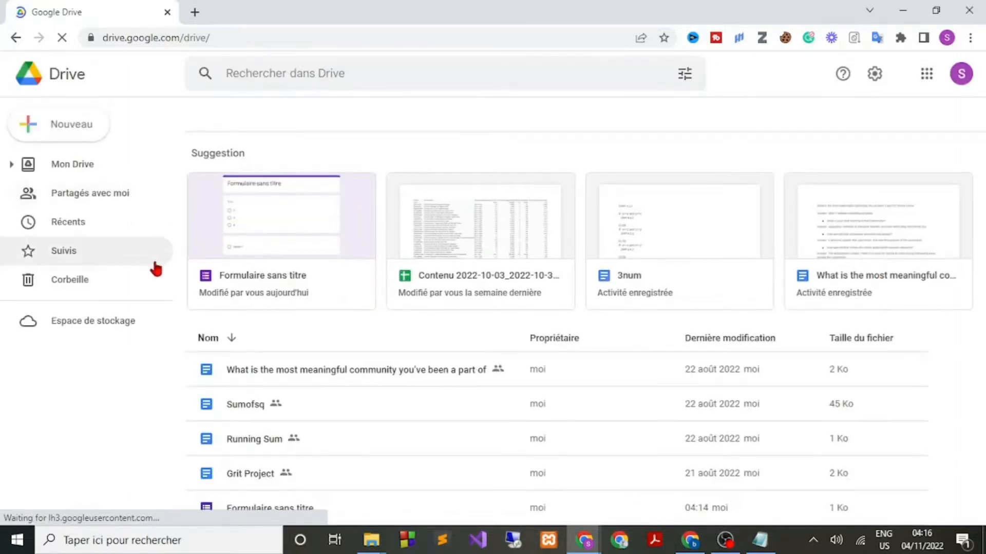
Create a new blank Google Form from Drive's Nouveau menu.
{"action": "left_click", "coordinate": [30, 128]}
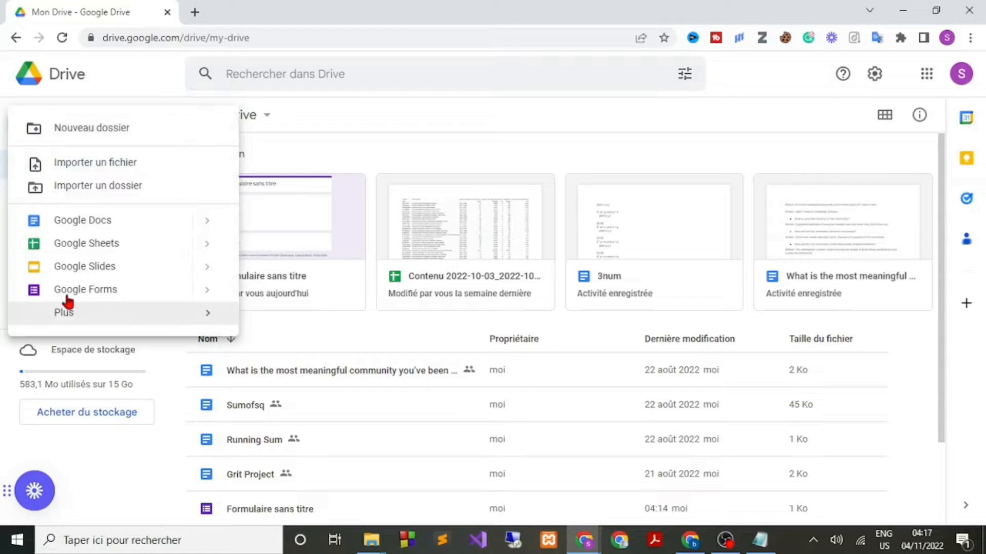
{"action": "left_click", "coordinate": [101, 294]}
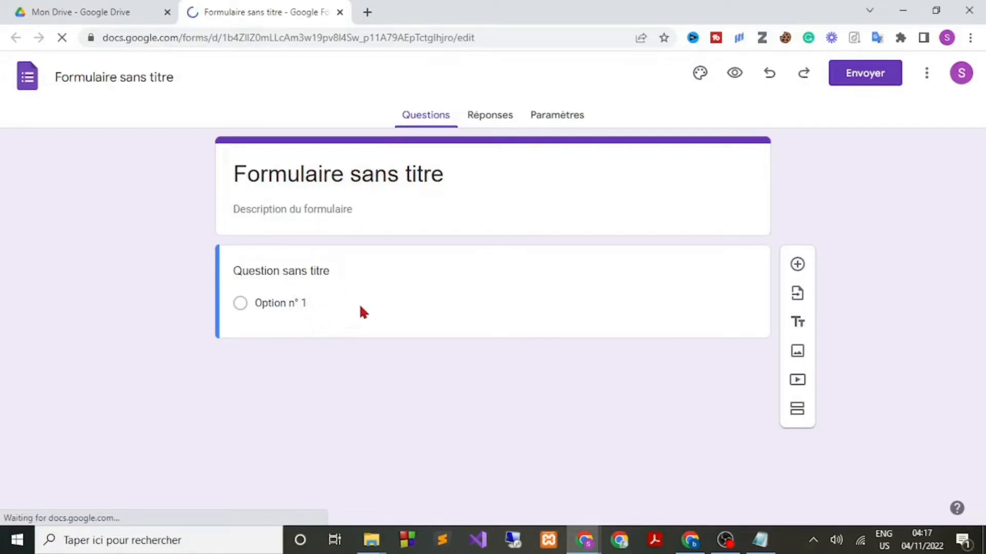
Replace the 'Formulaire sans titre' title with 'Sondage', retyping it to fix a garbled attempt.
{"action": "left_click_drag", "start_coordinate": [460, 176], "coordinate": [239, 175]}
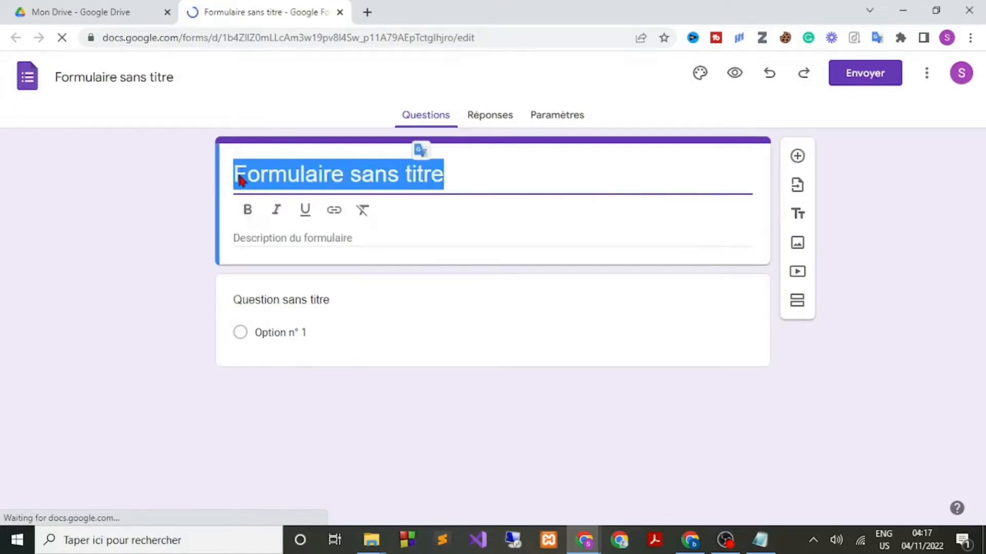
{"action": "key", "text": "Caps_Lock"}
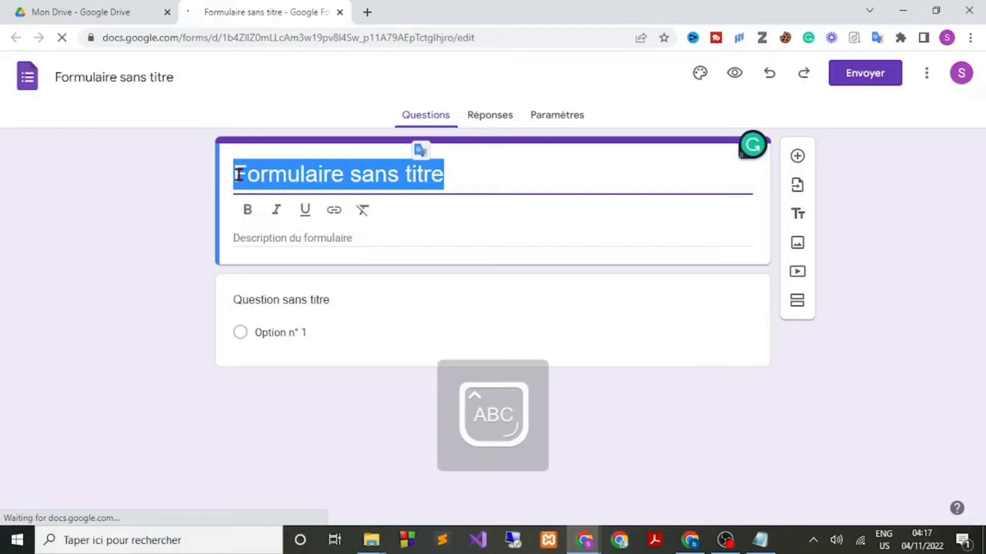
{"action": "type", "text": "S"}
{"action": "key", "text": "Caps_Lock"}
{"action": "type", "text": "o"}
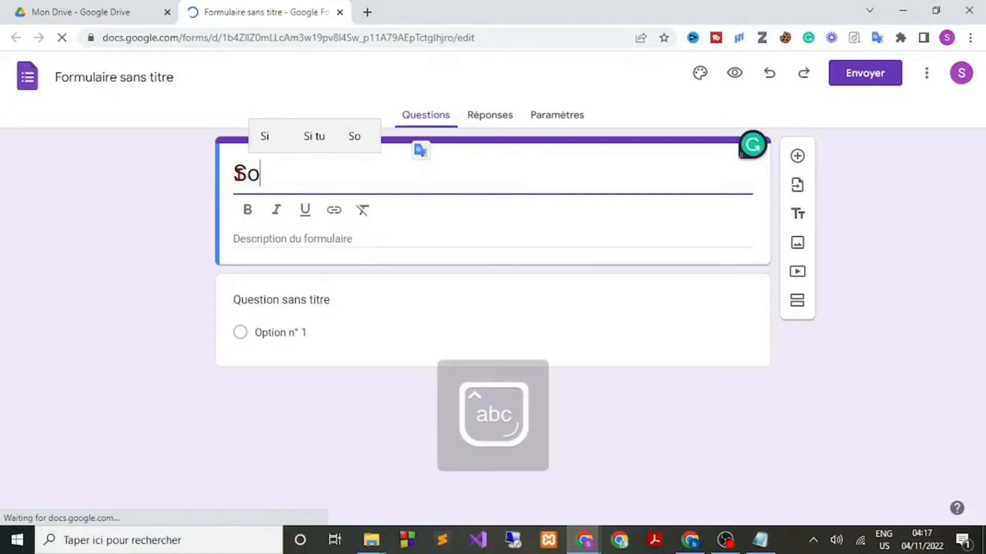
{"action": "type", "text": "ndage"}
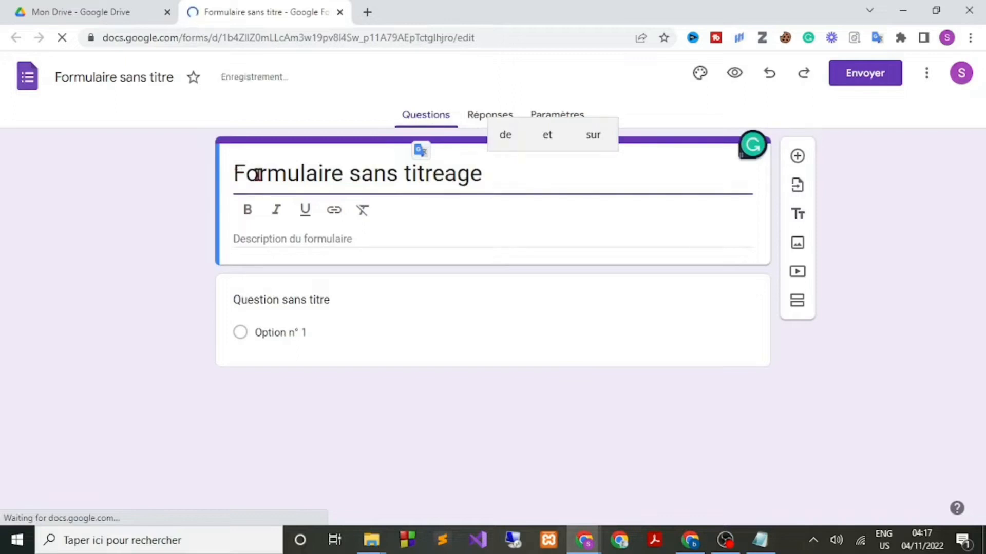
{"action": "left_click_drag", "start_coordinate": [487, 175], "coordinate": [235, 181]}
{"action": "key", "text": "Caps_Lock"}
{"action": "type", "text": "SO"}
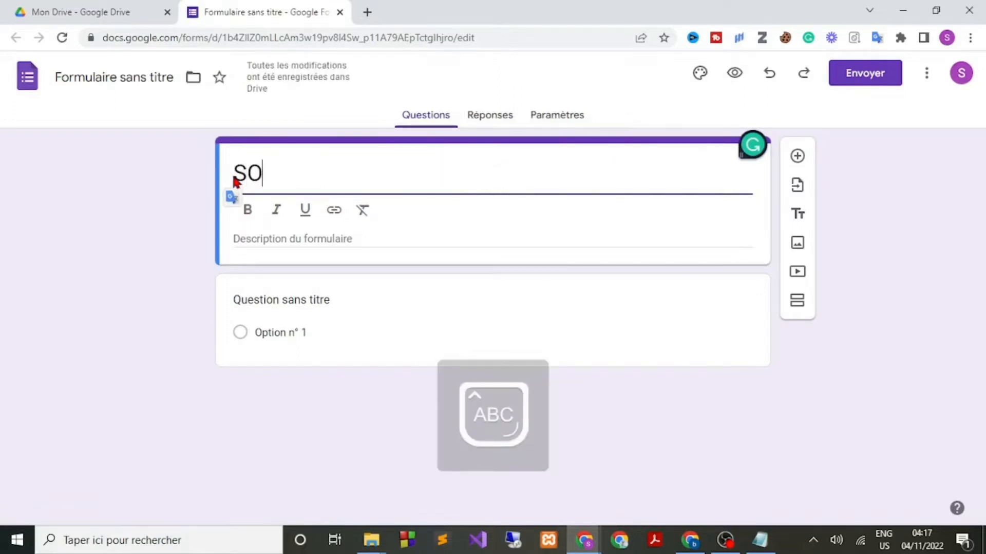
{"action": "key", "text": "BackSpace"}
{"action": "key", "text": "Caps_Lock"}
{"action": "type", "text": "ond"}
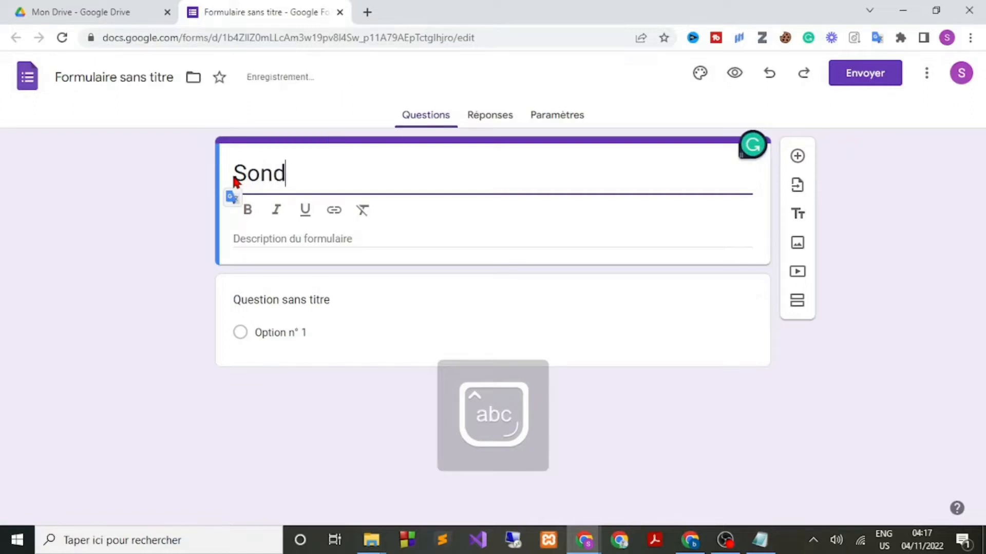
{"action": "type", "text": "age"}
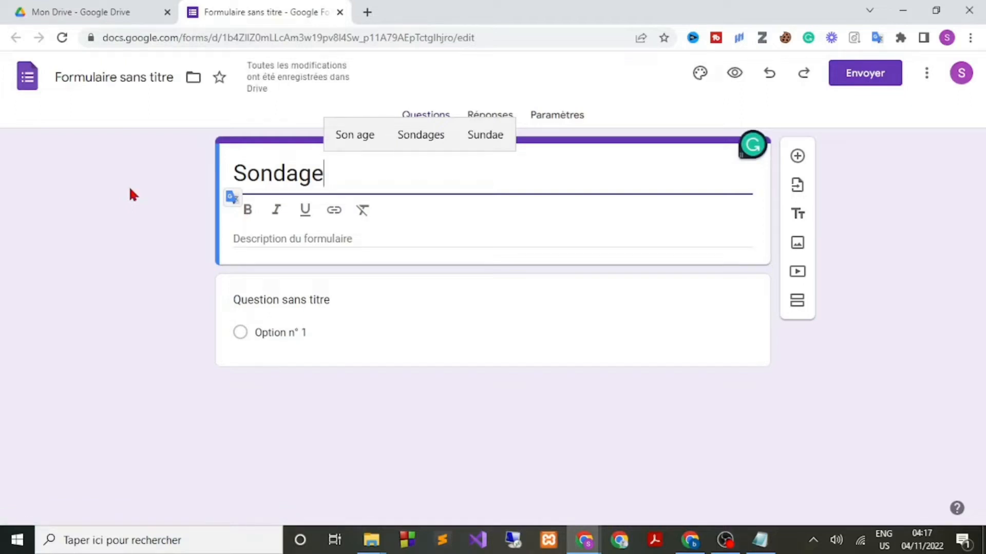
Add the description 'sodage sur les réseaux sociaux' under the Sondage title.
{"action": "left_click", "coordinate": [290, 238]}
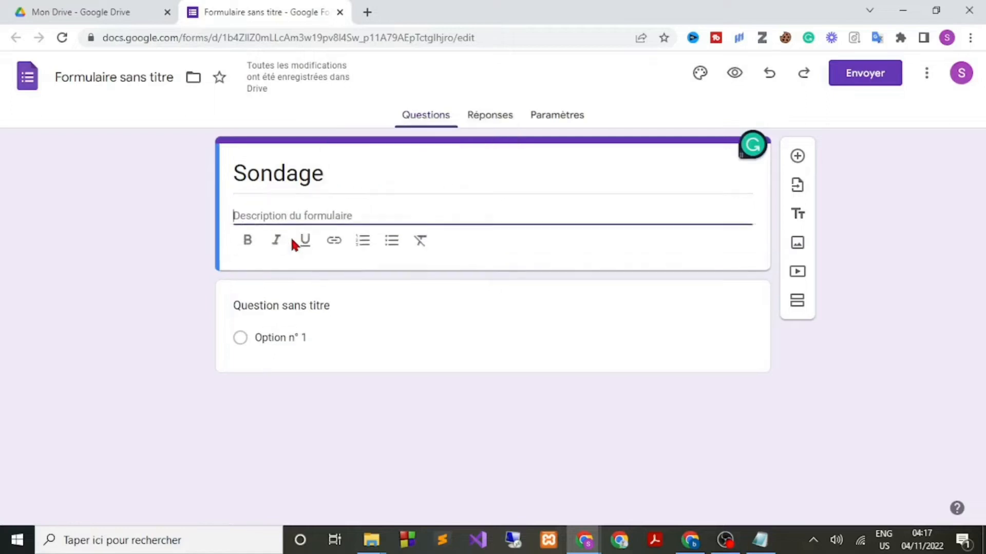
{"action": "type", "text": "s"}
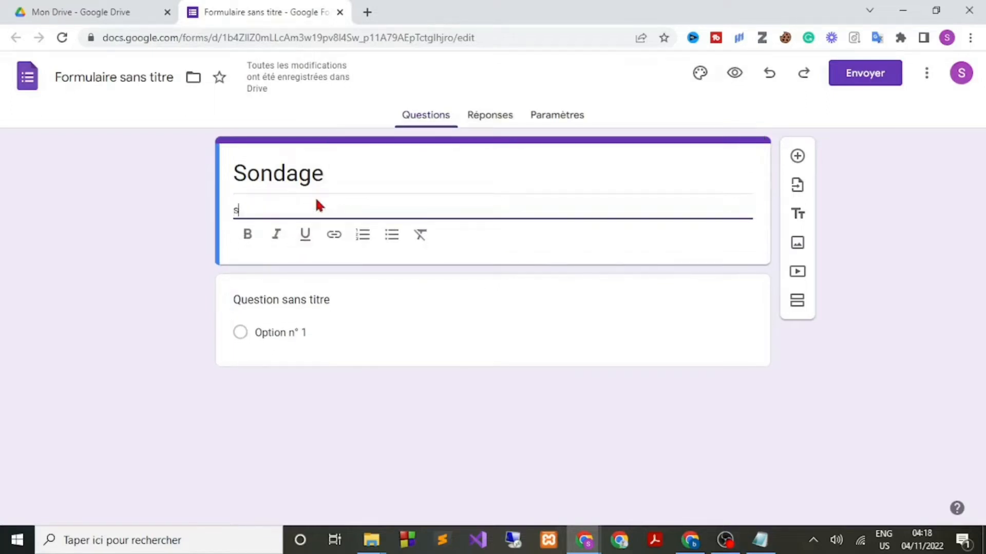
{"action": "type", "text": "odage"}
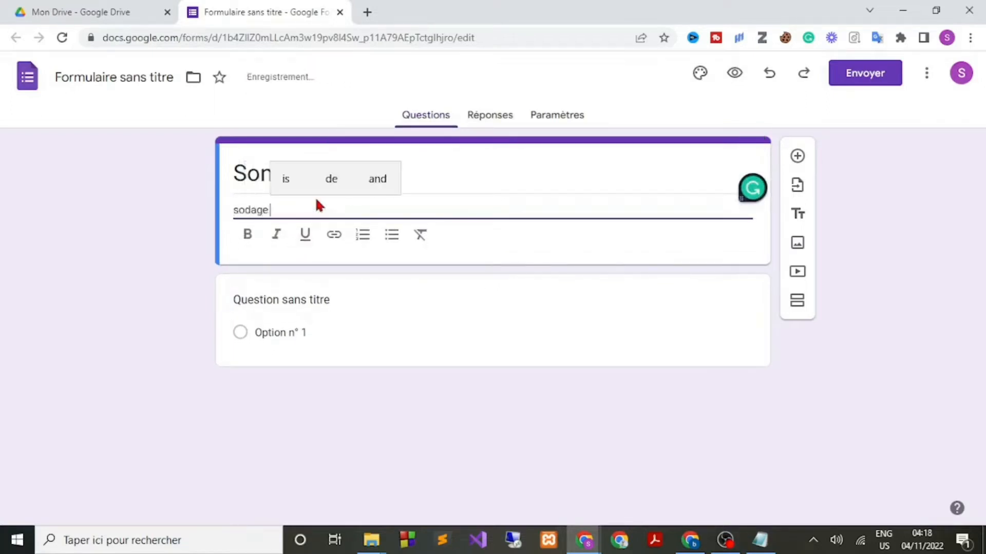
{"action": "type", "text": " sur "}
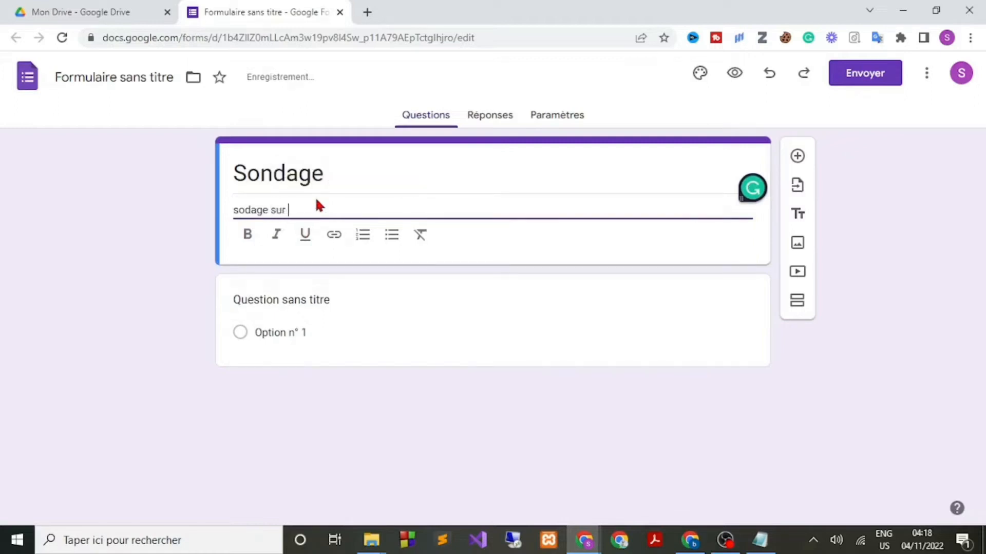
{"action": "type", "text": "les res"}
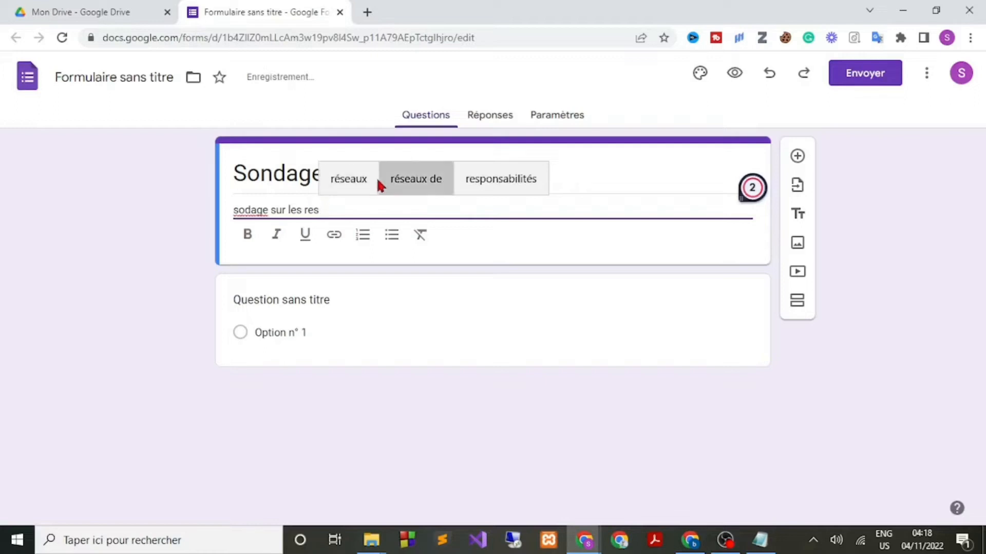
{"action": "left_click", "coordinate": [352, 184]}
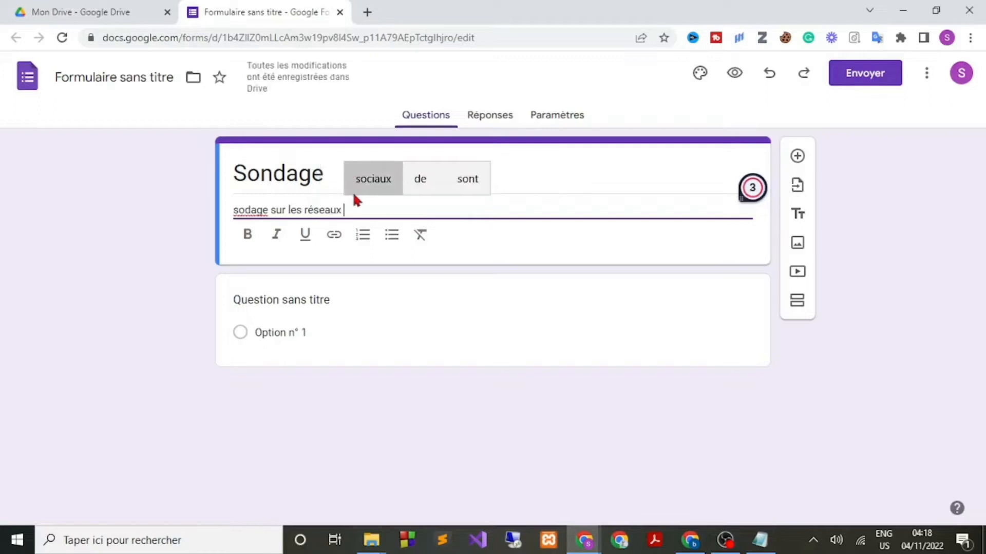
{"action": "left_click", "coordinate": [366, 181]}
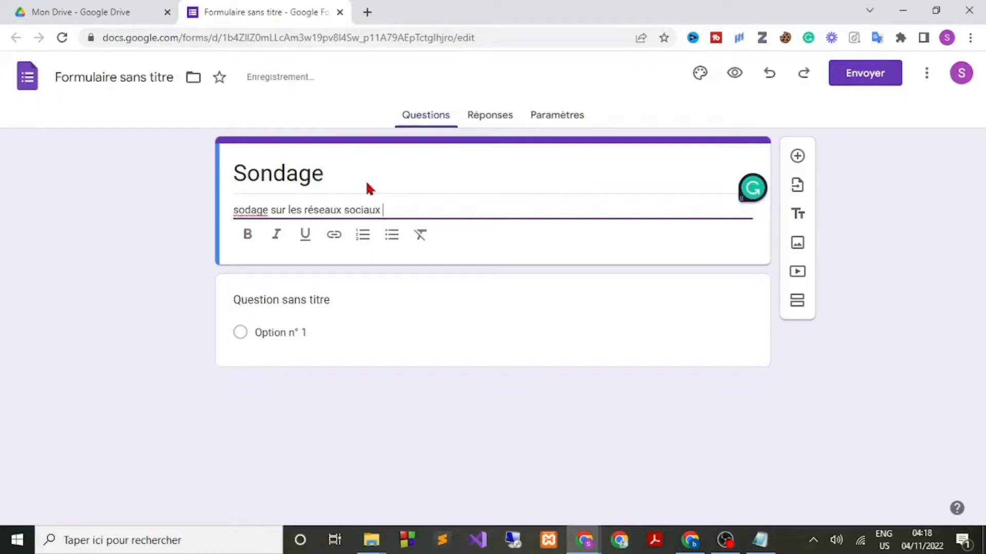
{"action": "left_click", "coordinate": [129, 264]}
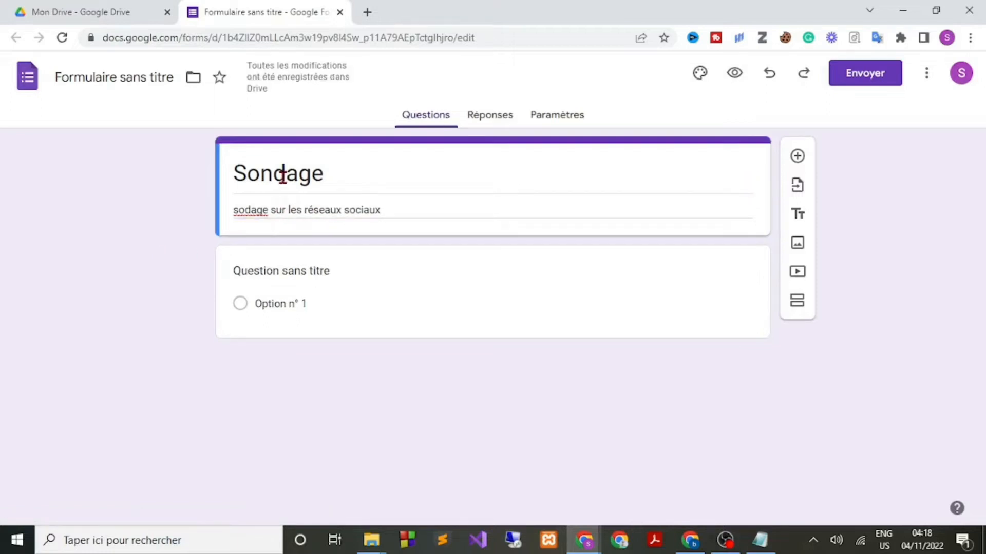
{"action": "triple_click", "coordinate": [399, 210]}
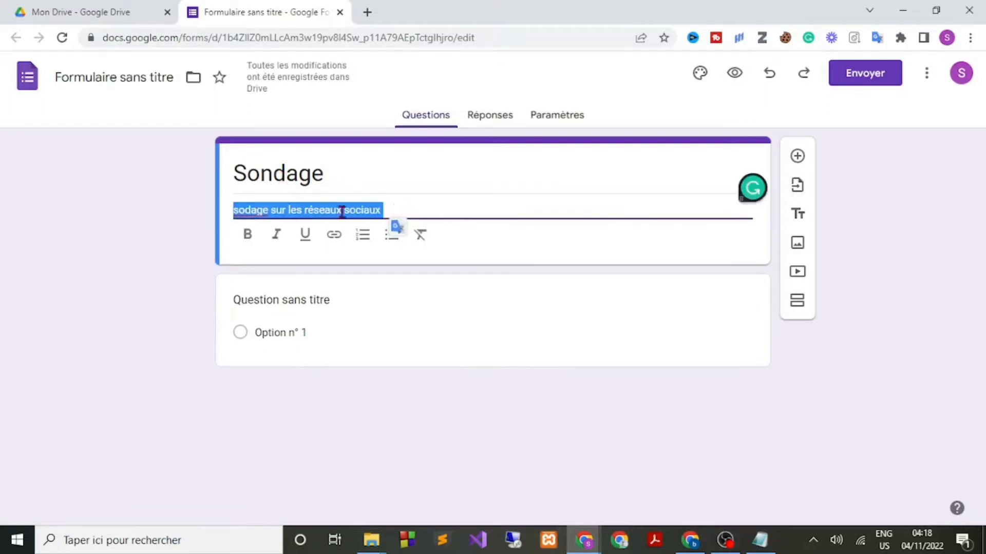
{"action": "left_click", "coordinate": [194, 223]}
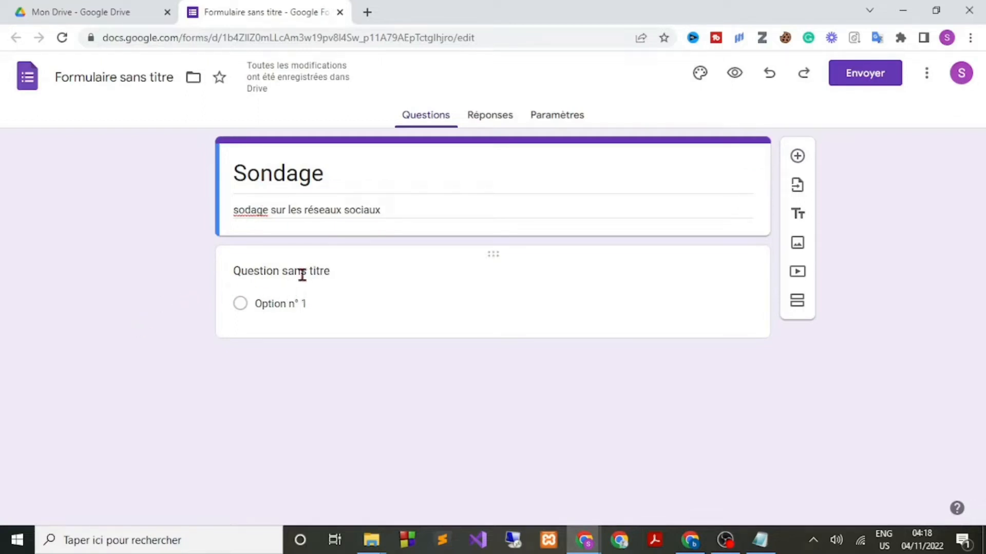
Title the first question 'Réseaux social préféré ??' using the spelling suggestions.
{"action": "left_click", "coordinate": [345, 272]}
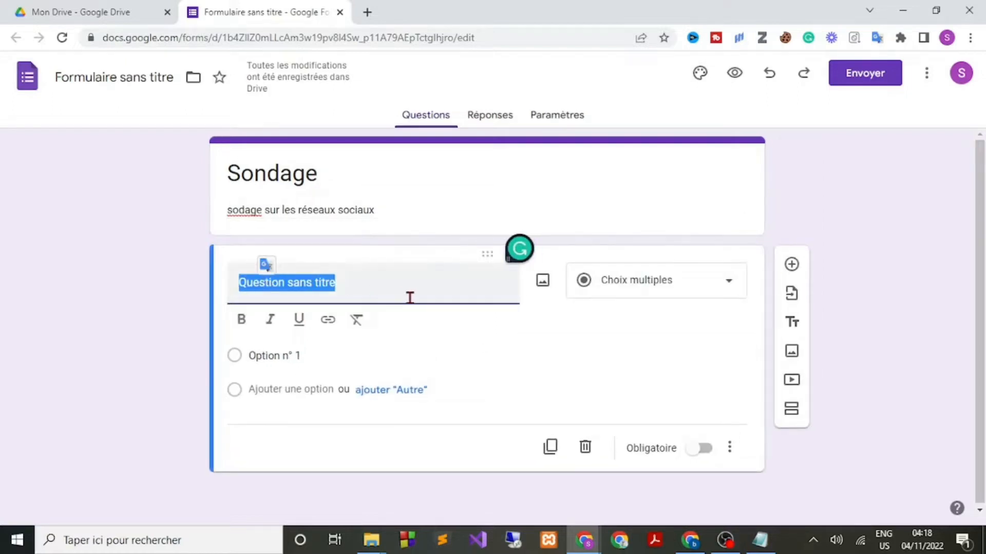
{"action": "key", "text": "Caps_Lock"}
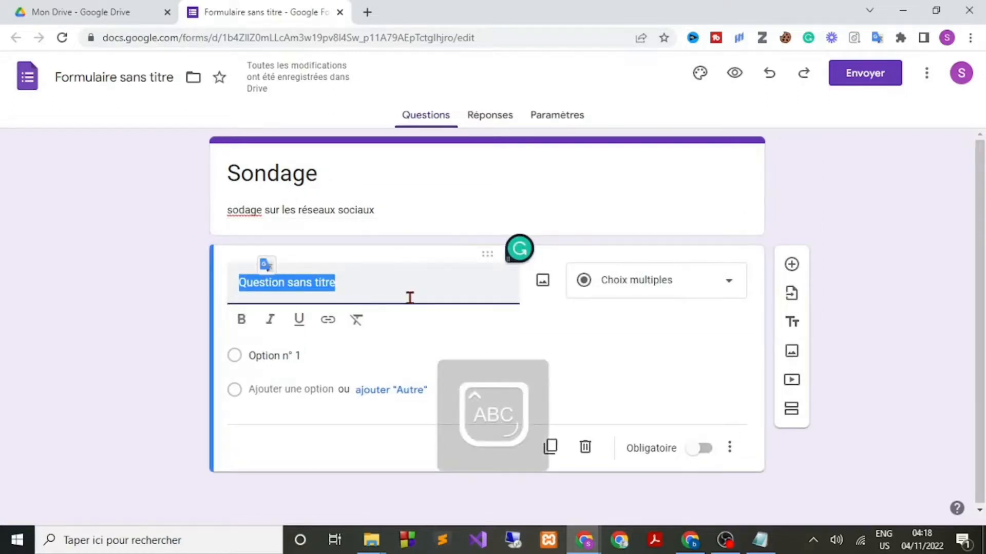
{"action": "type", "text": "R"}
{"action": "key", "text": "Caps_Lock"}
{"action": "type", "text": "es"}
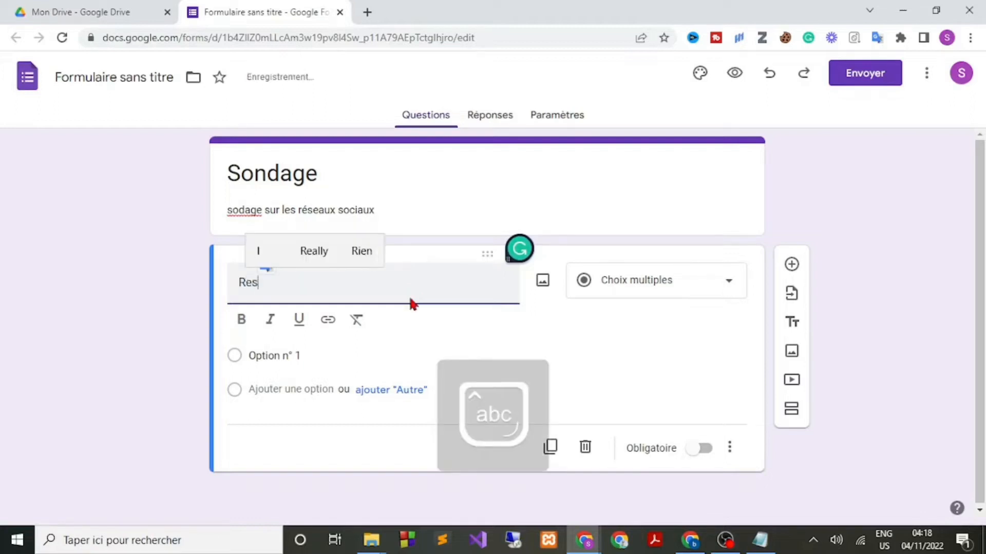
{"action": "type", "text": "ea"}
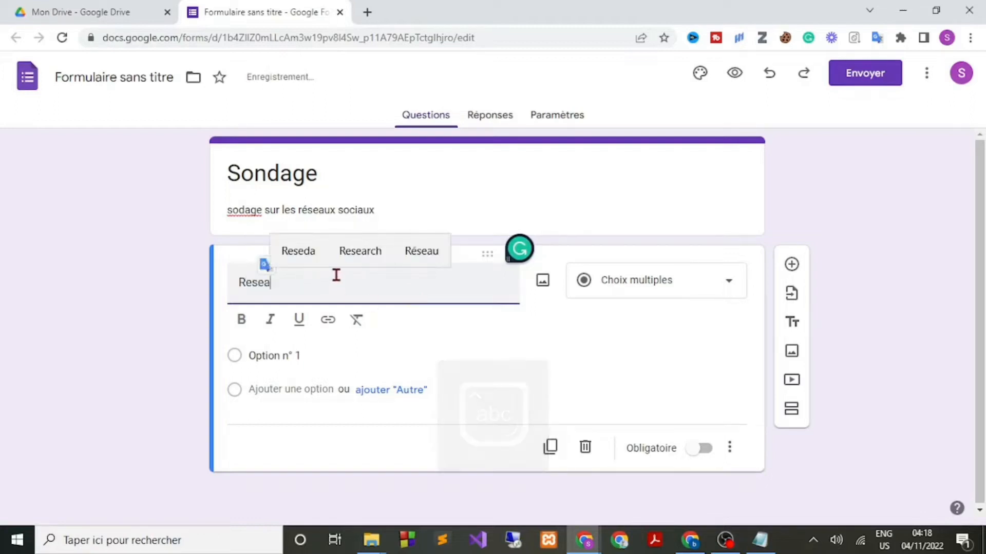
{"action": "left_click", "coordinate": [414, 256]}
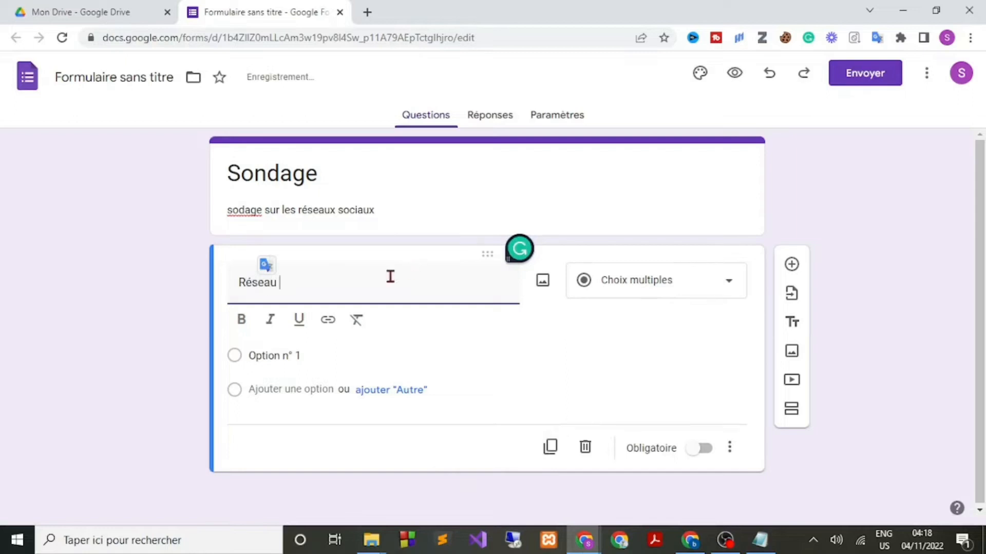
{"action": "key", "text": "BackSpace"}
{"action": "type", "text": "x "}
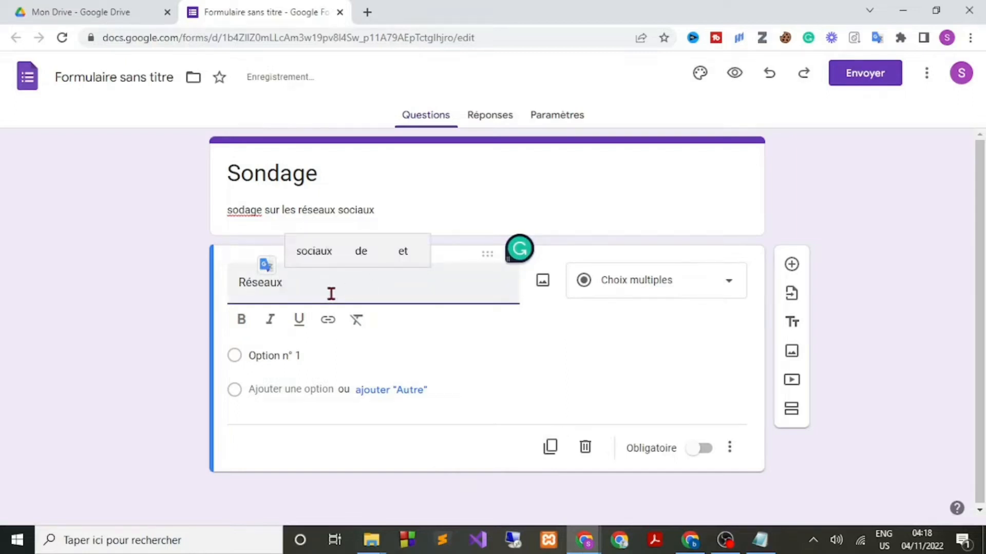
{"action": "type", "text": "soc"}
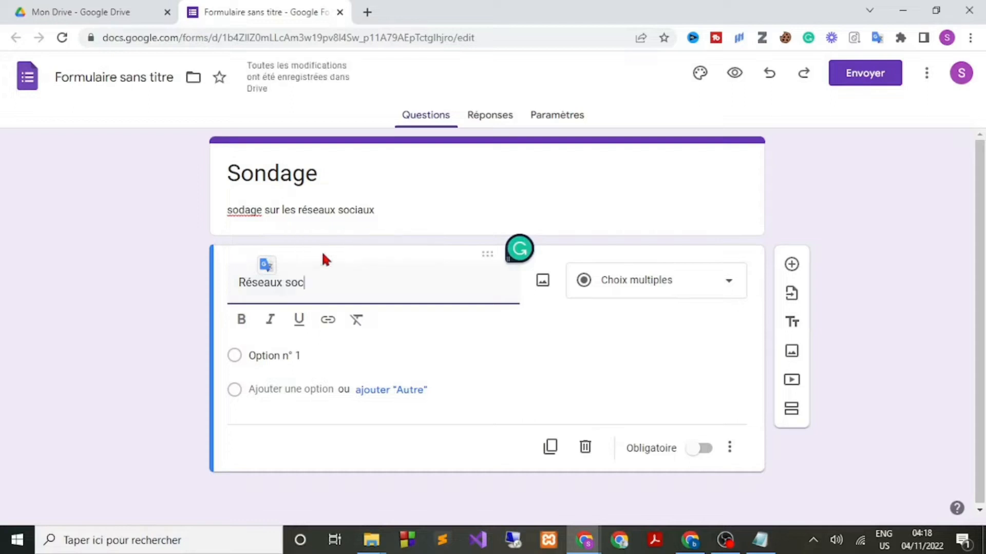
{"action": "type", "text": "ial prefer"}
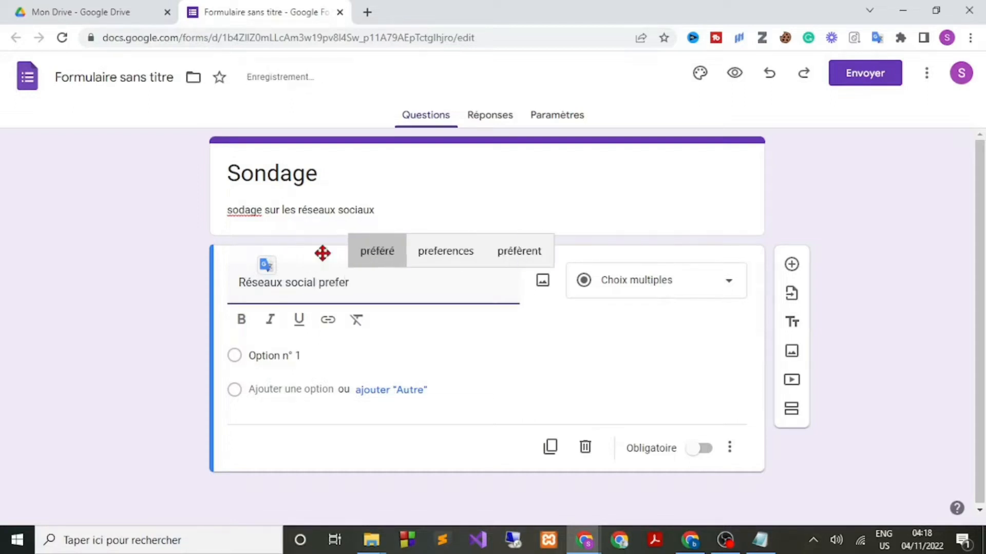
{"action": "left_click", "coordinate": [374, 252]}
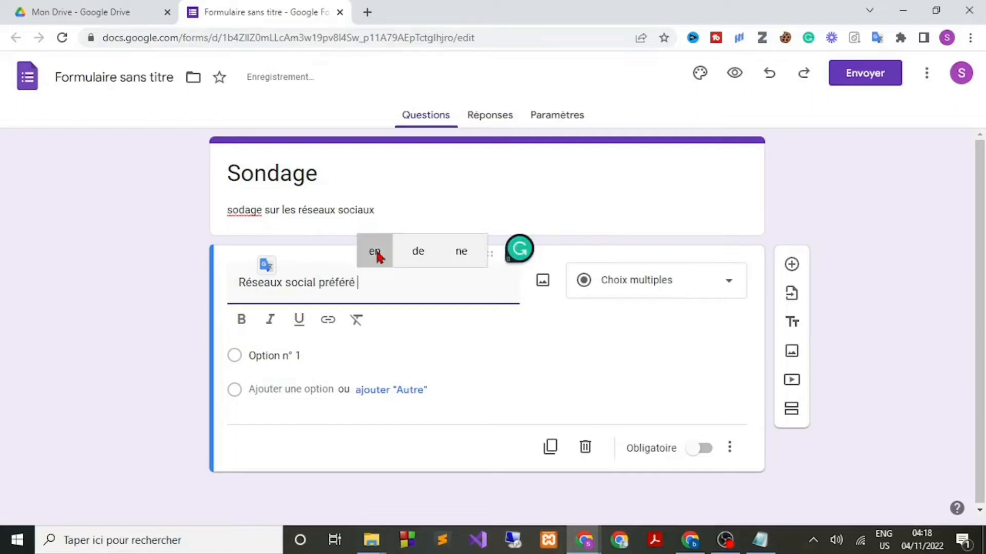
{"action": "type", "text": "?"}
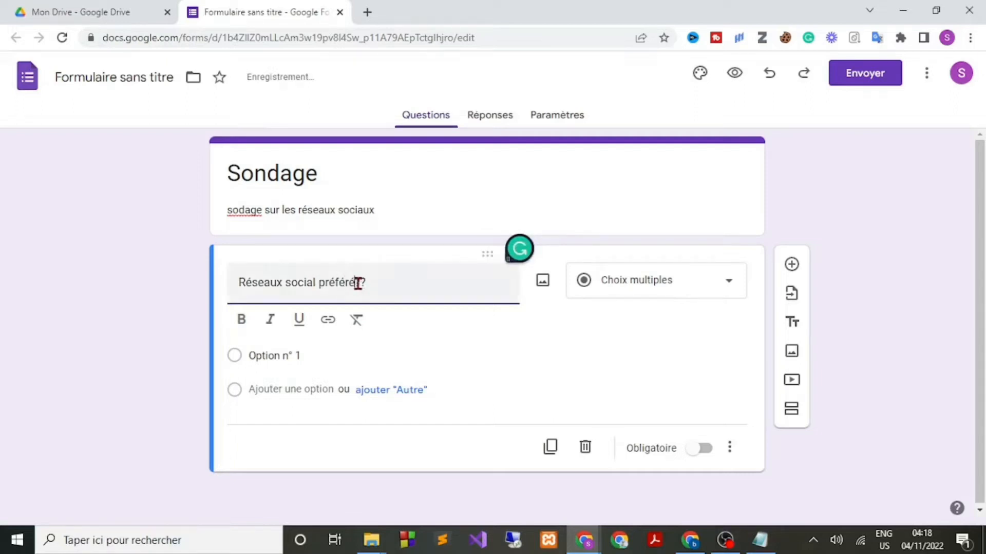
{"action": "left_click", "coordinate": [651, 240]}
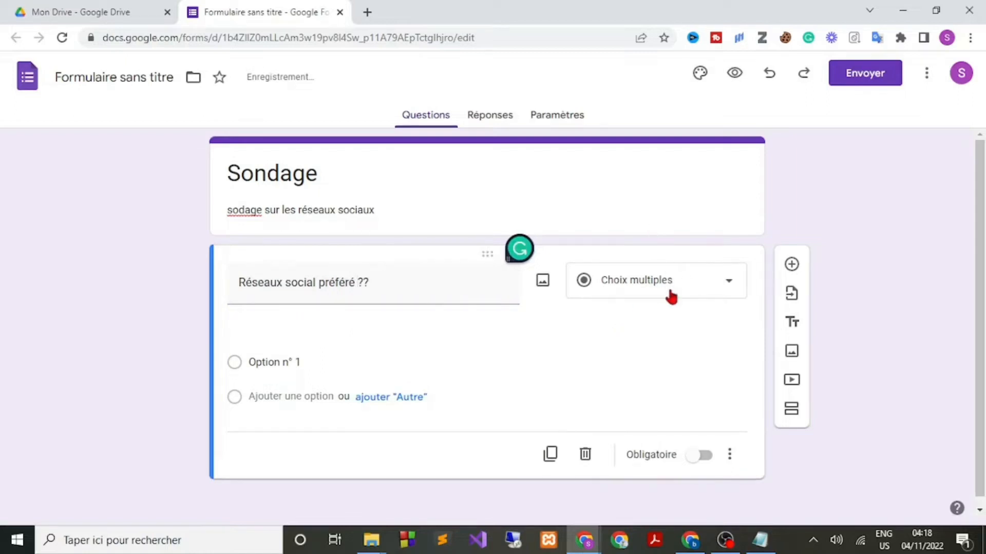
{"action": "left_click", "coordinate": [735, 288]}
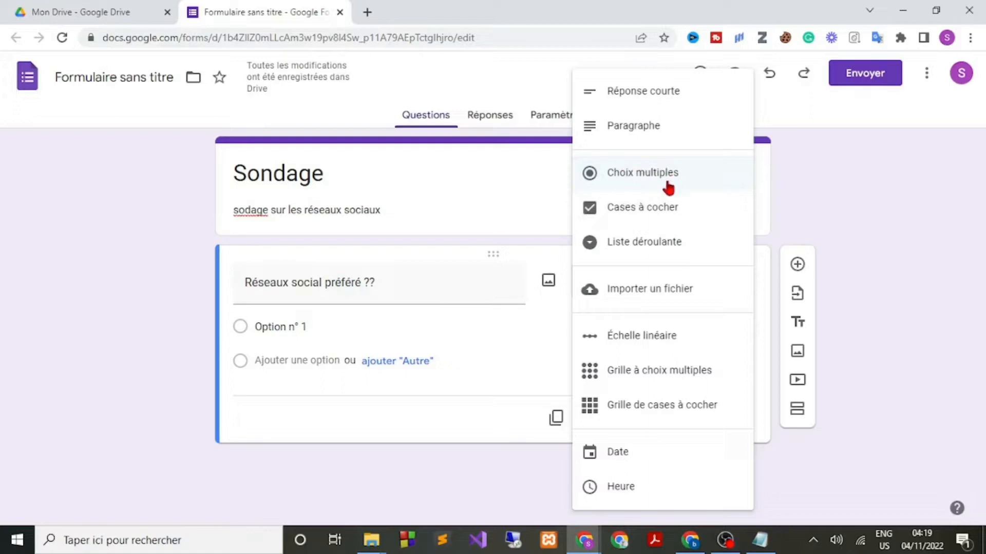
Keep it multiple choice and enter Facebook and Instagram as the first two choices.
{"action": "left_click", "coordinate": [639, 177]}
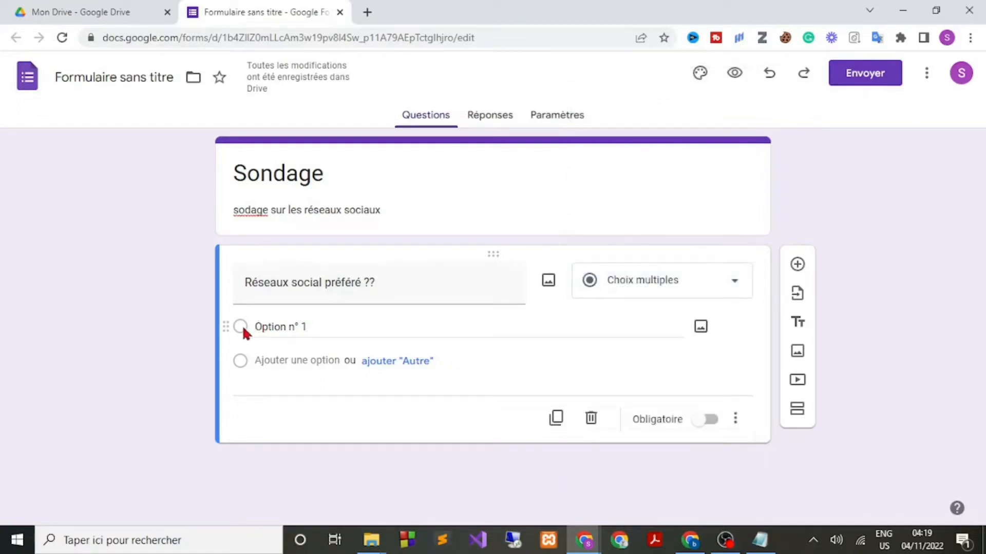
{"action": "left_click", "coordinate": [290, 327]}
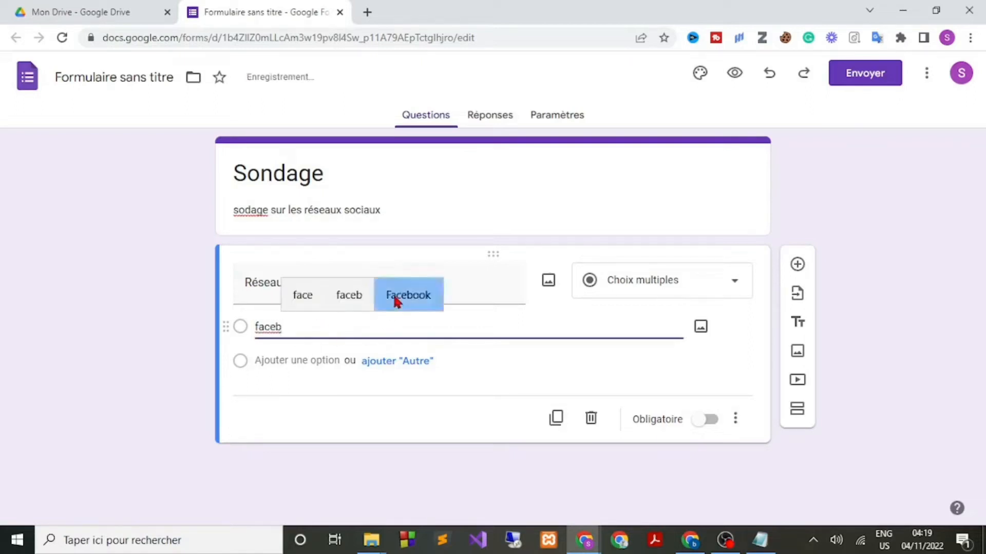
{"action": "left_click", "coordinate": [396, 298]}
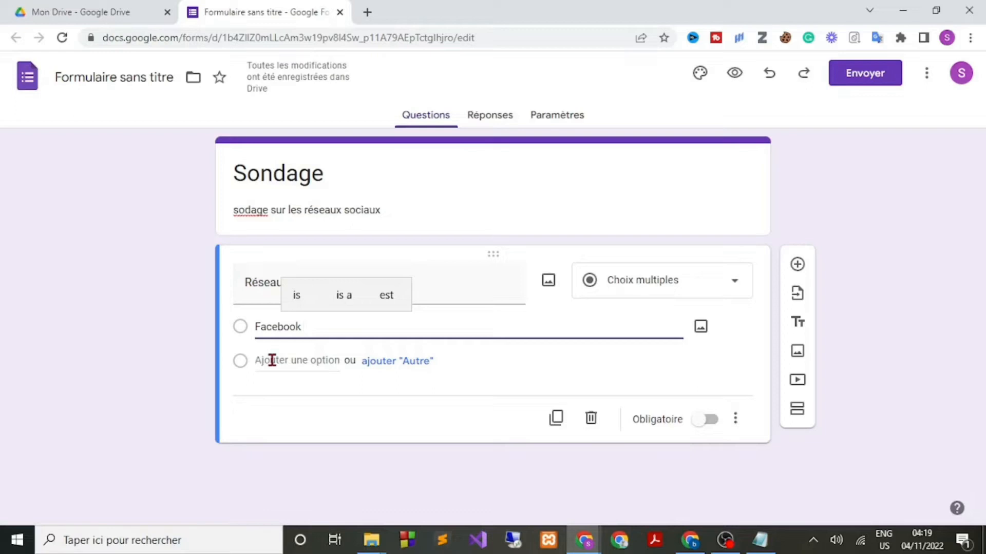
{"action": "left_click", "coordinate": [272, 360]}
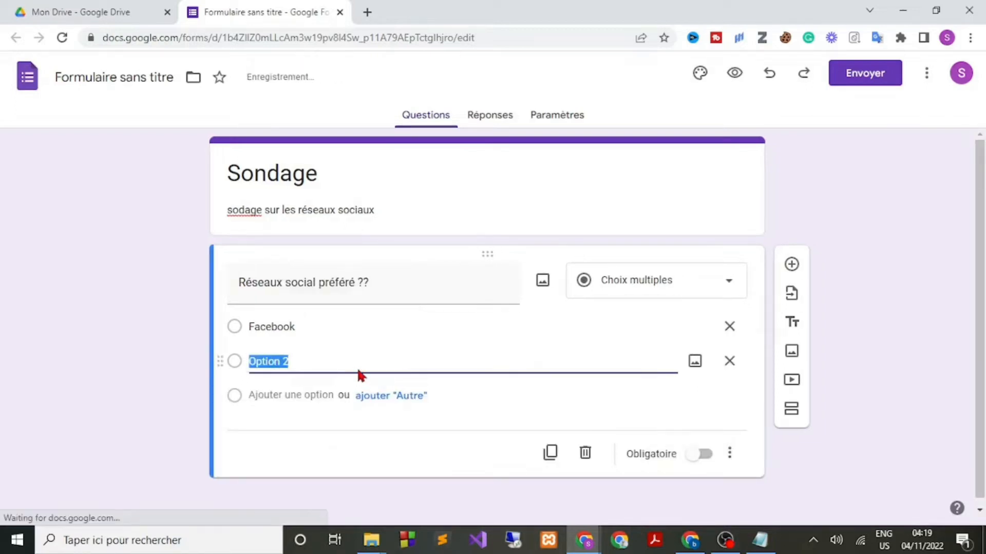
{"action": "type", "text": "Ins"}
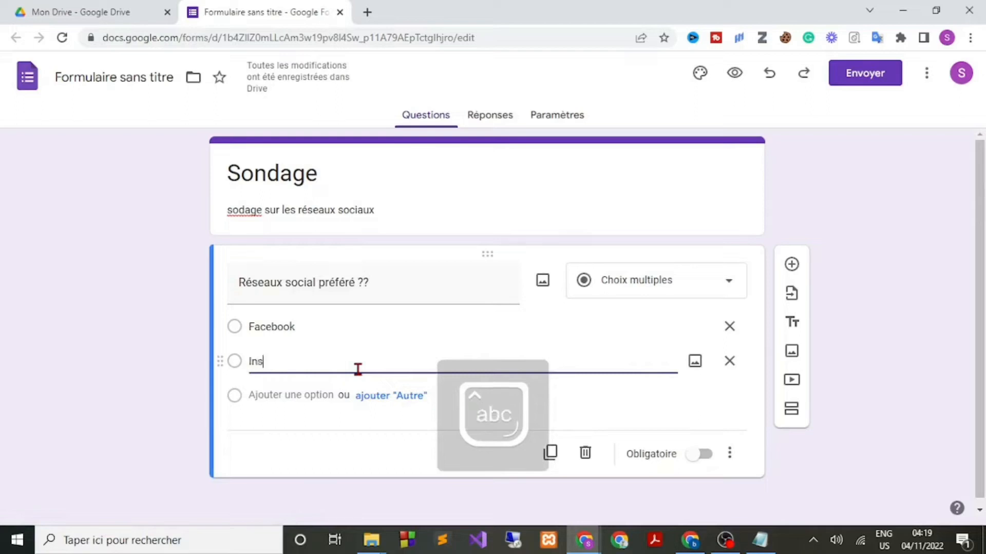
{"action": "type", "text": "tagraa"}
{"action": "key", "text": "BackSpace"}
{"action": "type", "text": "m"}
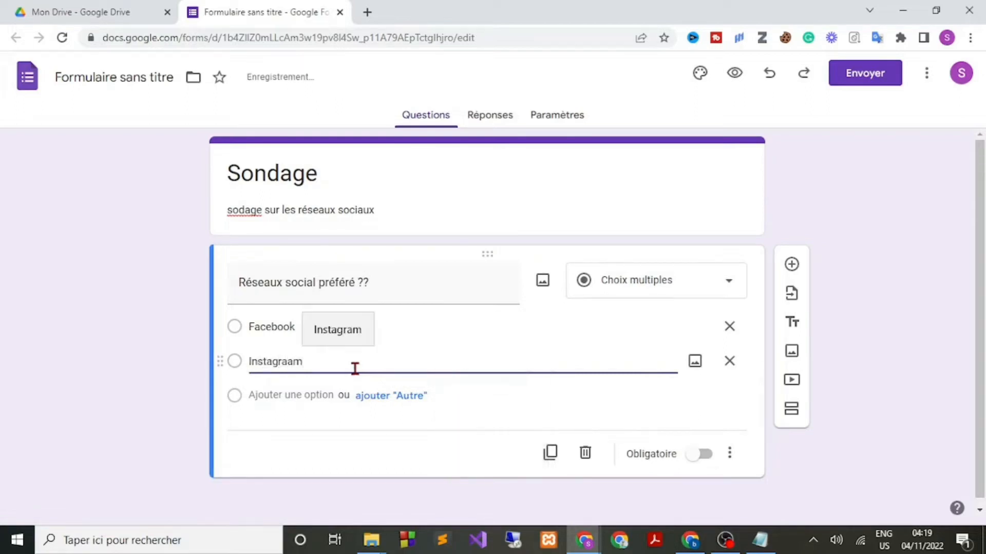
{"action": "left_click", "coordinate": [337, 331]}
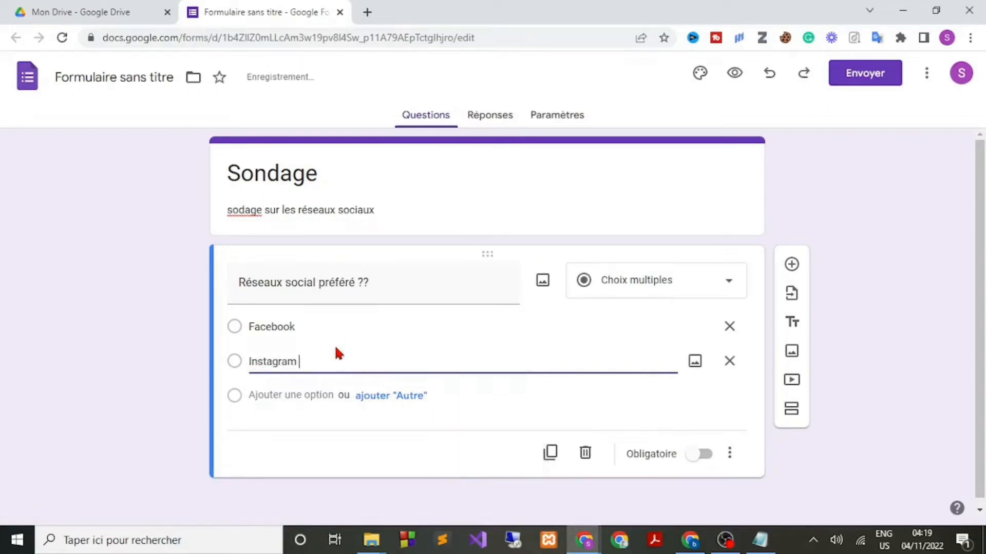
Add telegram and snapchat as the third and fourth answer choices.
{"action": "left_click", "coordinate": [272, 398]}
{"action": "type", "text": "t"}
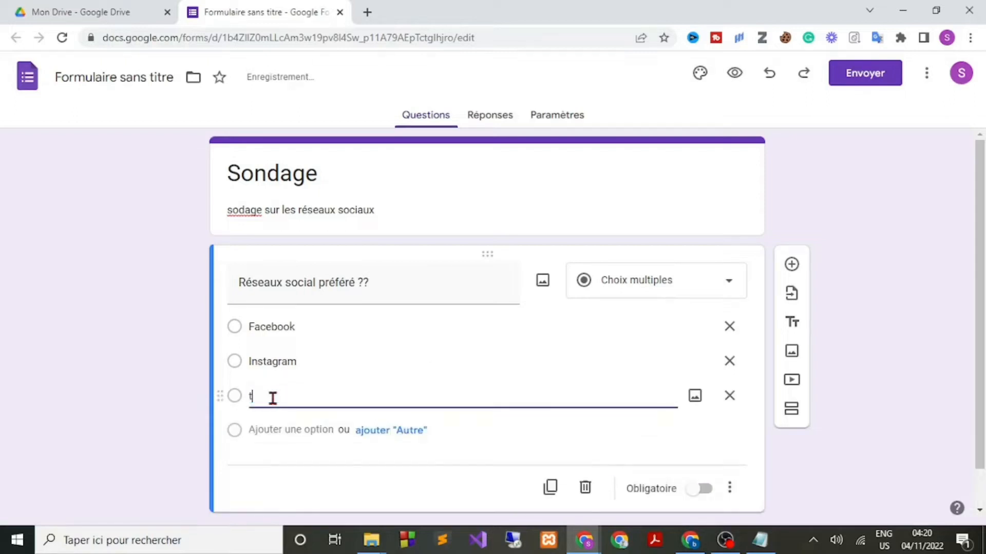
{"action": "type", "text": "elegram"}
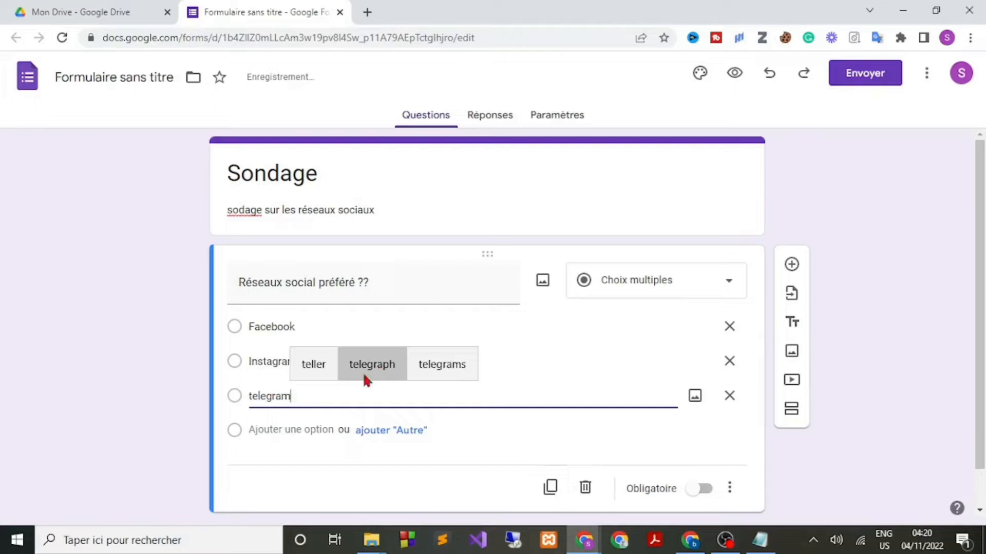
{"action": "left_click", "coordinate": [442, 375]}
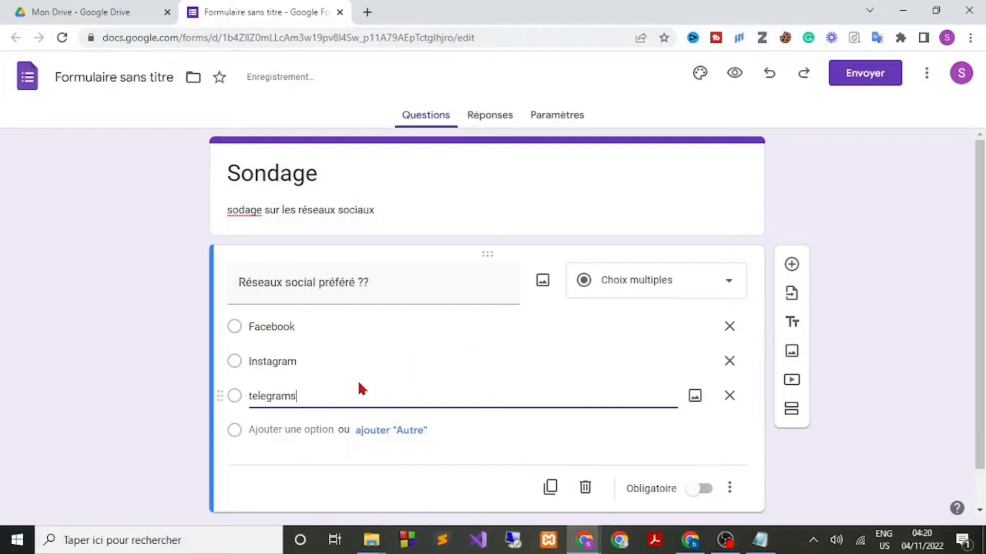
{"action": "key", "text": "BackSpace"}
{"action": "left_click", "coordinate": [276, 436]}
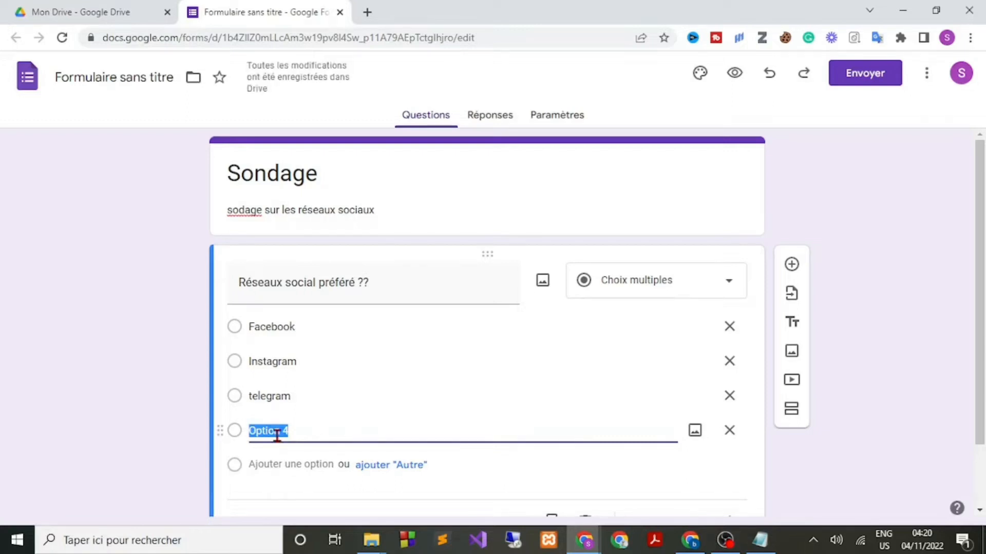
{"action": "type", "text": "sna"}
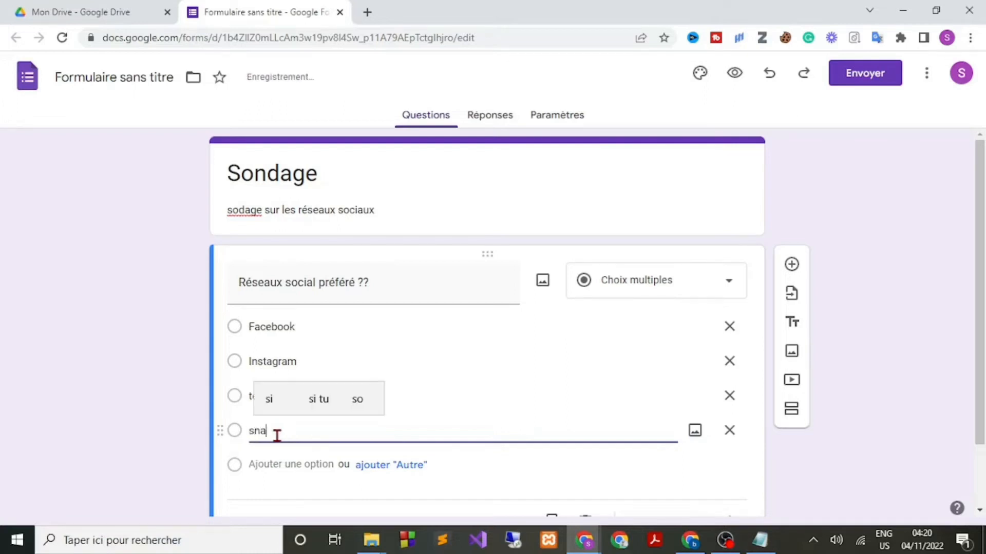
{"action": "type", "text": "pchat"}
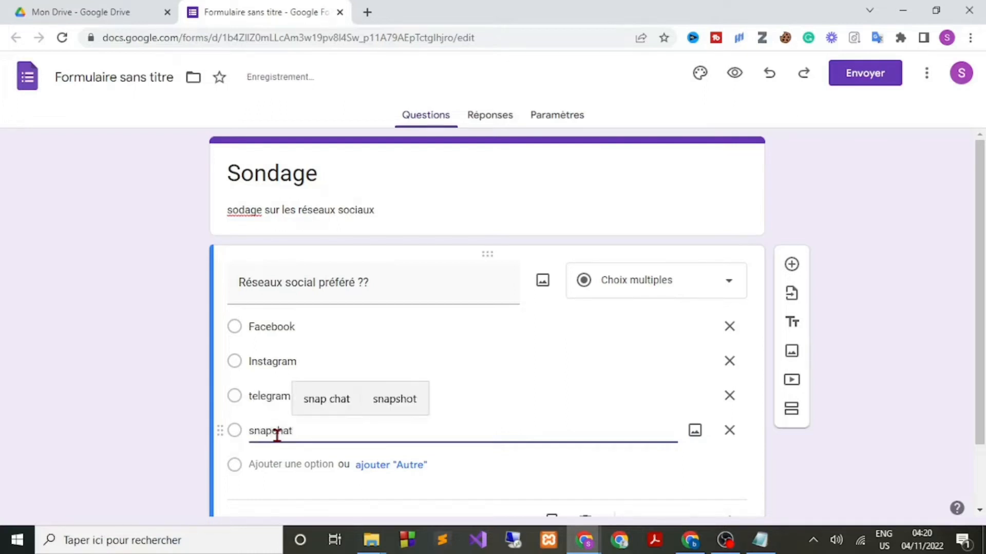
{"action": "left_click", "coordinate": [124, 287]}
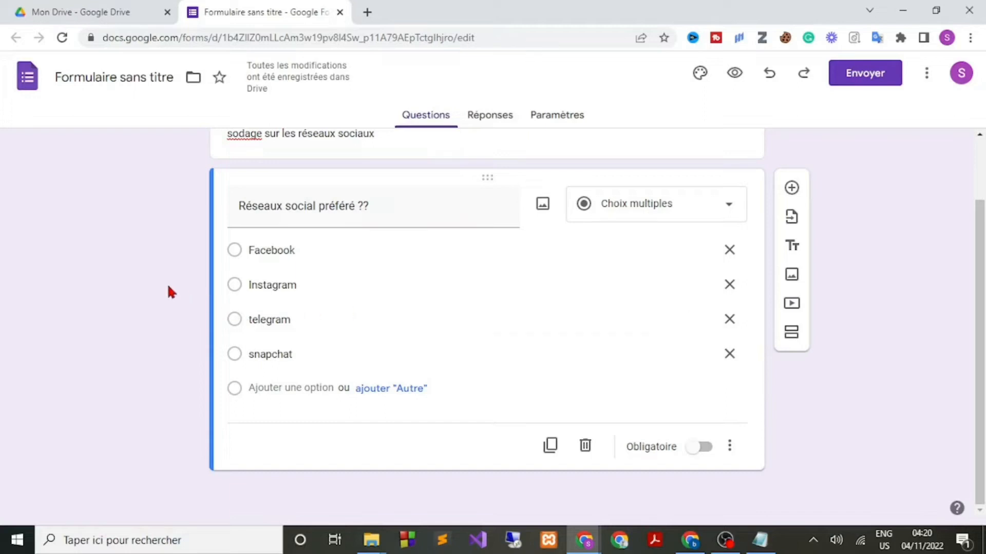
{"action": "scroll", "coordinate": [172, 292], "scroll_direction": "up", "scroll_amount": 2}
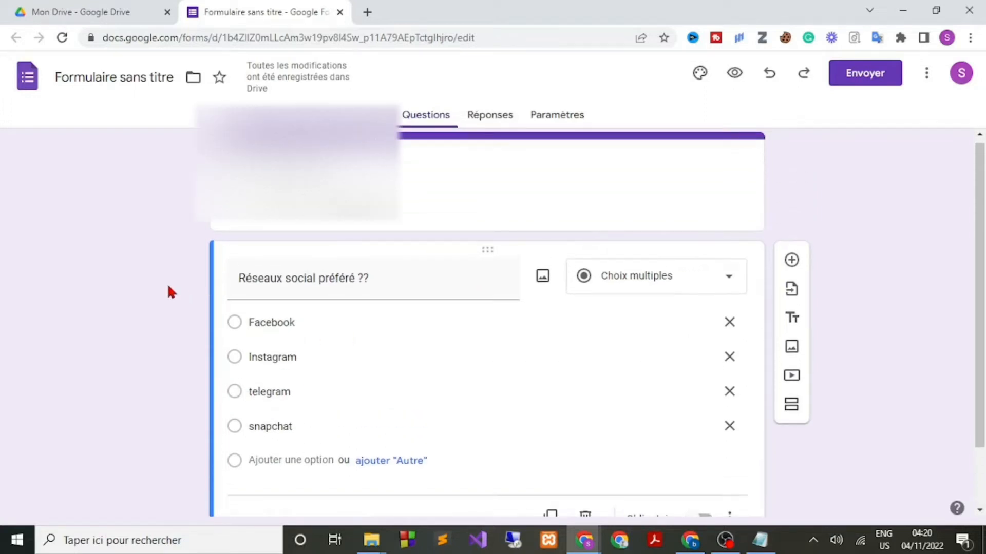
{"action": "left_click", "coordinate": [734, 73]}
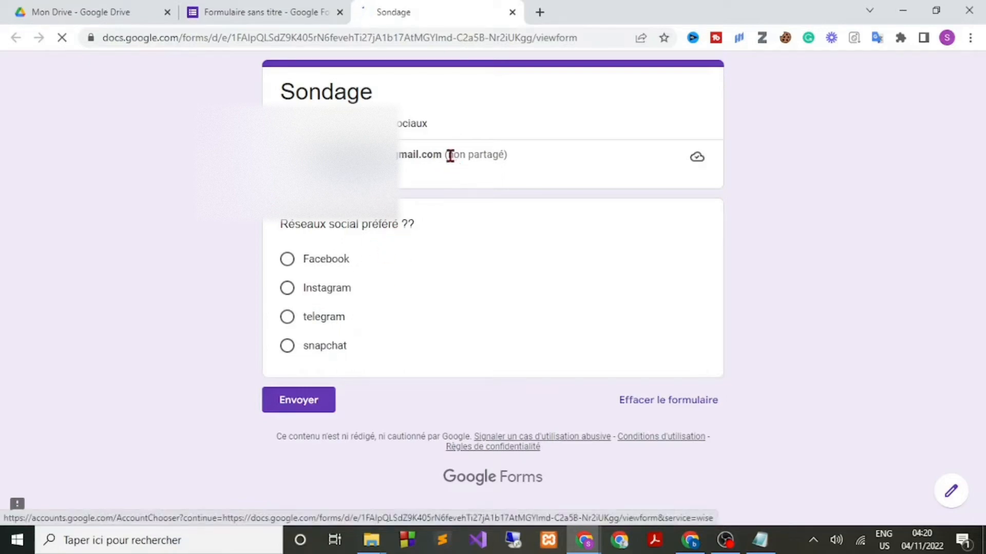
{"action": "left_click_drag", "start_coordinate": [449, 155], "coordinate": [504, 155]}
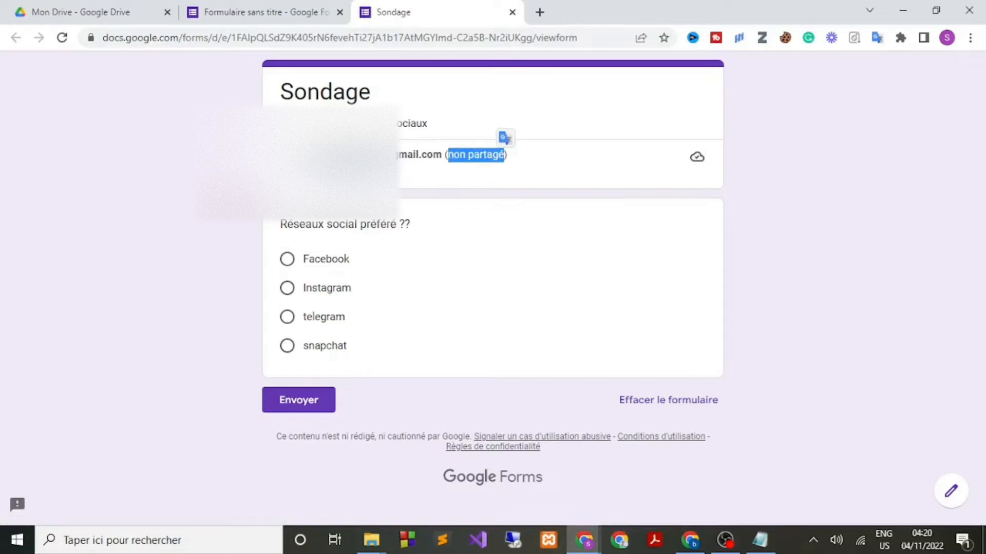
{"action": "left_click", "coordinate": [505, 156]}
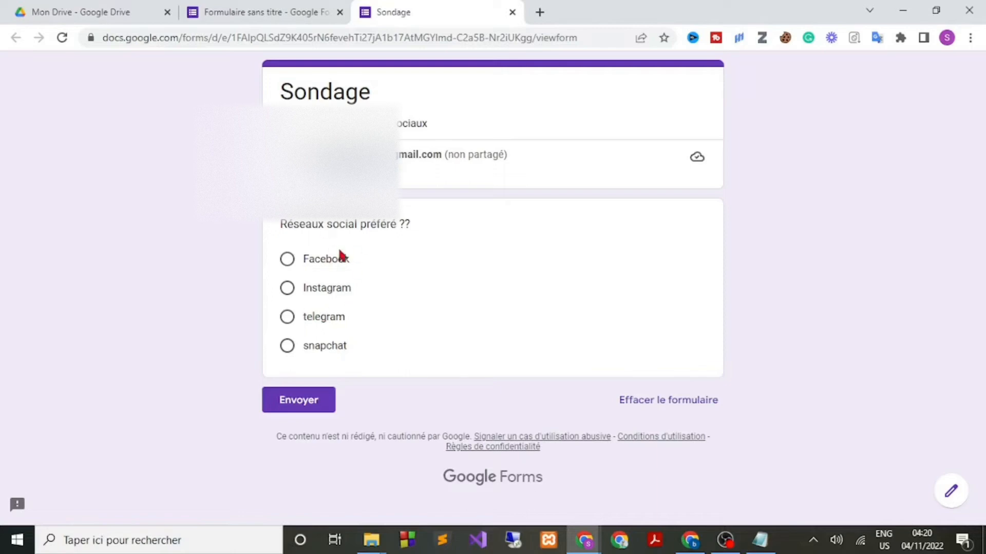
{"action": "left_click", "coordinate": [289, 291]}
{"action": "left_click", "coordinate": [283, 322]}
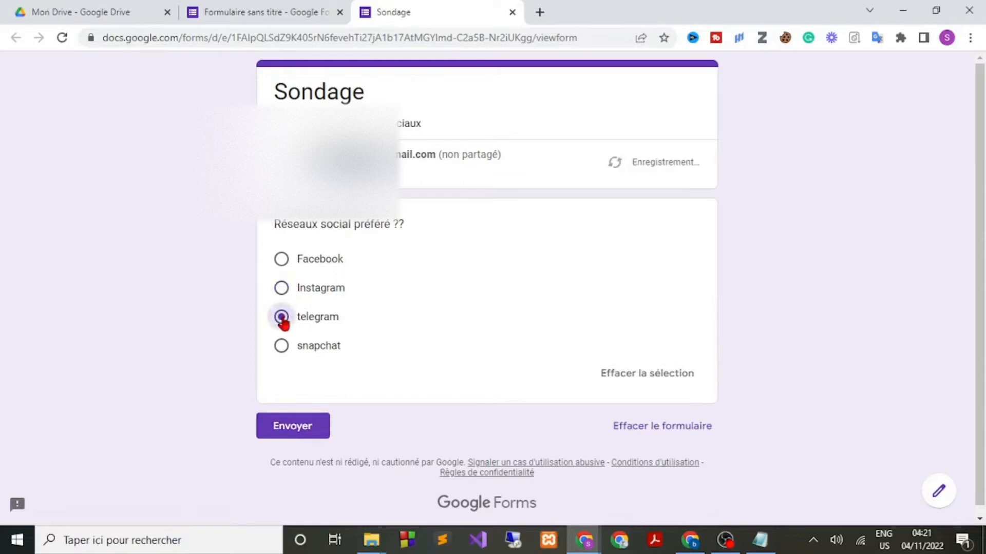
{"action": "left_click", "coordinate": [512, 12]}
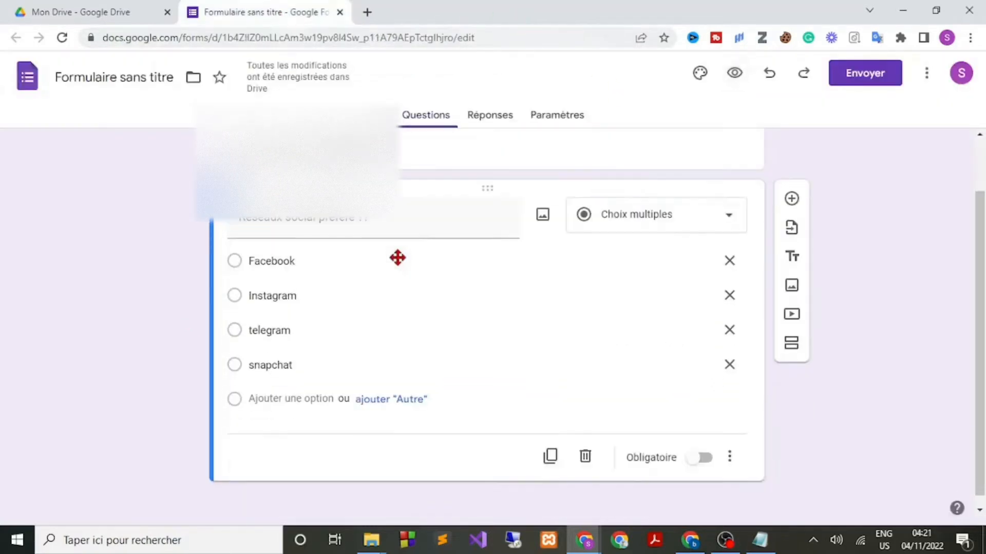
Duplicate the social-network question and make the copy a Cases à cocher question.
{"action": "scroll", "coordinate": [397, 257], "scroll_direction": "down", "scroll_amount": 1}
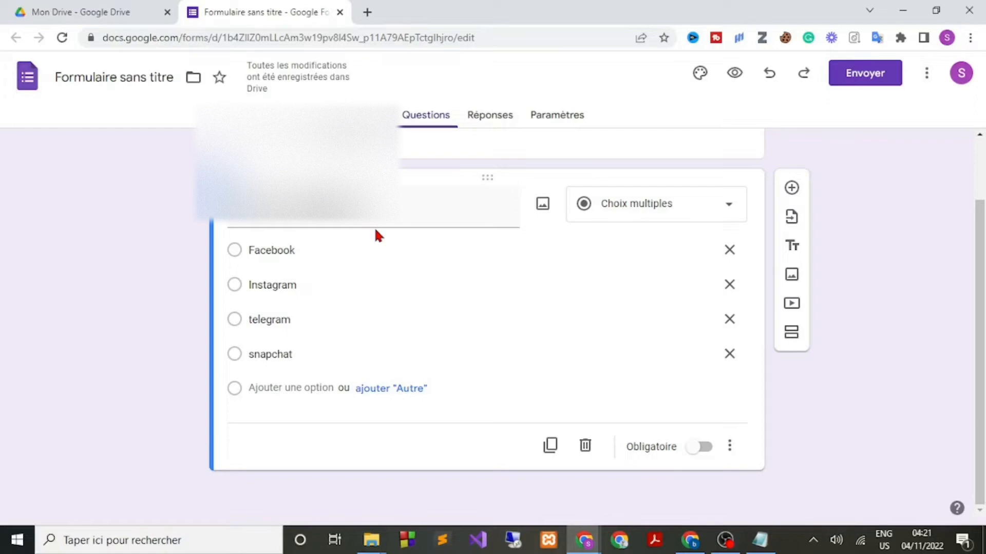
{"action": "left_click", "coordinate": [550, 445]}
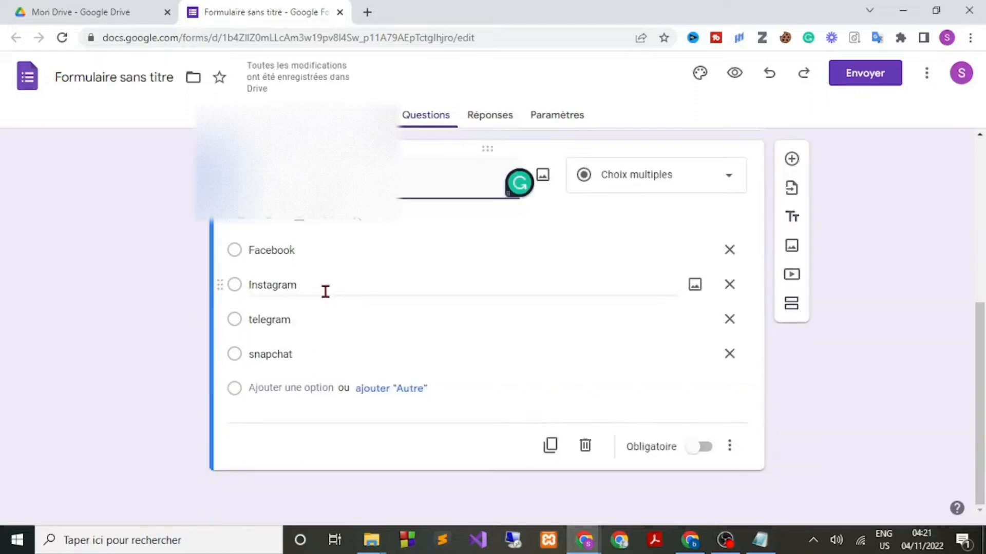
{"action": "scroll", "coordinate": [325, 291], "scroll_direction": "up", "scroll_amount": 4}
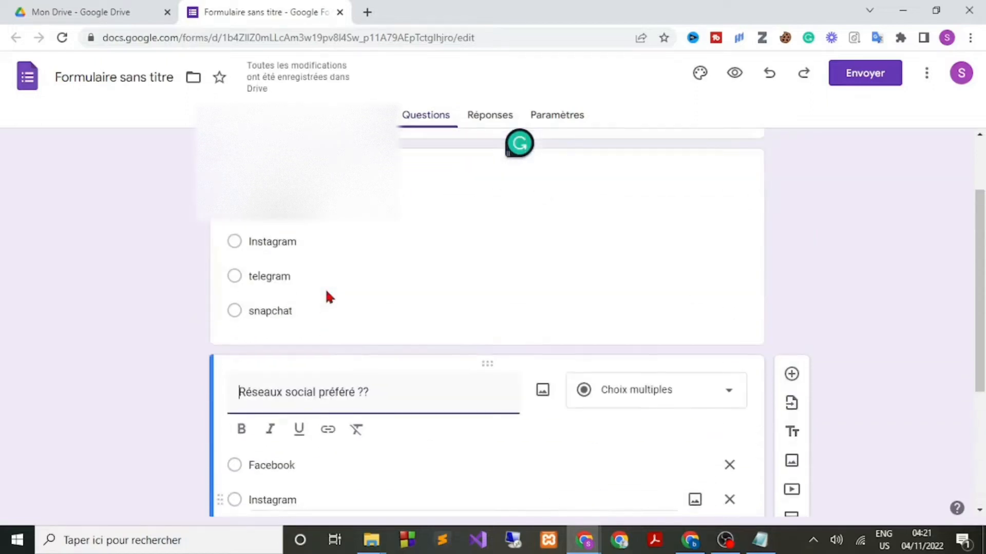
{"action": "scroll", "coordinate": [332, 238], "scroll_direction": "down", "scroll_amount": 4}
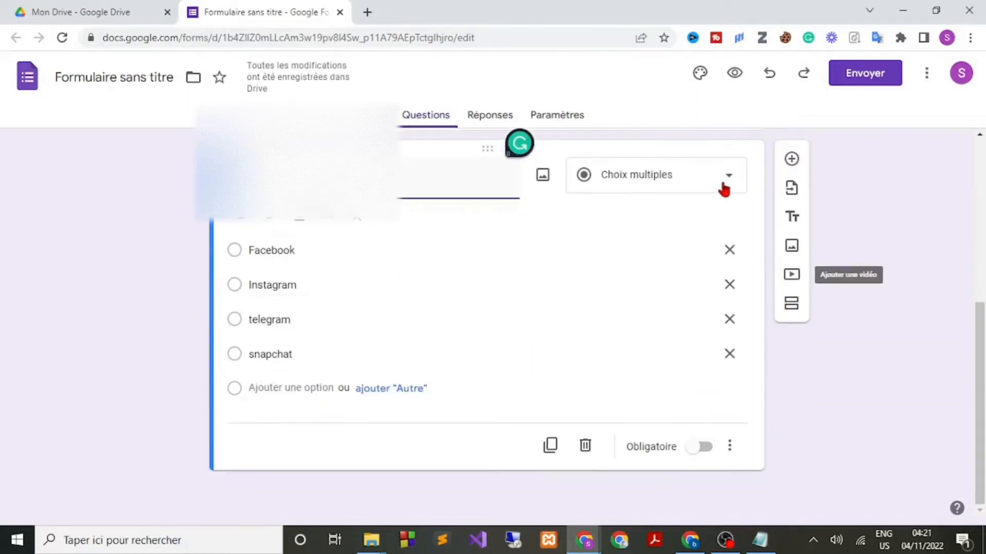
{"action": "left_click", "coordinate": [729, 181]}
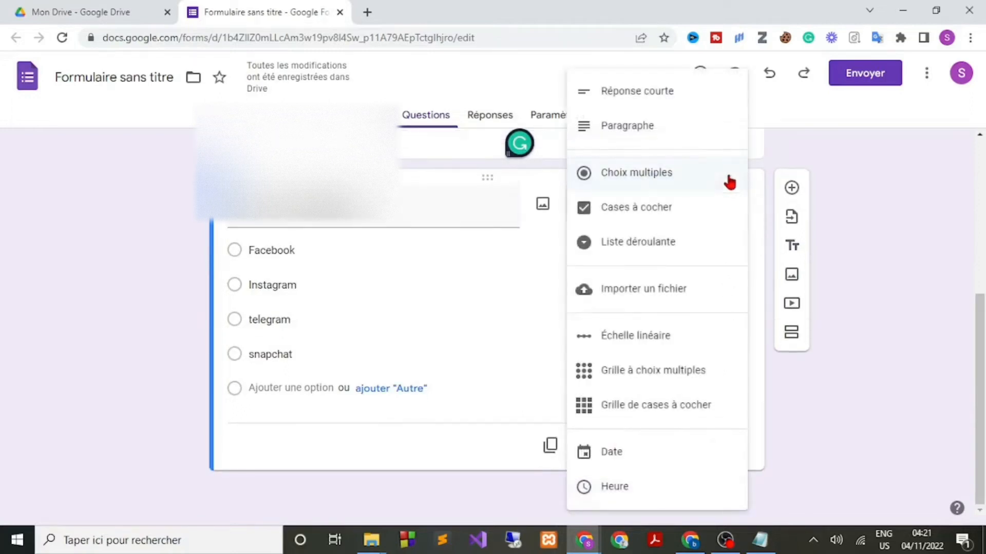
{"action": "left_click", "coordinate": [646, 218]}
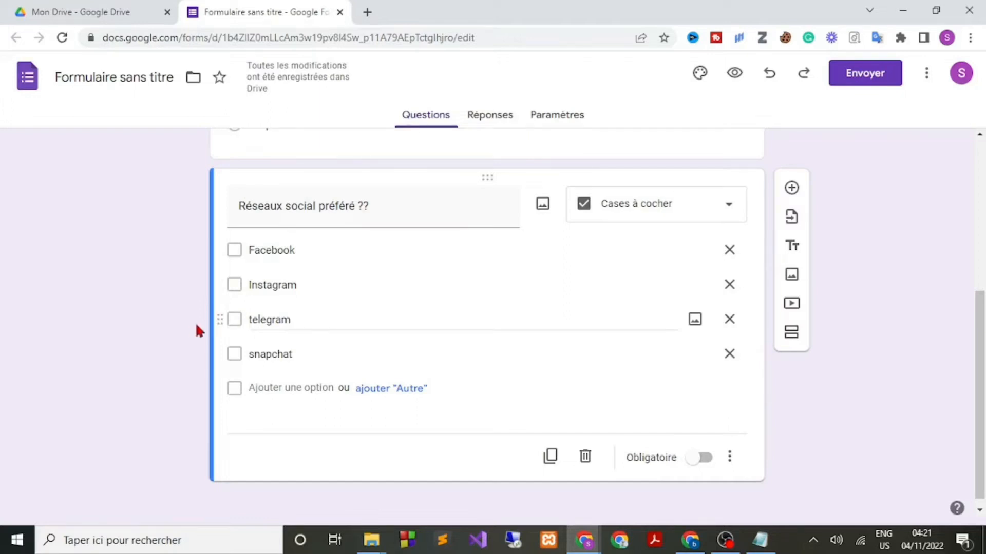
{"action": "scroll", "coordinate": [185, 324], "scroll_direction": "down", "scroll_amount": 1}
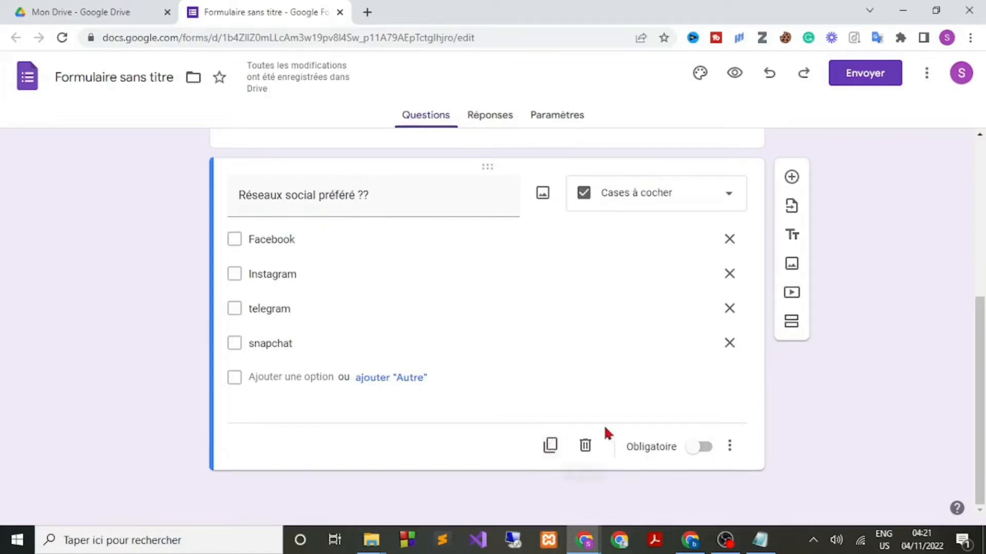
Add a Réponse courte question titled 'Où habitez vous ??'.
{"action": "left_click", "coordinate": [792, 179]}
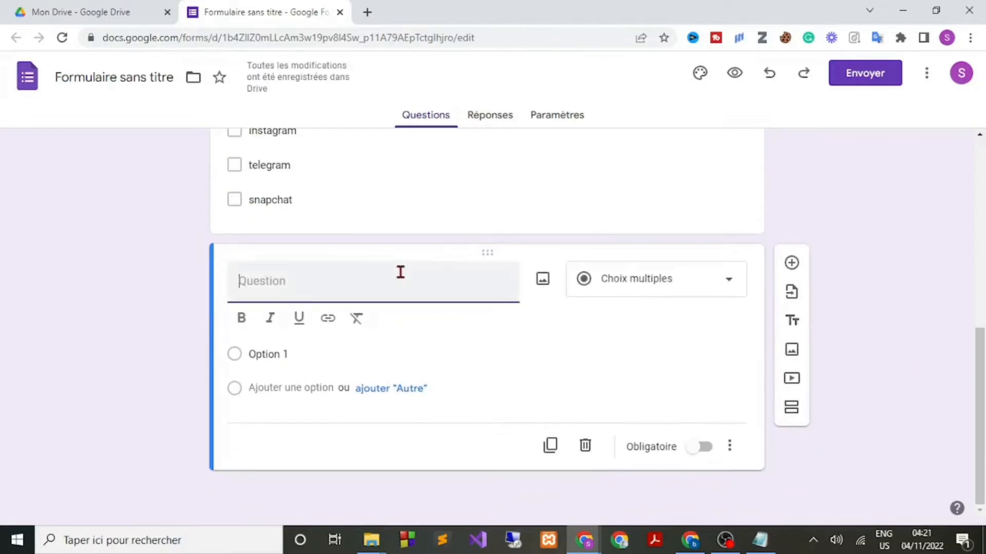
{"action": "type", "text": "Ou"}
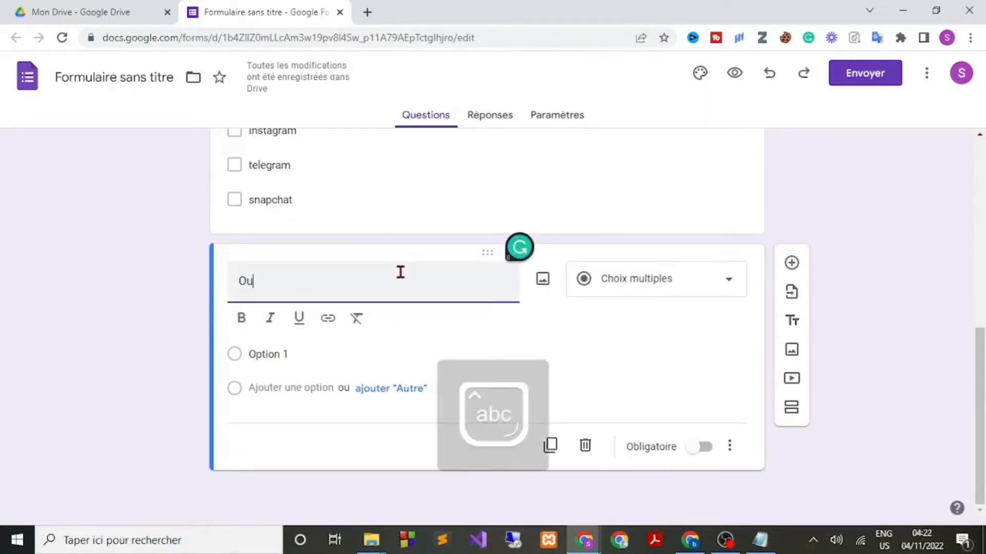
{"action": "left_click", "coordinate": [271, 252]}
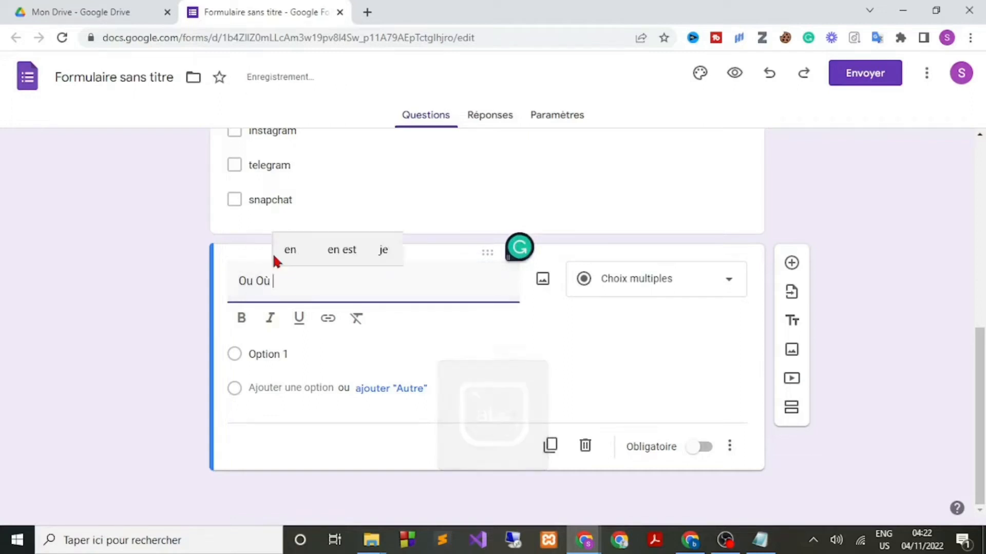
{"action": "double_click", "coordinate": [251, 282]}
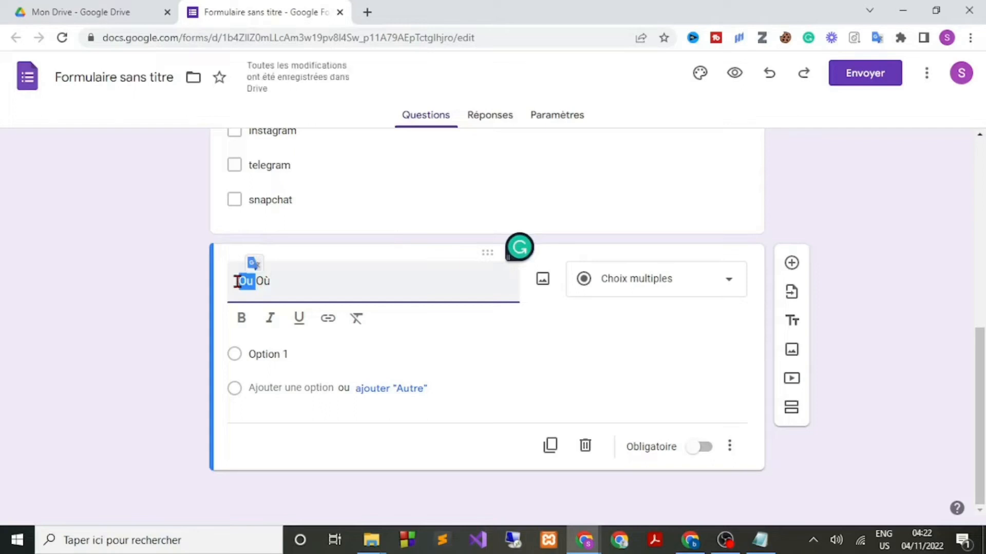
{"action": "key", "text": "BackSpace"}
{"action": "left_click", "coordinate": [277, 279]}
{"action": "type", "text": "h"}
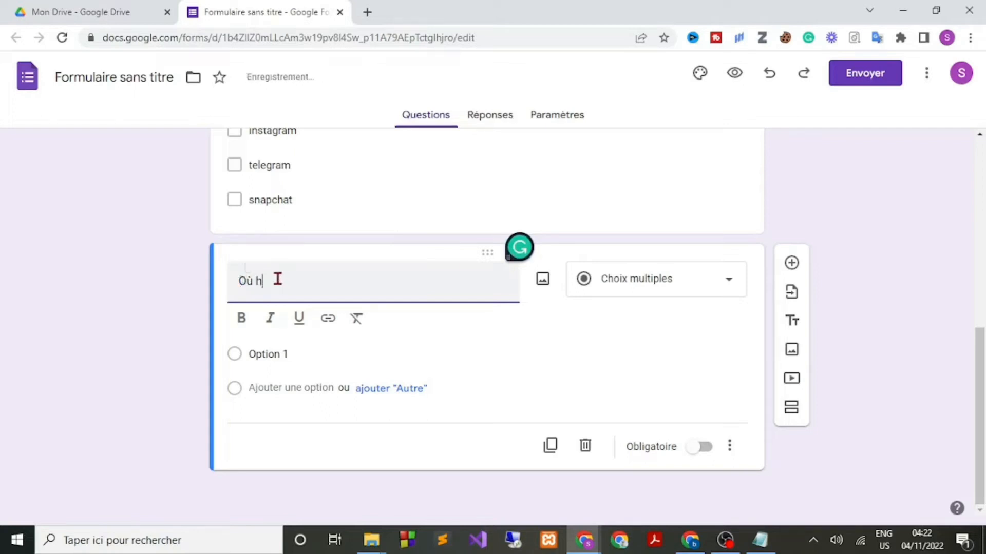
{"action": "type", "text": "abite"}
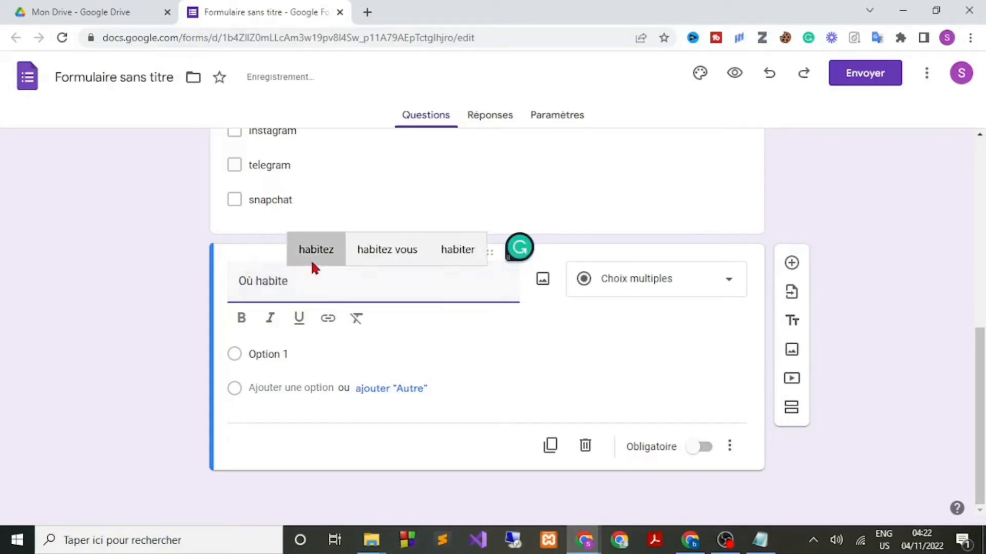
{"action": "left_click", "coordinate": [384, 254]}
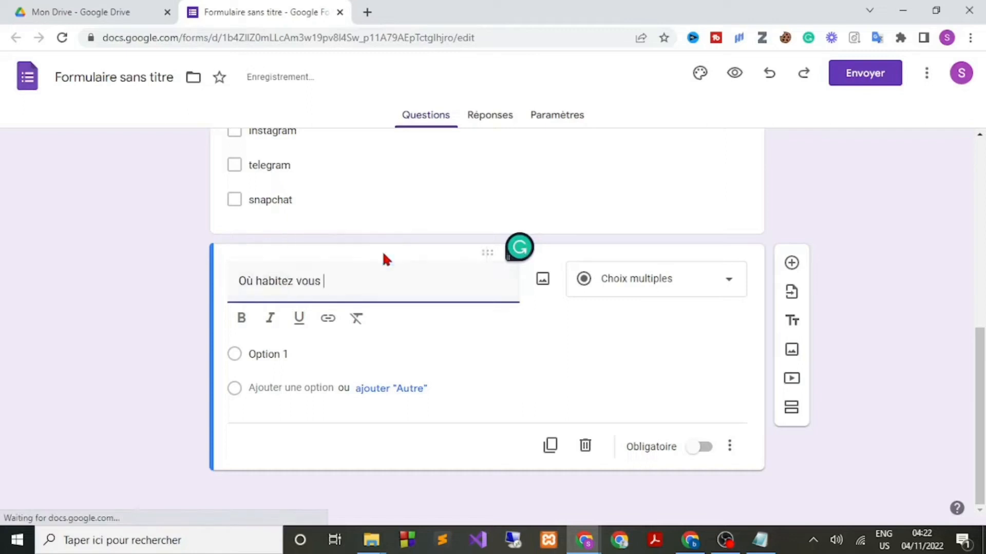
{"action": "type", "text": "??"}
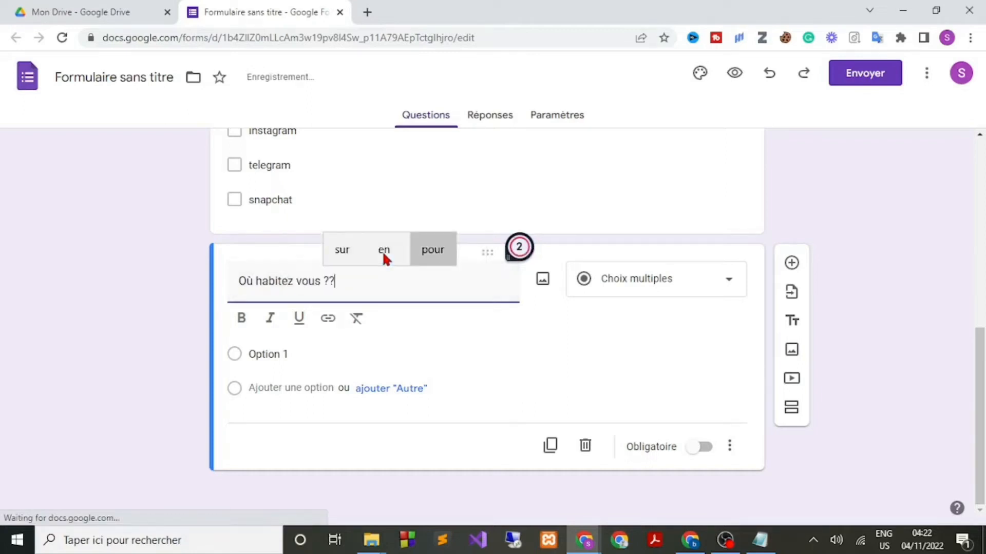
{"action": "left_click", "coordinate": [156, 309]}
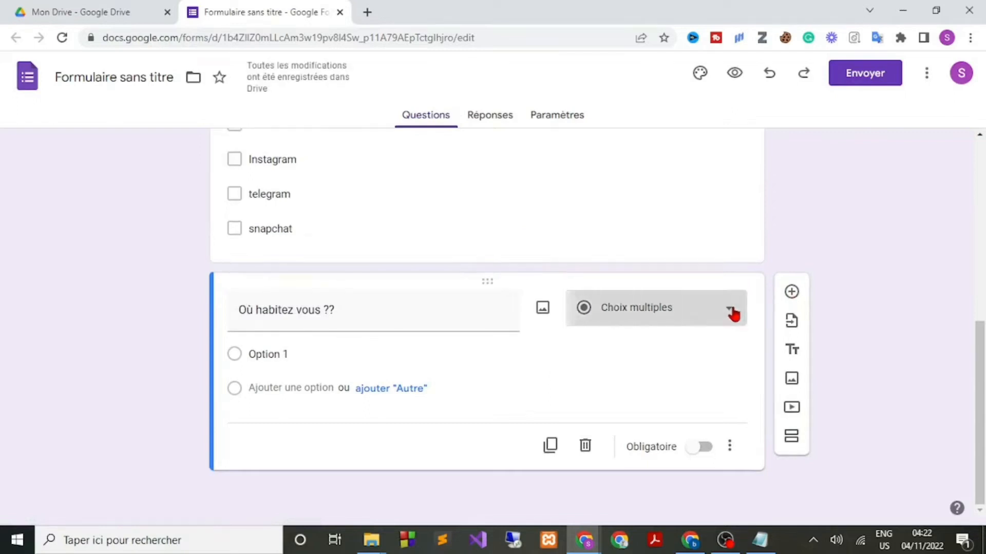
{"action": "left_click", "coordinate": [730, 311]}
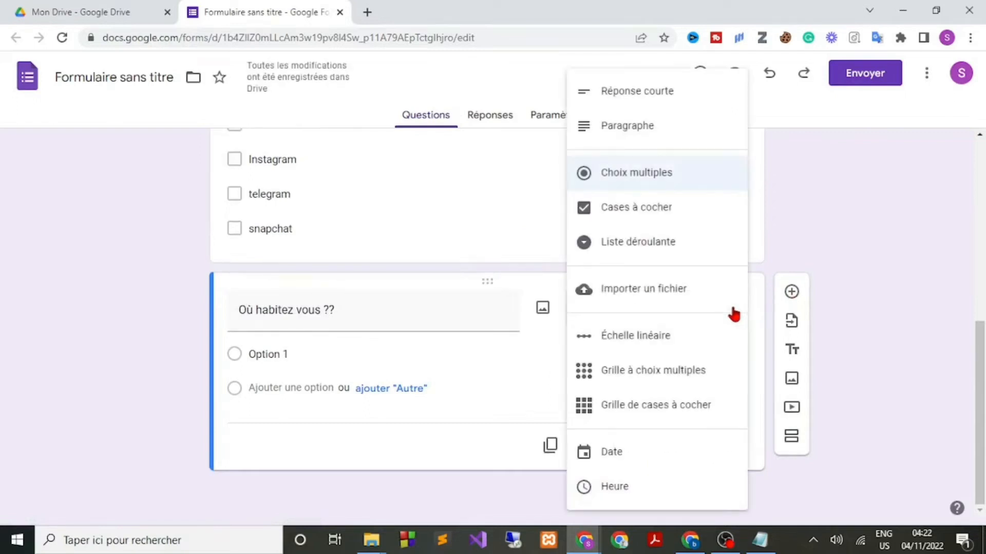
{"action": "left_click", "coordinate": [646, 93]}
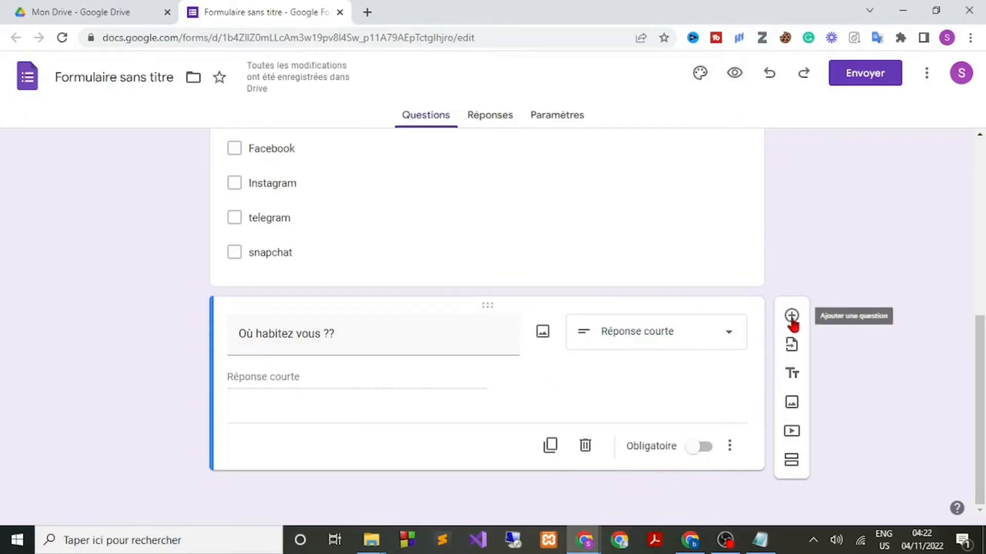
Duplicate the 'Où habitez vous ??' question and make the copy a Paragraphe question.
{"action": "left_click", "coordinate": [550, 445]}
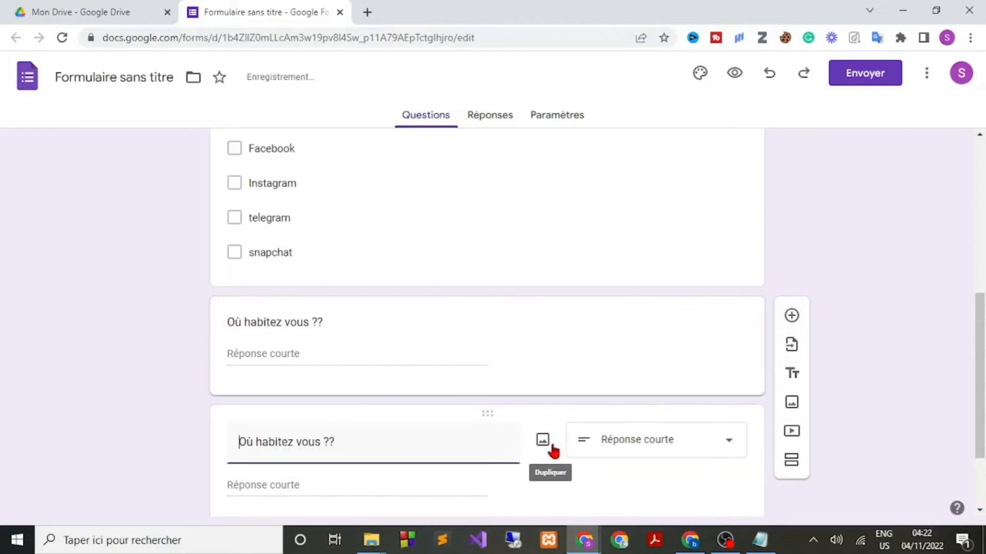
{"action": "left_click", "coordinate": [731, 310]}
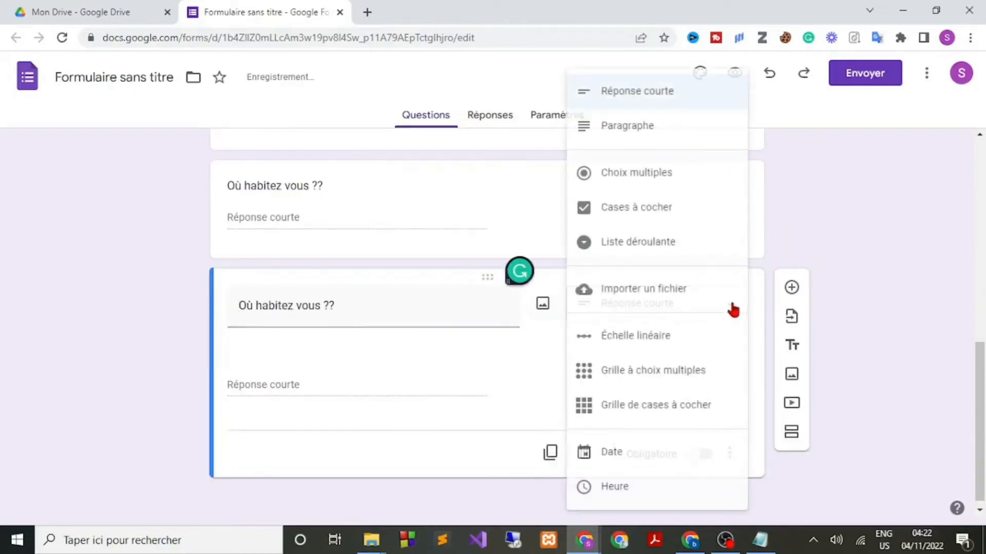
{"action": "left_click", "coordinate": [641, 132]}
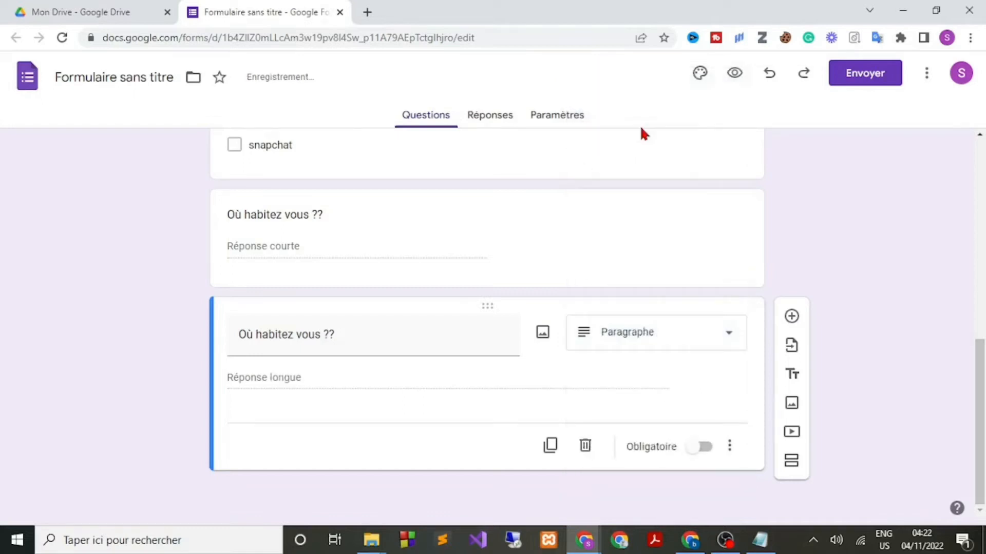
Extend the copy's title to 'Où habitez vous ?? Et comment est l'endroit ?'.
{"action": "left_click", "coordinate": [361, 336]}
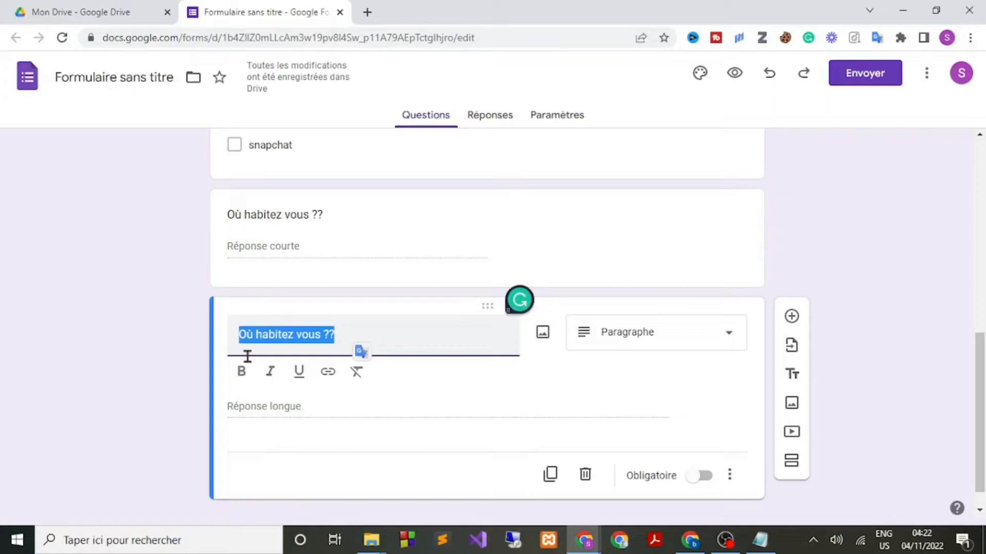
{"action": "left_click", "coordinate": [129, 367]}
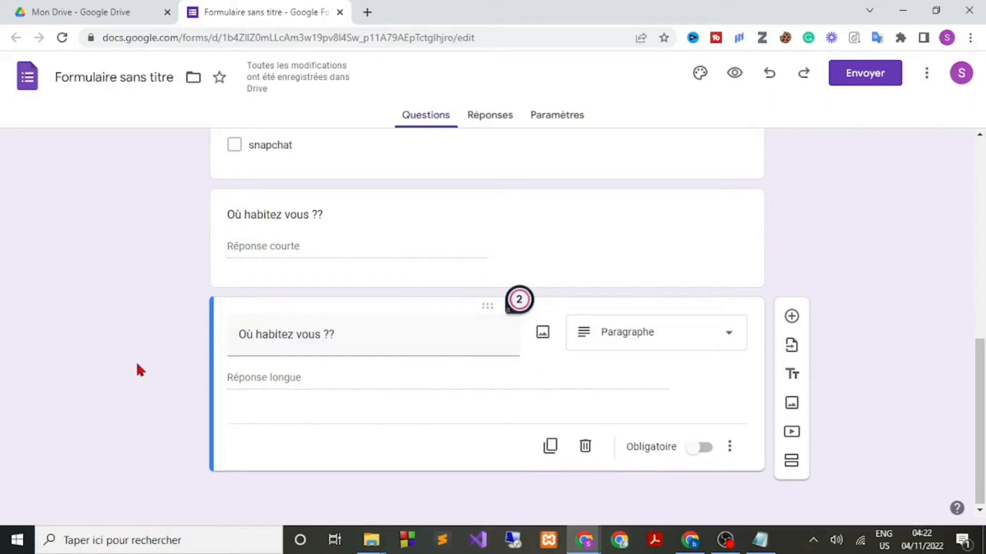
{"action": "left_click", "coordinate": [350, 333]}
{"action": "left_click", "coordinate": [350, 333]}
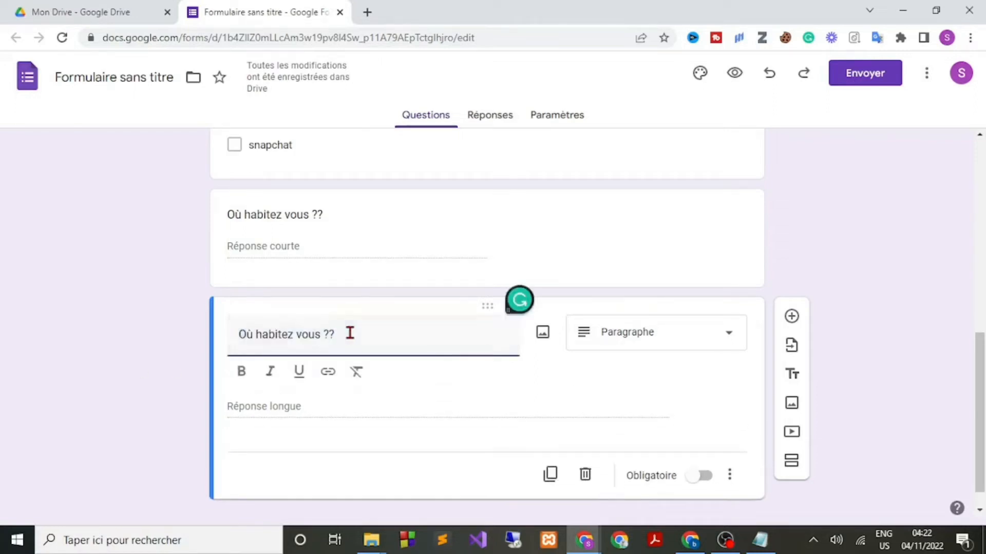
{"action": "type", "text": "e"}
{"action": "key", "text": "Caps_Lock"}
{"action": "key", "text": "BackSpace"}
{"action": "type", "text": "E"}
{"action": "key", "text": "Caps_Lock"}
{"action": "type", "text": "t"}
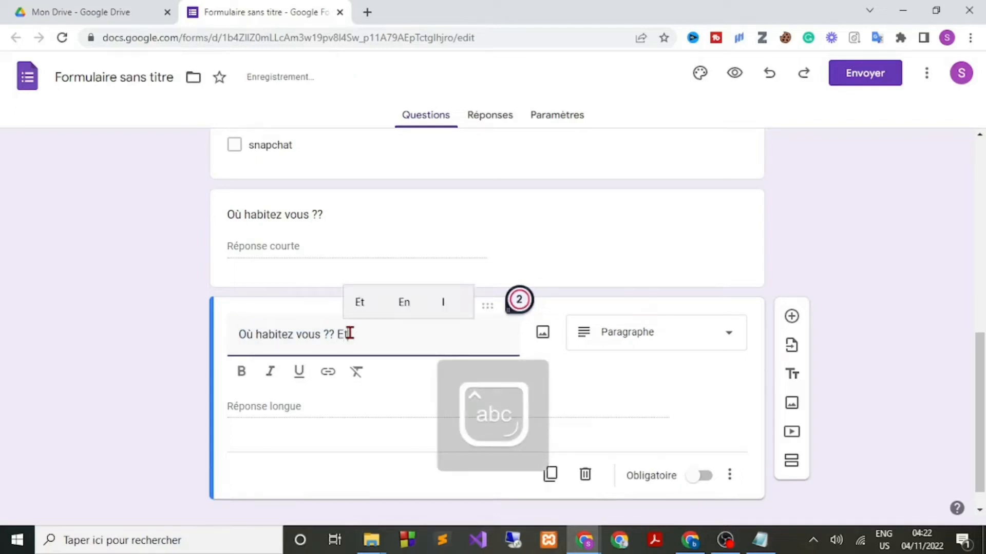
{"action": "type", "text": " comm"}
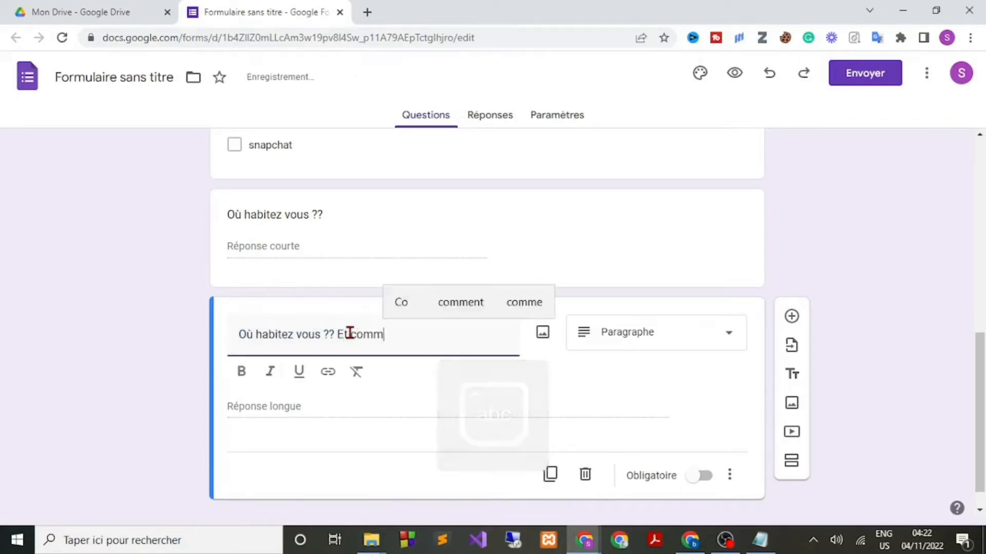
{"action": "type", "text": "ent est"}
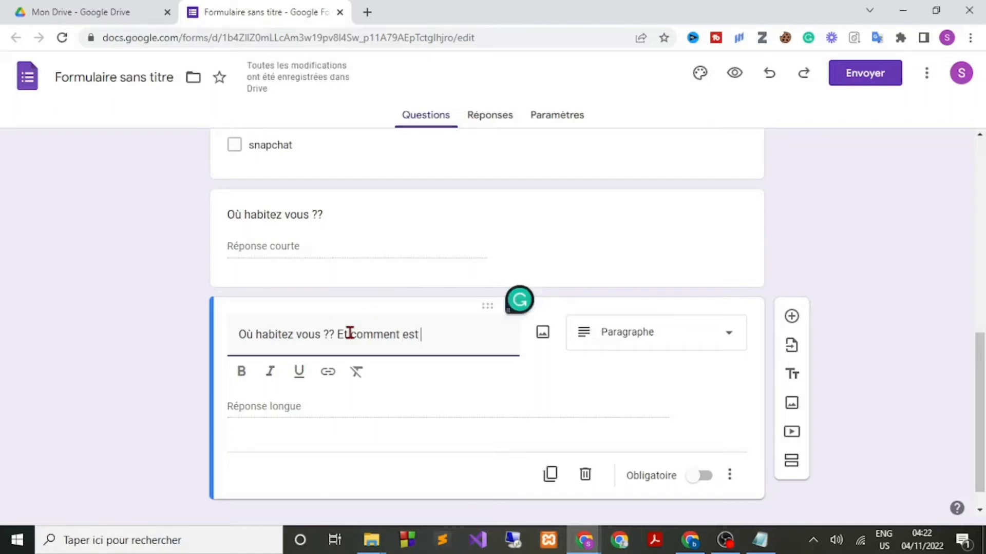
{"action": "type", "text": " lendroit"}
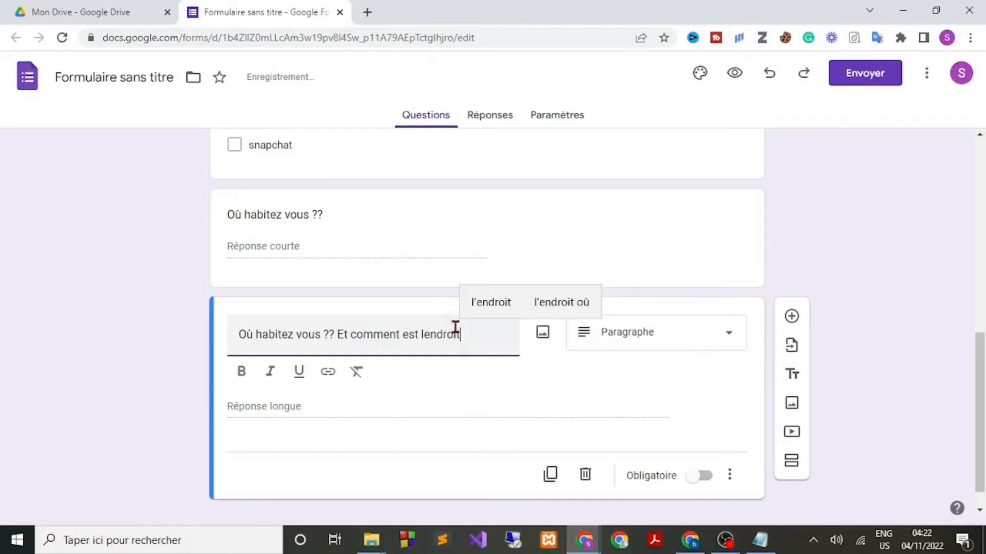
{"action": "left_click", "coordinate": [495, 309]}
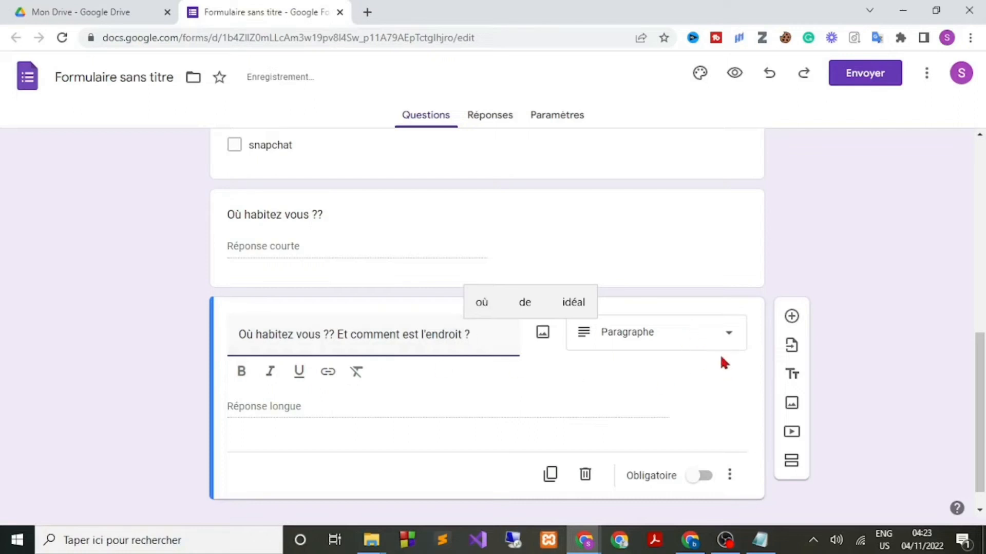
Delete the empty multiple-choice question below the paragraph question, leaving the paragraph question last.
{"action": "left_click", "coordinate": [876, 269]}
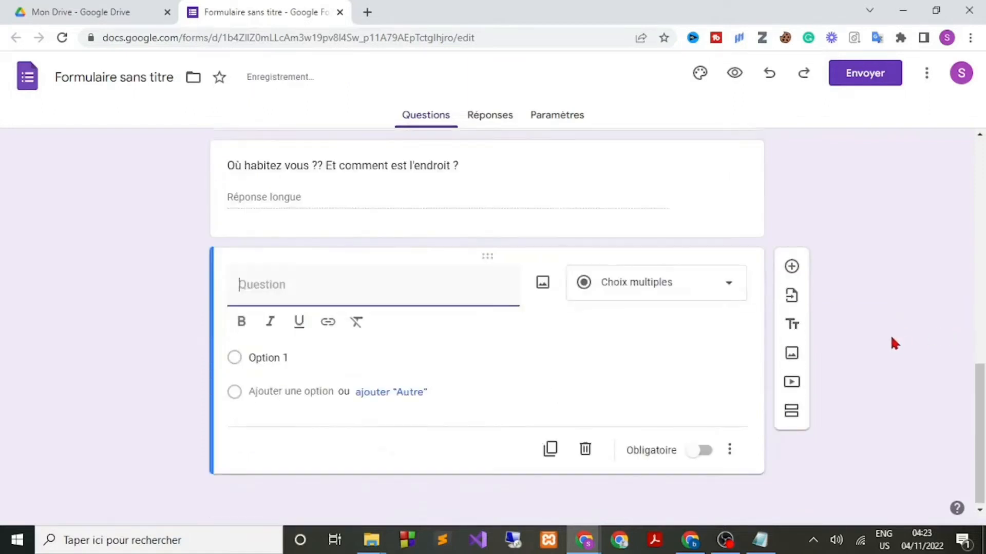
{"action": "left_click", "coordinate": [733, 285]}
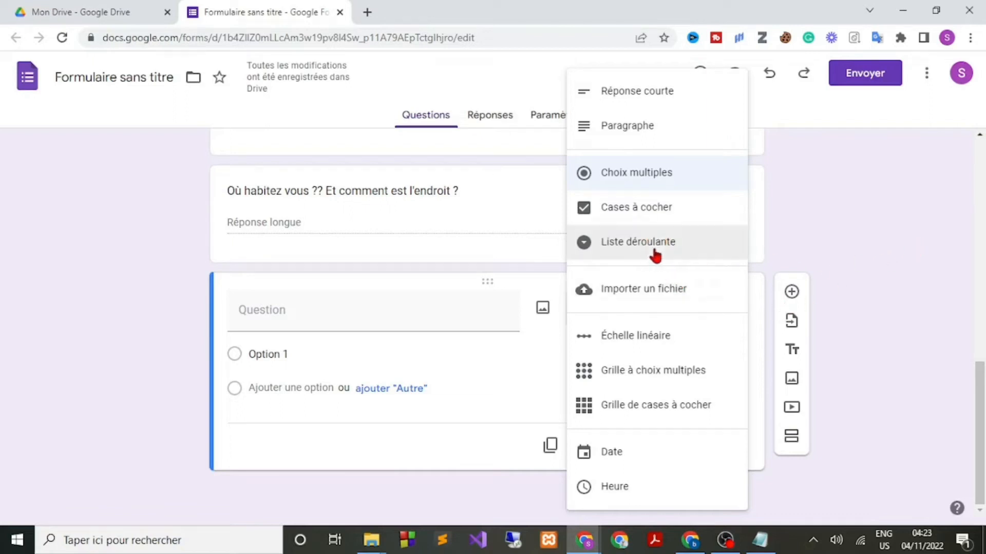
{"action": "left_click", "coordinate": [844, 248]}
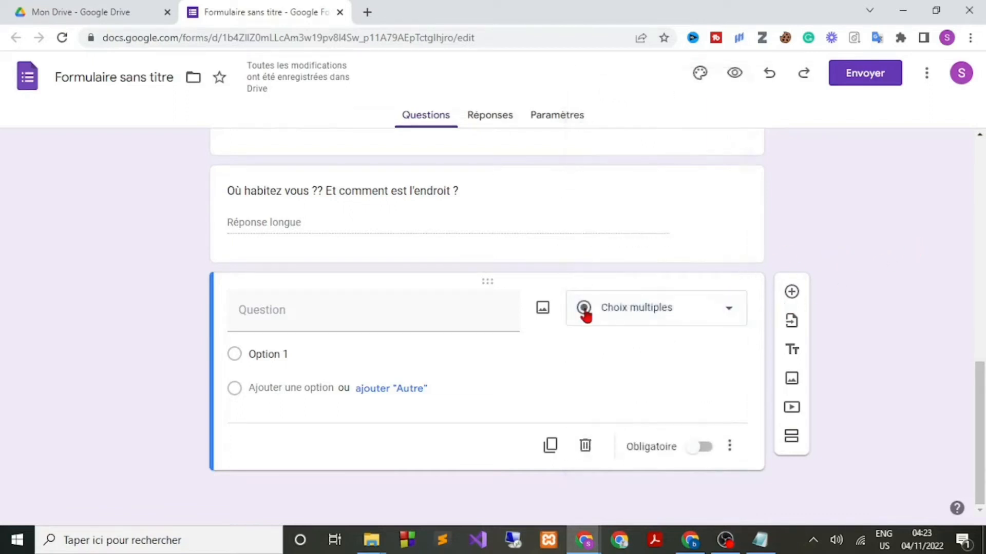
{"action": "left_click", "coordinate": [585, 446]}
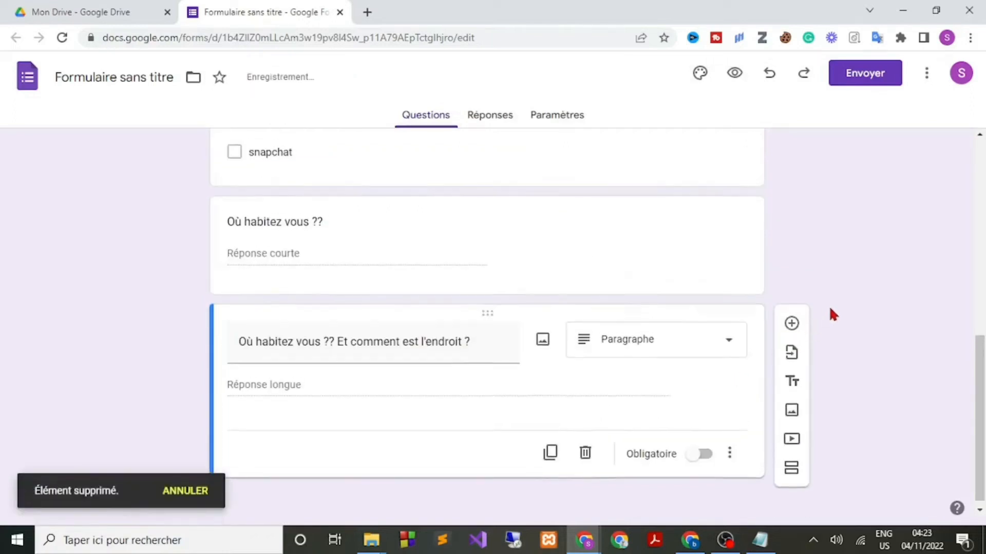
{"action": "scroll", "coordinate": [829, 306], "scroll_direction": "up", "scroll_amount": 4}
{"action": "scroll", "coordinate": [829, 306], "scroll_direction": "up", "scroll_amount": 4}
{"action": "scroll", "coordinate": [829, 307], "scroll_direction": "down", "scroll_amount": 4}
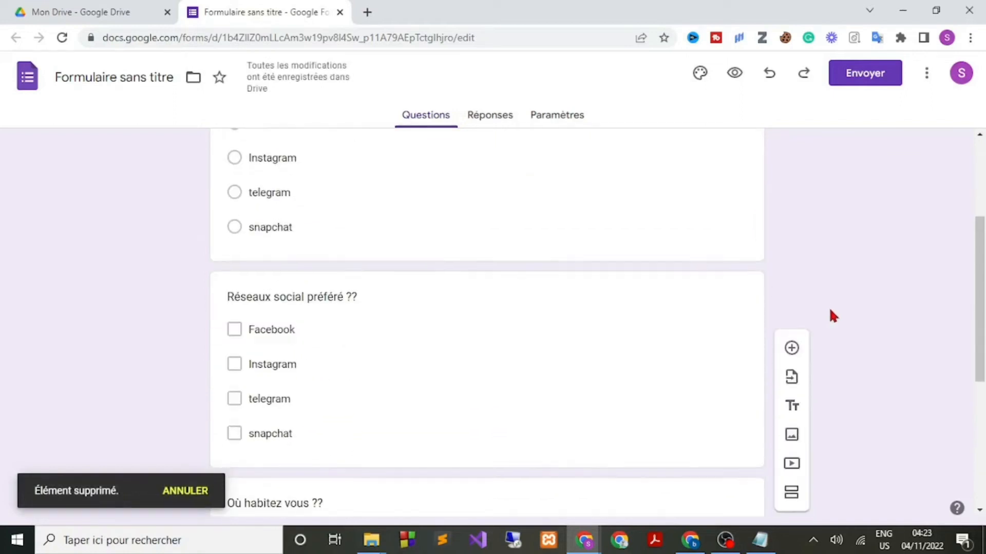
{"action": "scroll", "coordinate": [829, 307], "scroll_direction": "down", "scroll_amount": 3}
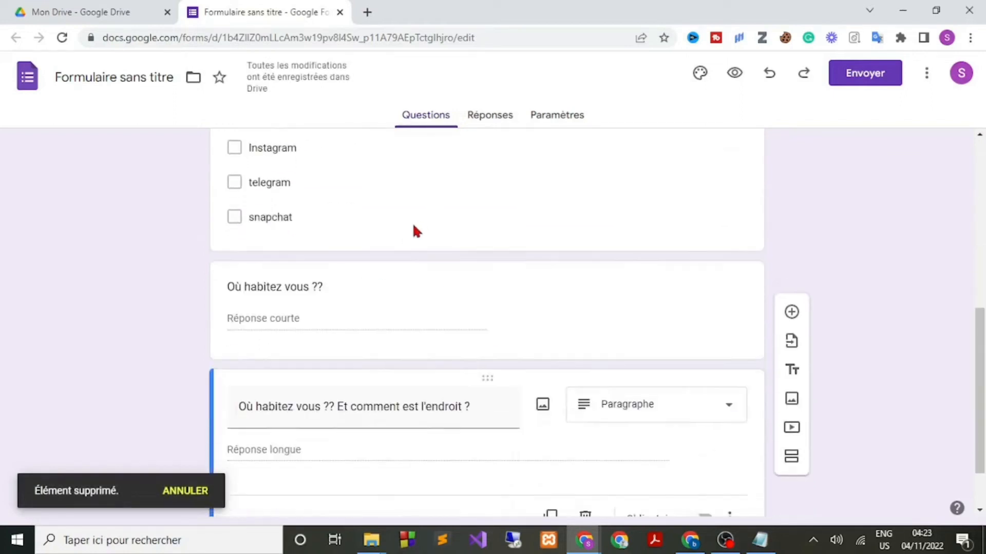
{"action": "scroll", "coordinate": [590, 255], "scroll_direction": "up", "scroll_amount": 2}
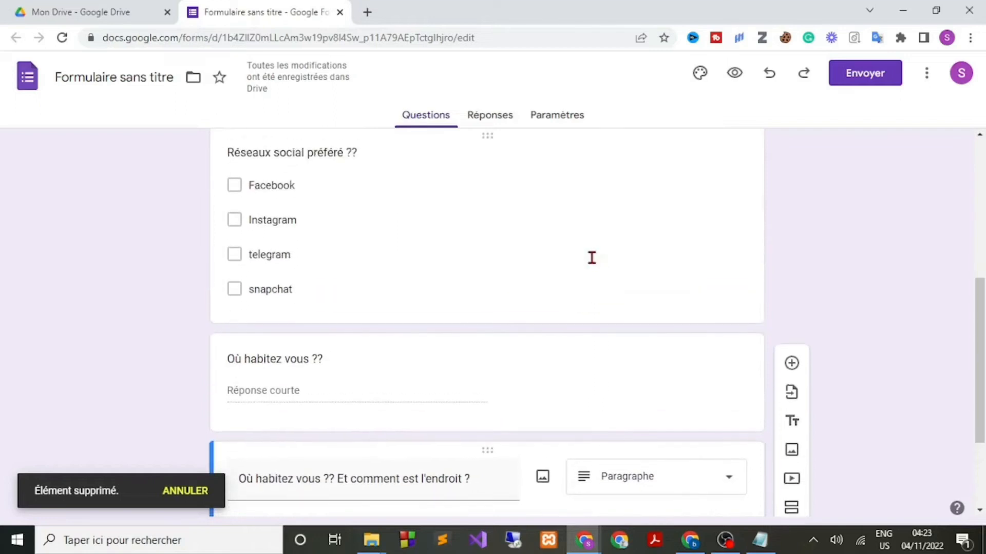
Duplicate the 'Réseaux social préféré ??' question and turn the copy into a Liste déroulante dropdown.
{"action": "scroll", "coordinate": [540, 210], "scroll_direction": "up", "scroll_amount": 1}
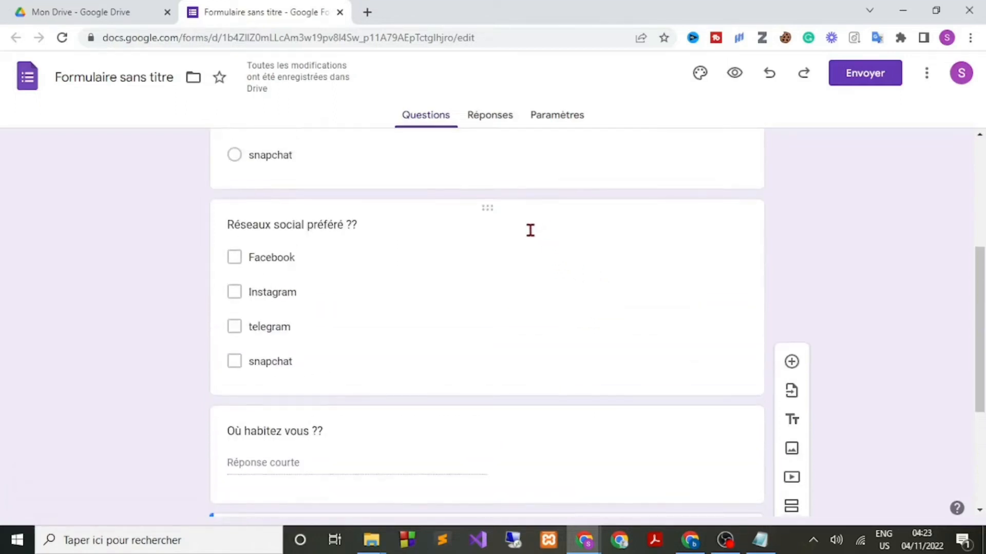
{"action": "left_click", "coordinate": [578, 213]}
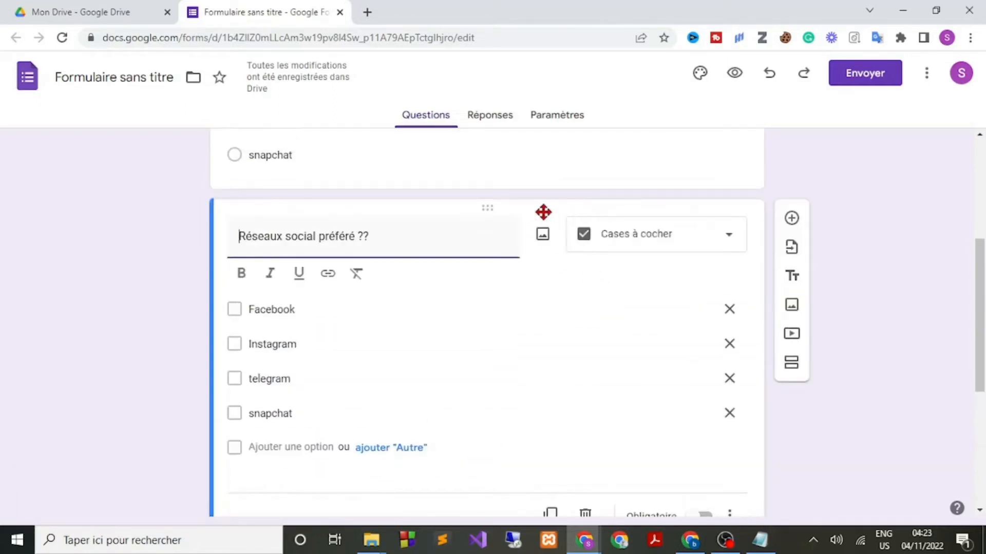
{"action": "scroll", "coordinate": [541, 213], "scroll_direction": "down", "scroll_amount": 5}
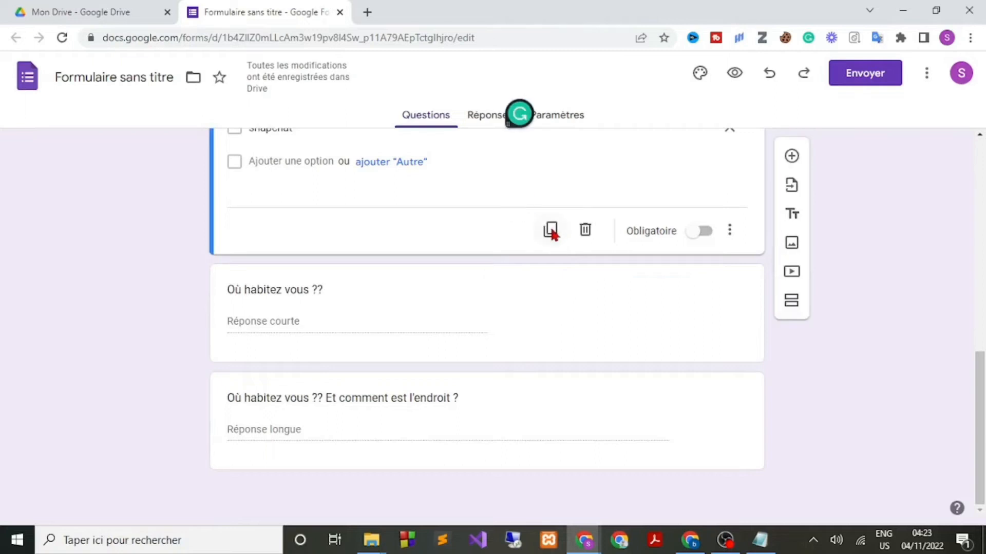
{"action": "left_click", "coordinate": [551, 229]}
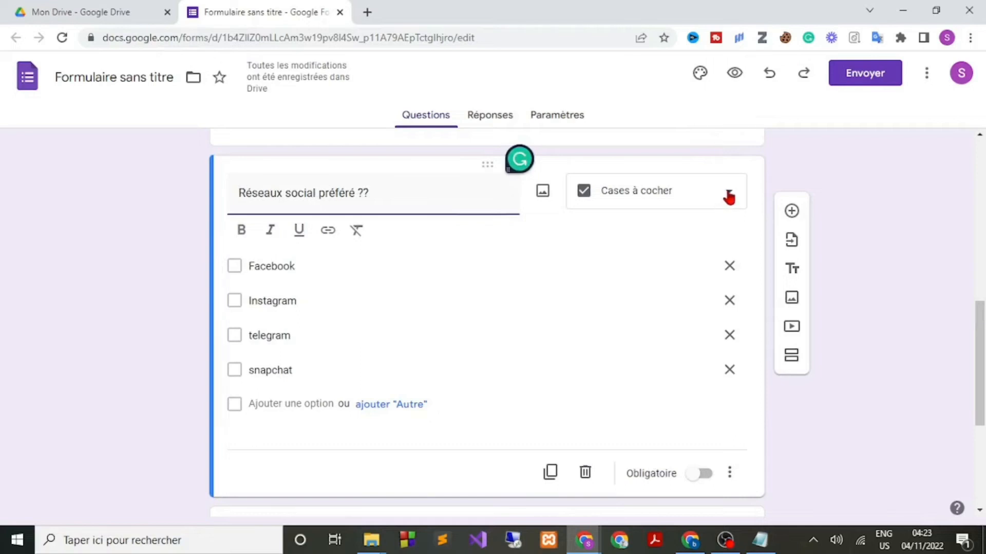
{"action": "left_click", "coordinate": [728, 196]}
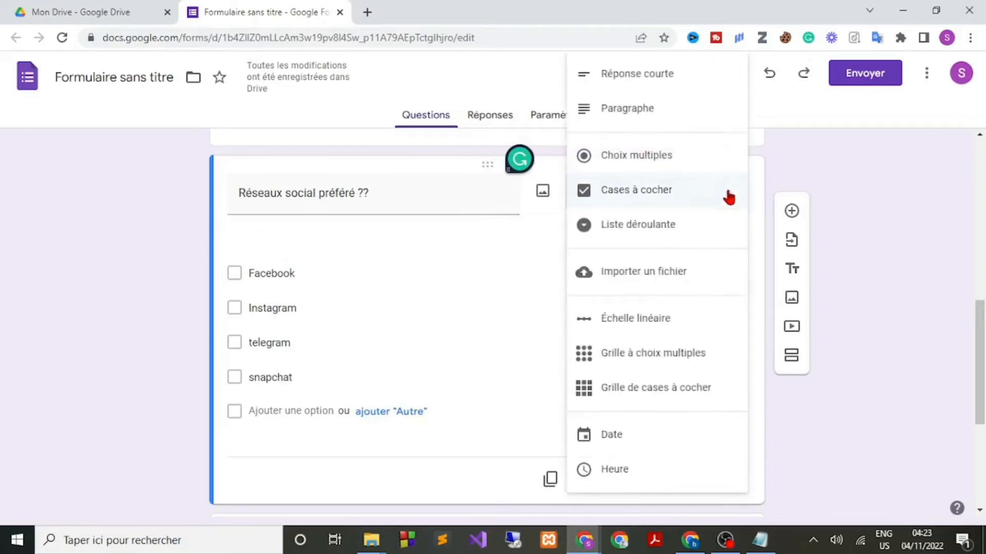
{"action": "left_click", "coordinate": [631, 231]}
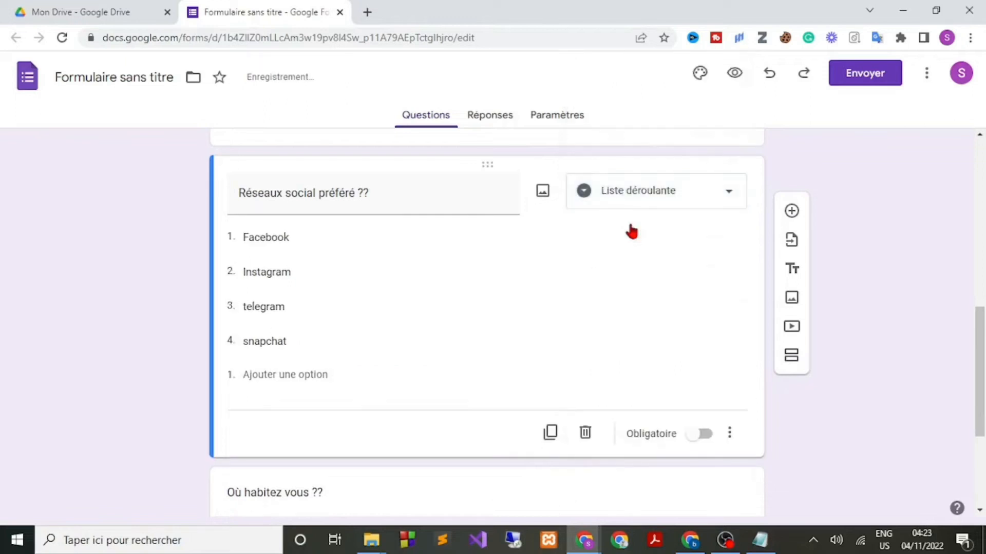
{"action": "scroll", "coordinate": [632, 229], "scroll_direction": "down", "scroll_amount": 1}
{"action": "scroll", "coordinate": [630, 230], "scroll_direction": "up", "scroll_amount": 1}
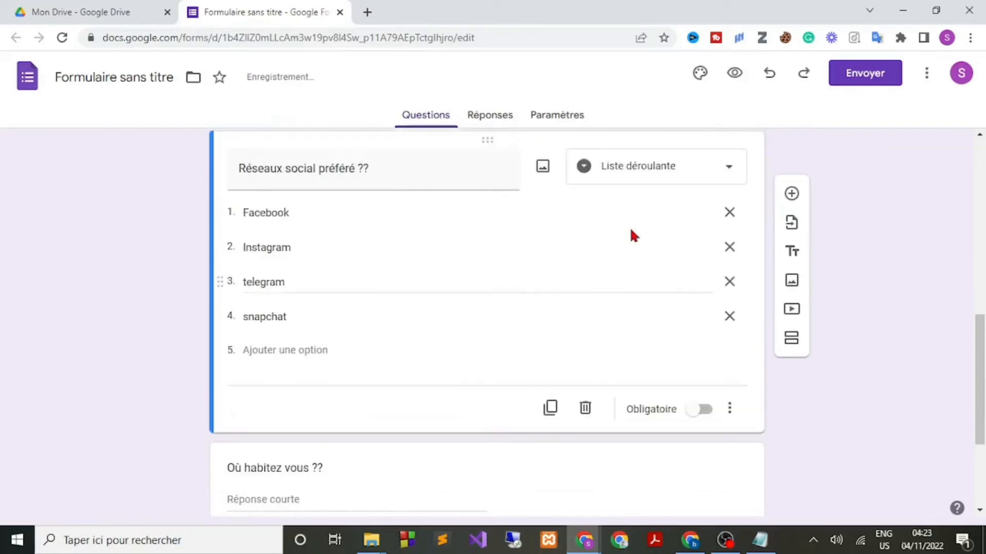
{"action": "left_click", "coordinate": [734, 73]}
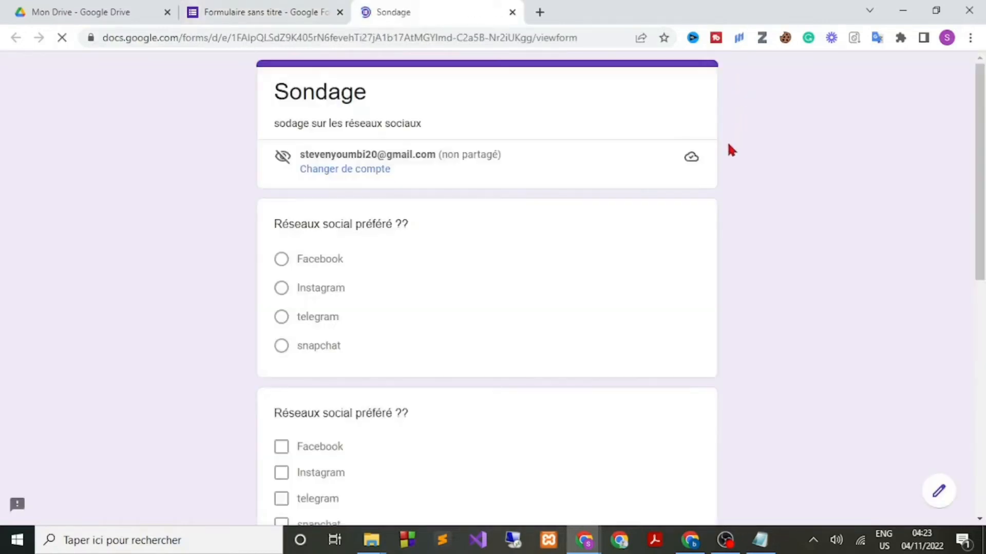
{"action": "scroll", "coordinate": [744, 188], "scroll_direction": "down", "scroll_amount": 1}
{"action": "left_click", "coordinate": [317, 244]}
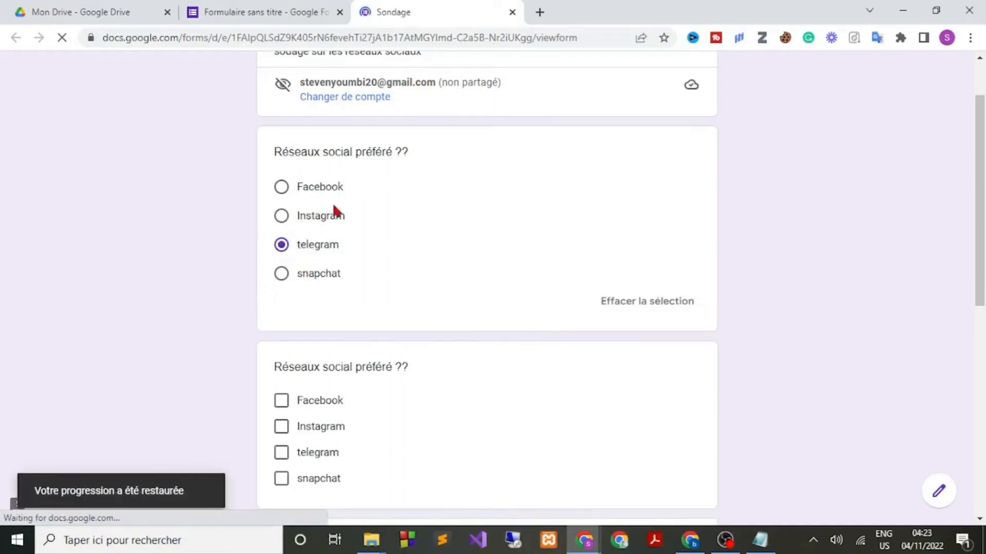
{"action": "scroll", "coordinate": [331, 238], "scroll_direction": "down", "scroll_amount": 1}
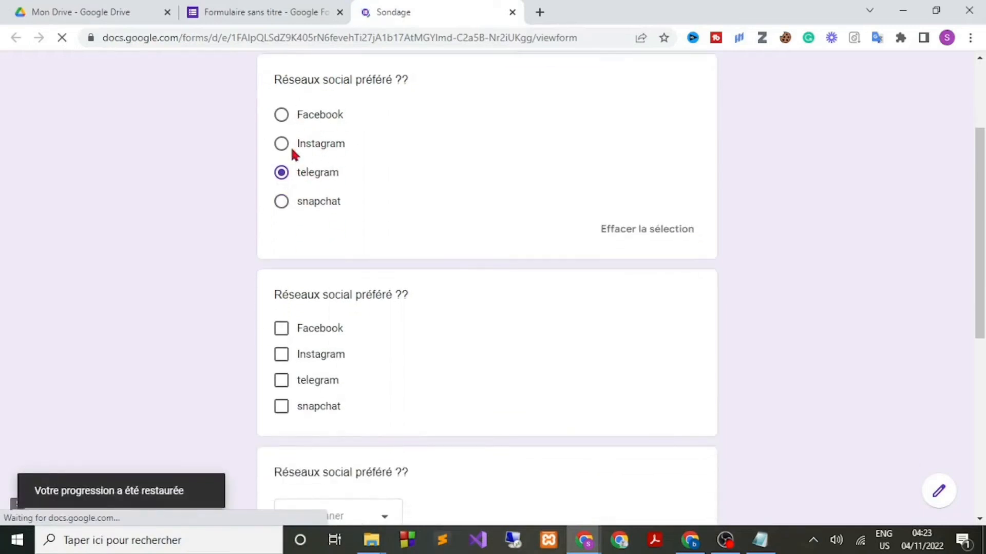
{"action": "scroll", "coordinate": [312, 224], "scroll_direction": "down", "scroll_amount": 1}
{"action": "scroll", "coordinate": [282, 290], "scroll_direction": "down", "scroll_amount": 1}
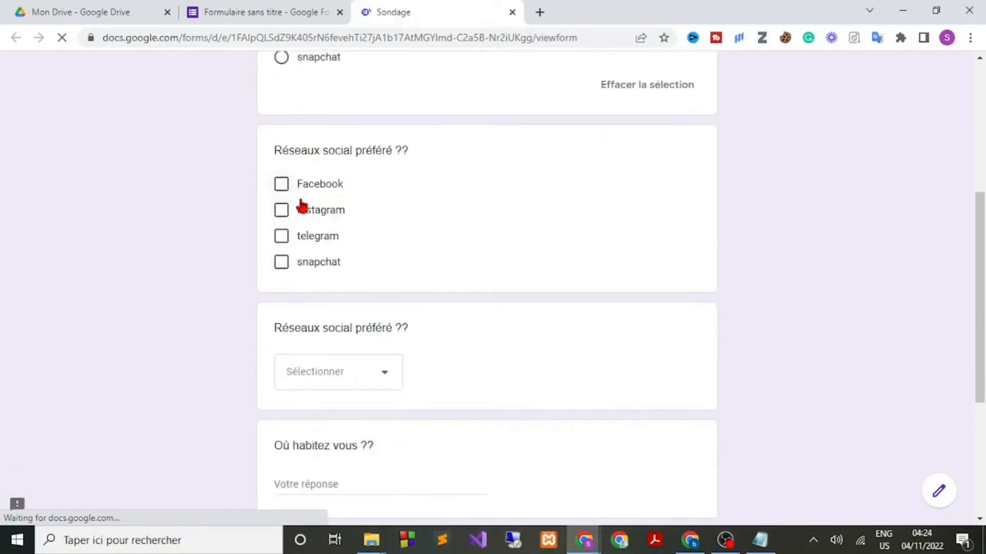
{"action": "scroll", "coordinate": [301, 207], "scroll_direction": "down", "scroll_amount": 2}
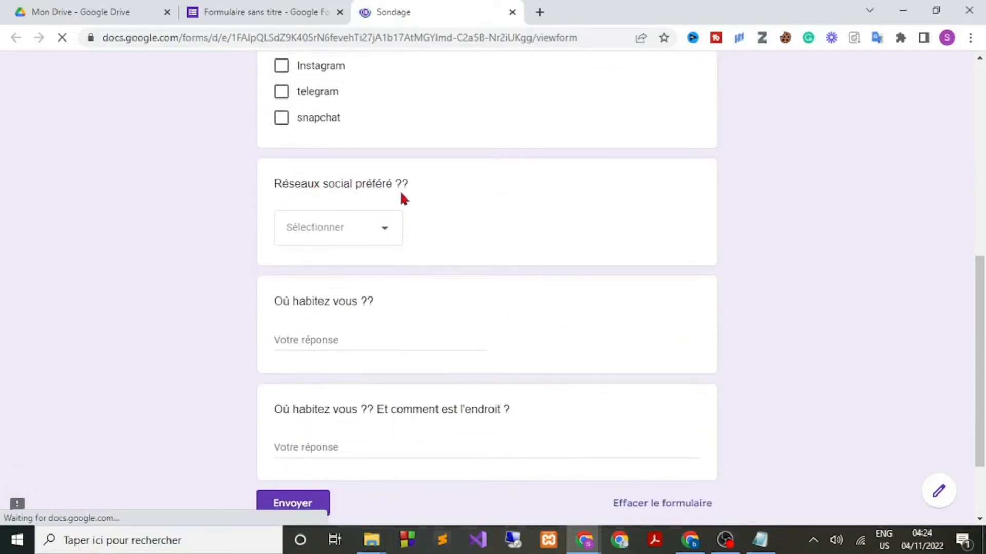
{"action": "left_click", "coordinate": [385, 234]}
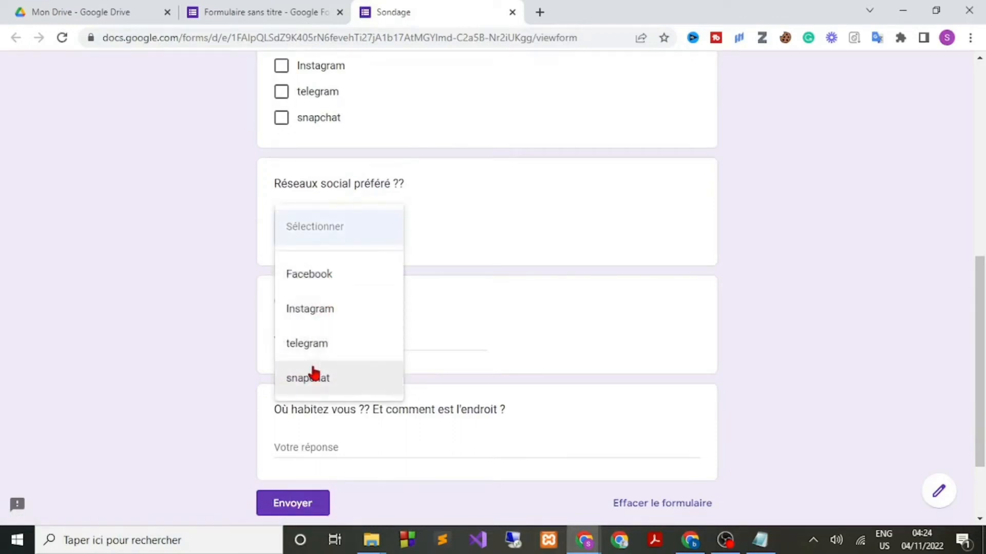
{"action": "left_click", "coordinate": [229, 297]}
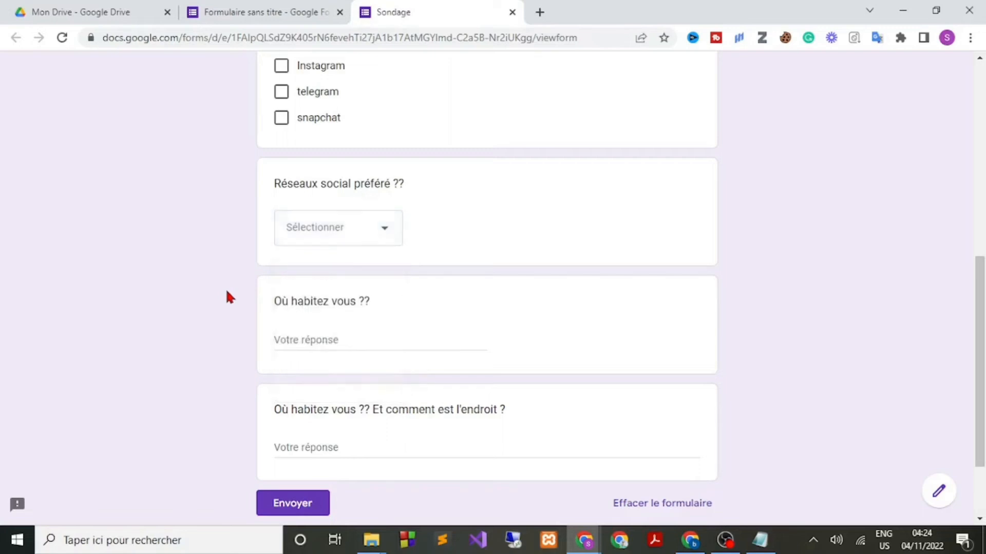
{"action": "scroll", "coordinate": [425, 237], "scroll_direction": "down", "scroll_amount": 2}
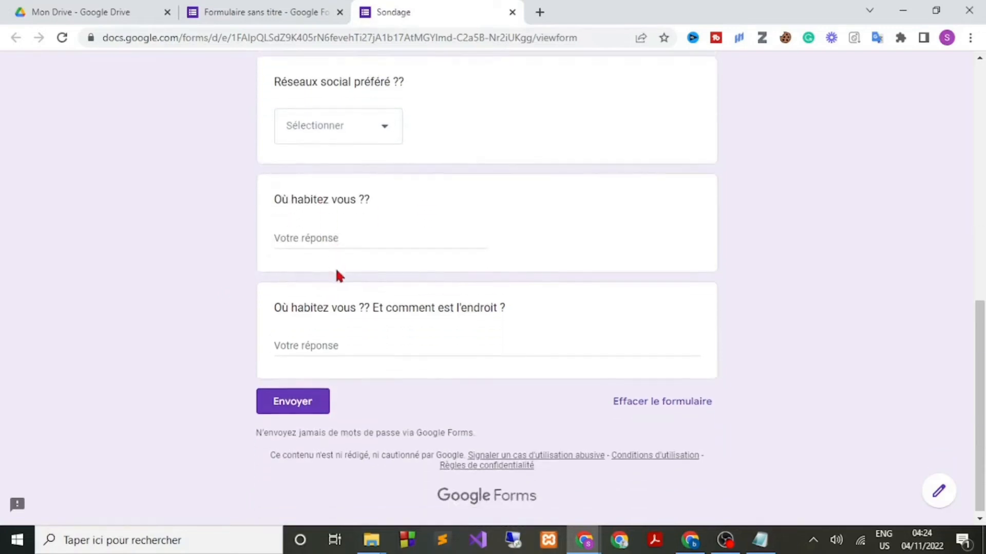
{"action": "scroll", "coordinate": [334, 268], "scroll_direction": "down", "scroll_amount": 1}
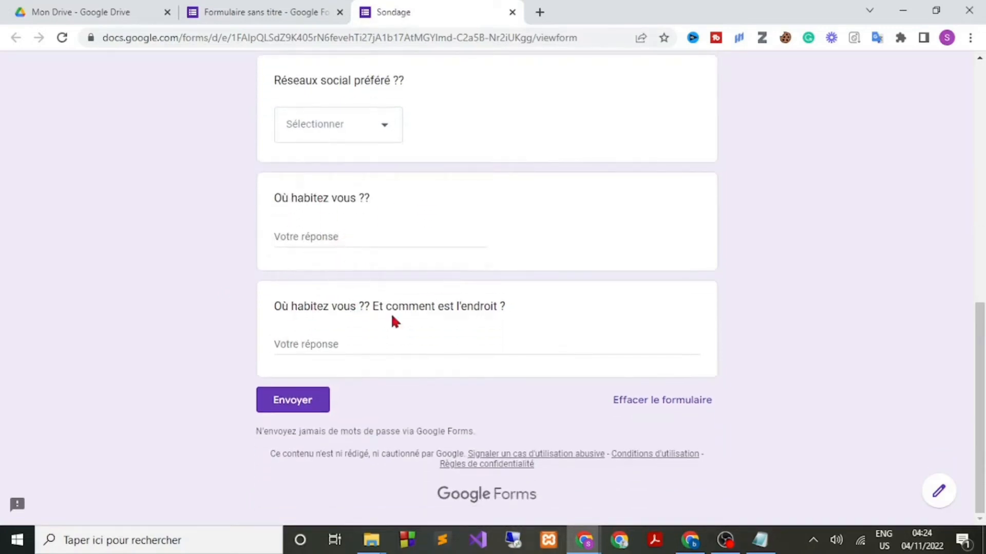
{"action": "left_click", "coordinate": [313, 343]}
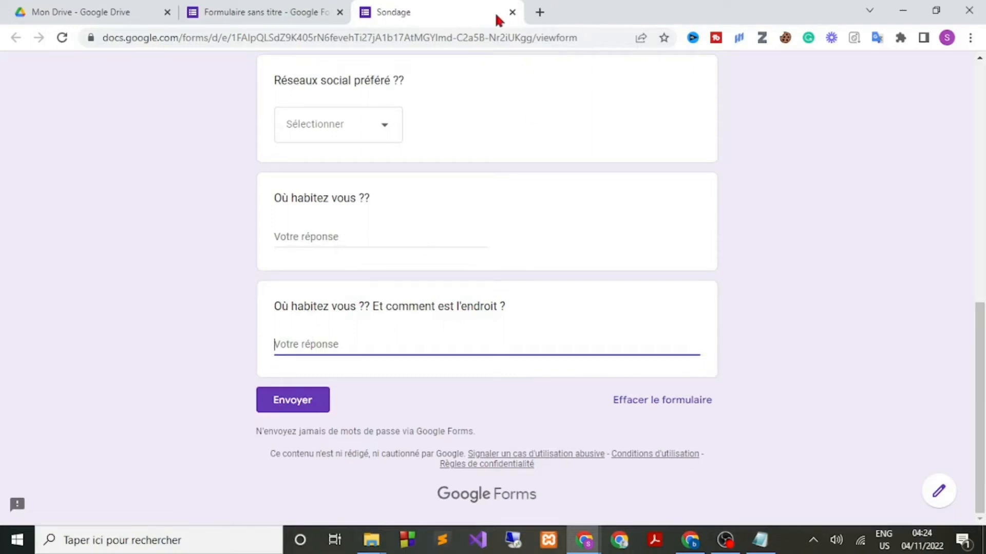
{"action": "left_click", "coordinate": [512, 13]}
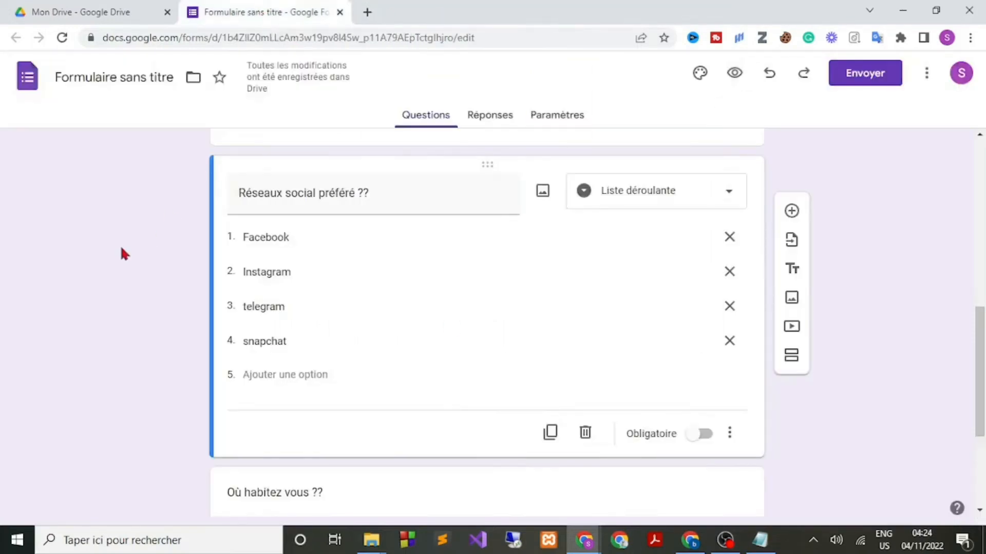
Add an empty multiple-choice question below the dropdown and bring up the Insérer une image dialog.
{"action": "scroll", "coordinate": [120, 248], "scroll_direction": "down", "scroll_amount": 3}
{"action": "scroll", "coordinate": [121, 247], "scroll_direction": "down", "scroll_amount": 1}
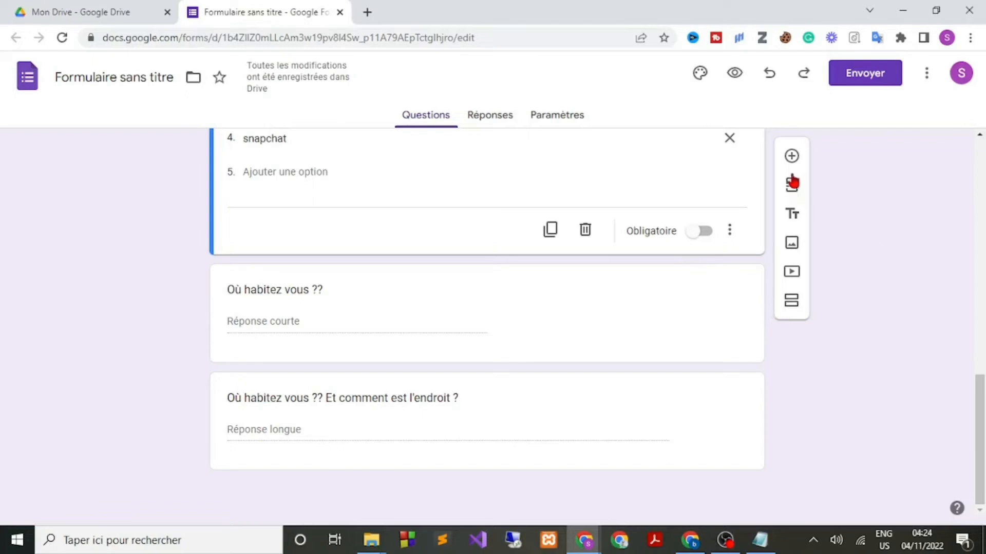
{"action": "left_click", "coordinate": [791, 156]}
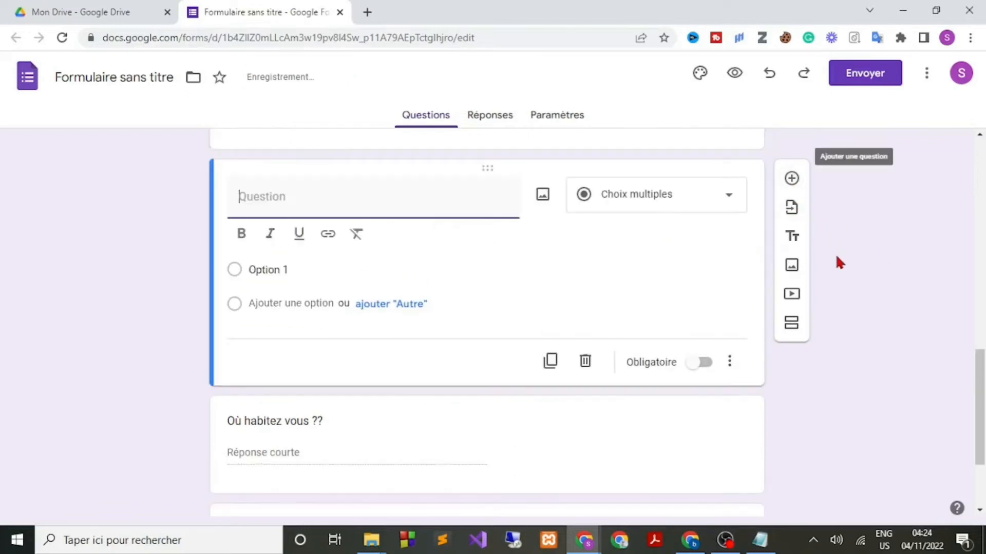
{"action": "scroll", "coordinate": [839, 263], "scroll_direction": "down", "scroll_amount": 3}
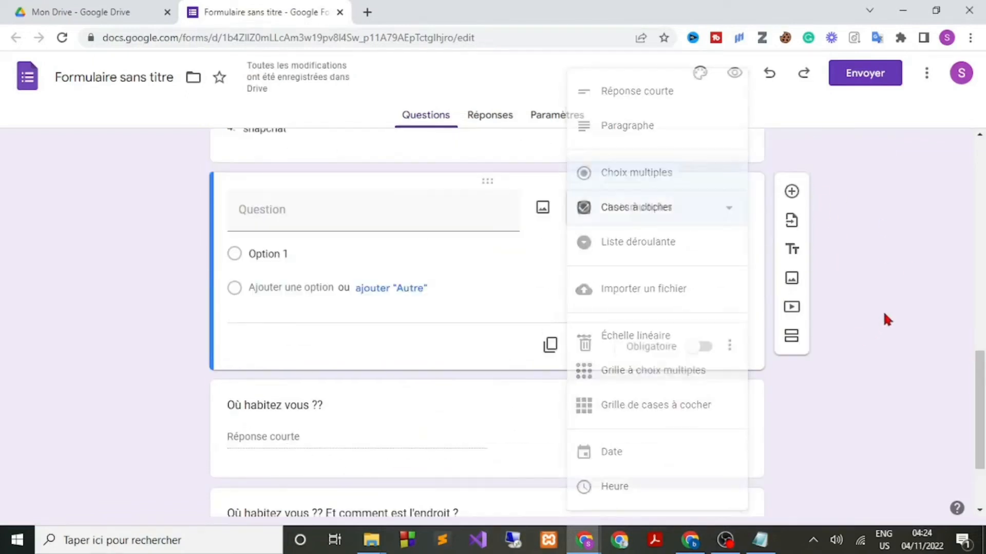
{"action": "left_click", "coordinate": [845, 269]}
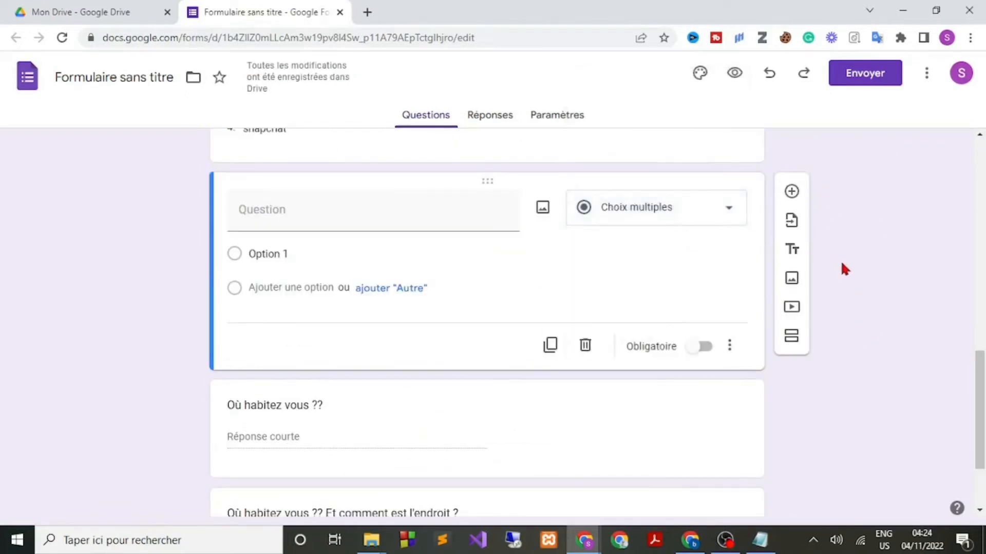
{"action": "left_click", "coordinate": [792, 222]}
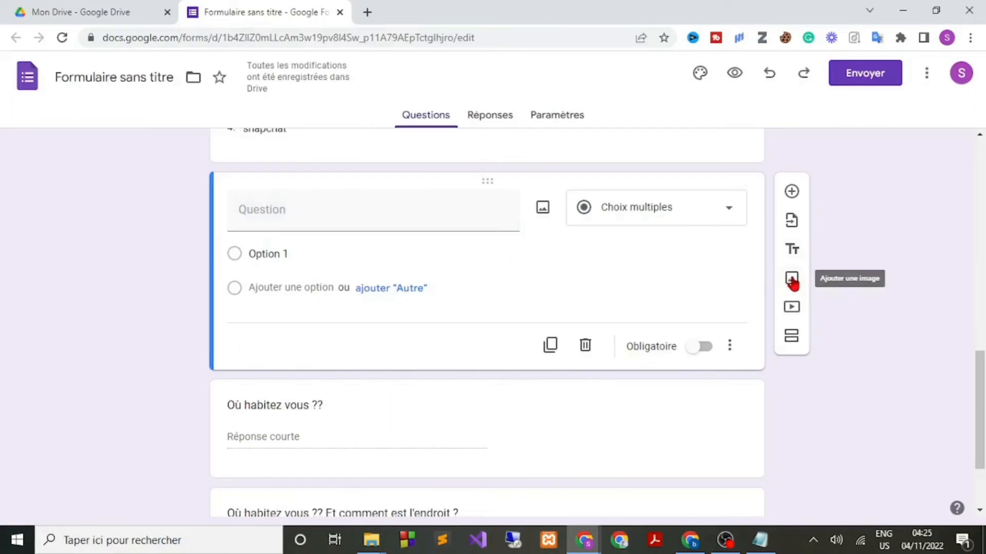
{"action": "left_click", "coordinate": [791, 279]}
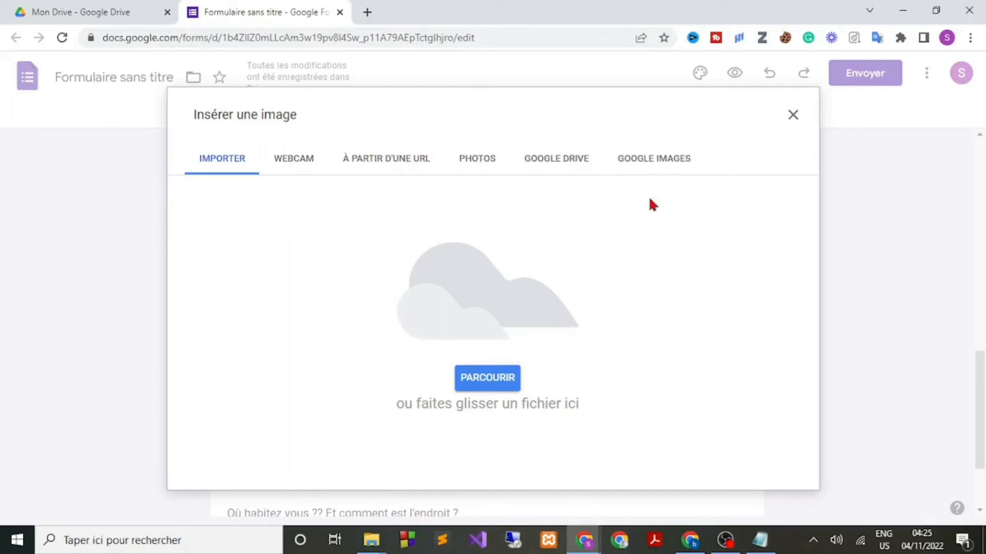
Upload iphone-logo-16 from the Téléchargements folder as a new image item.
{"action": "left_click", "coordinate": [489, 383]}
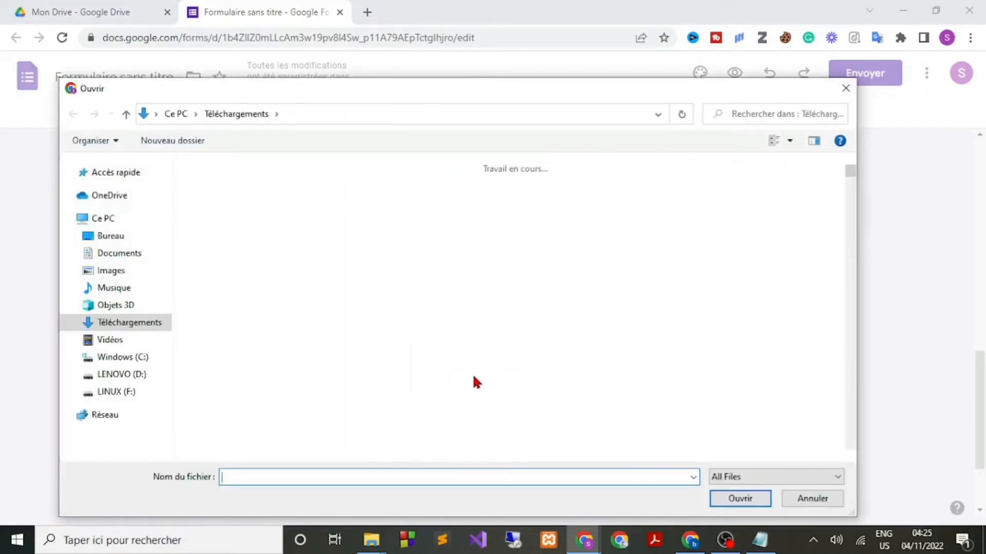
{"action": "scroll", "coordinate": [476, 378], "scroll_direction": "down", "scroll_amount": 2}
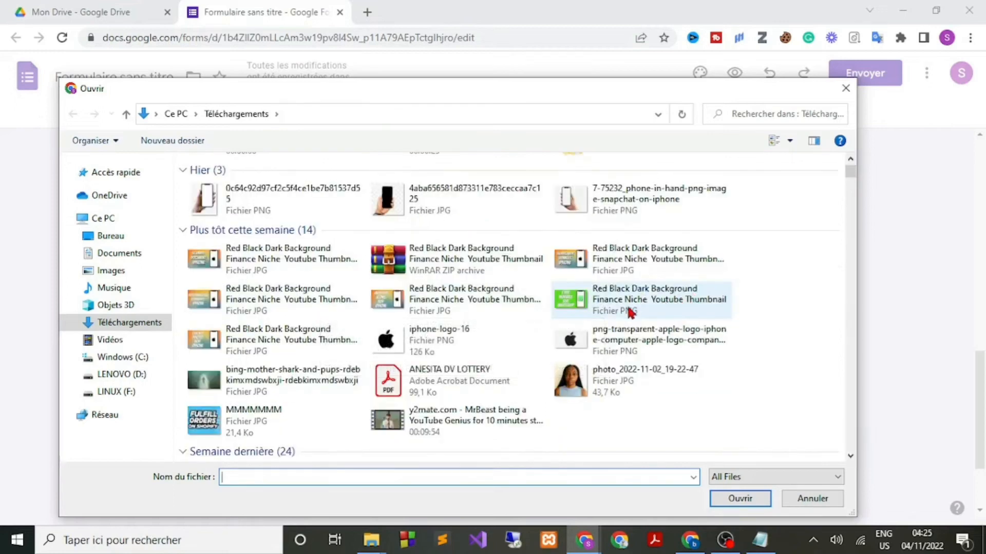
{"action": "left_click", "coordinate": [427, 353]}
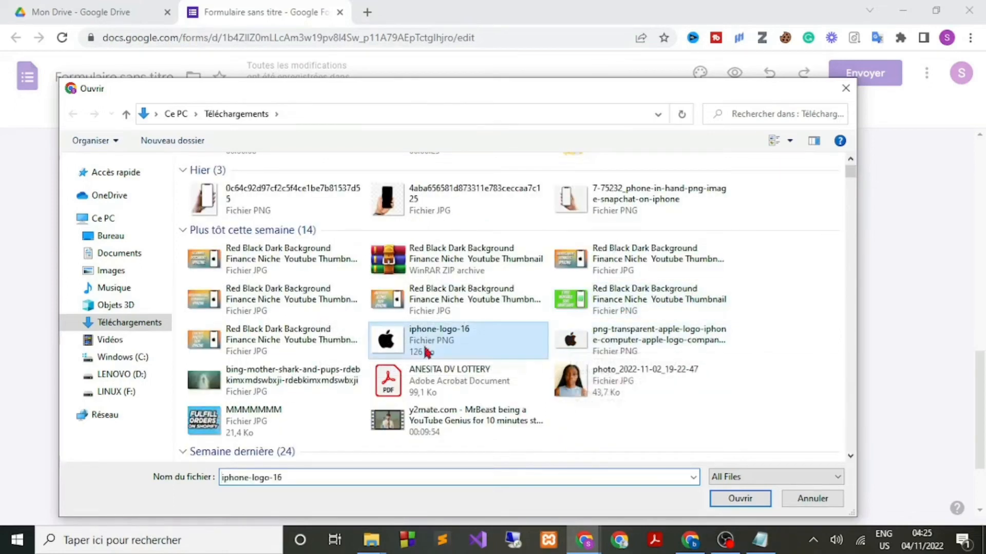
{"action": "left_click", "coordinate": [721, 494]}
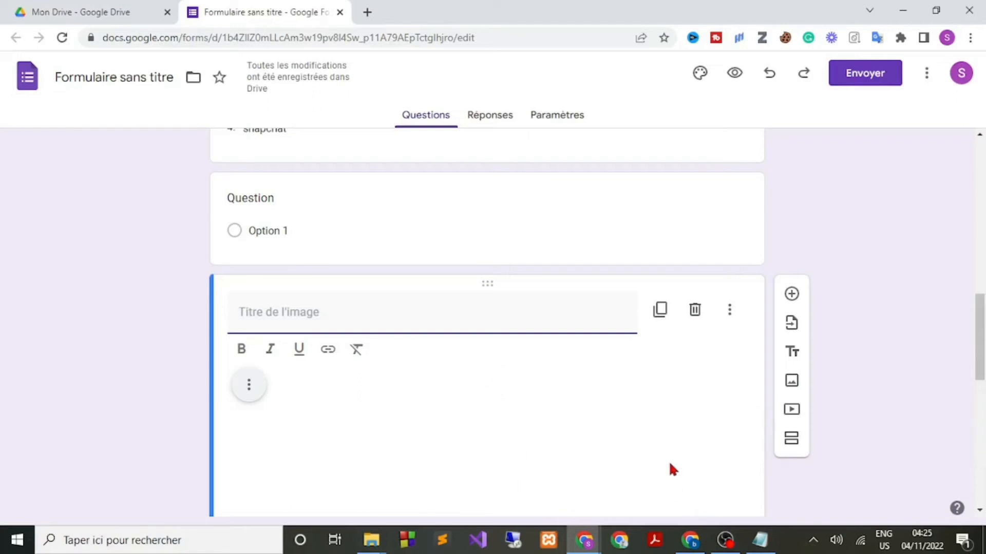
Title the uploaded image 'Icon apple'.
{"action": "scroll", "coordinate": [605, 340], "scroll_direction": "down", "scroll_amount": 5}
{"action": "scroll", "coordinate": [605, 341], "scroll_direction": "up", "scroll_amount": 3}
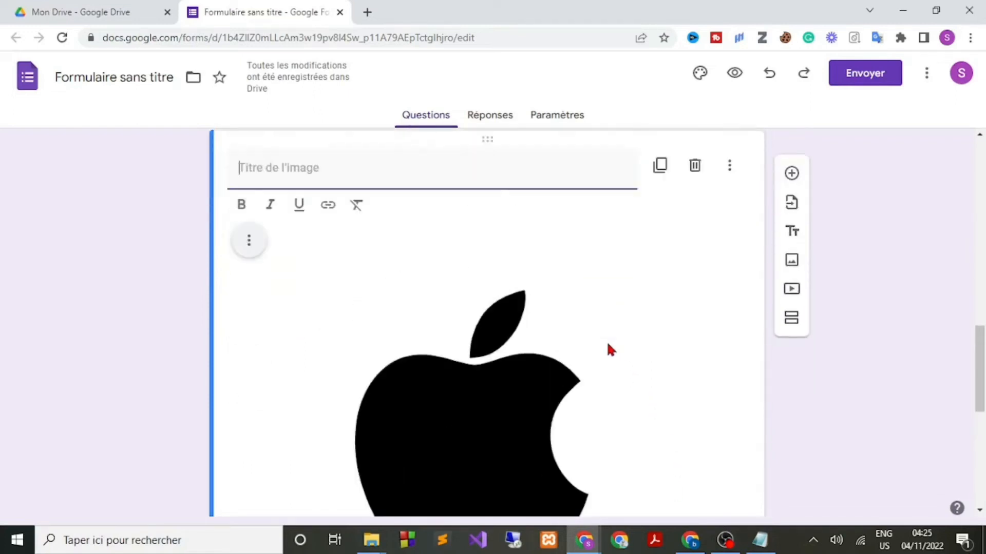
{"action": "scroll", "coordinate": [377, 232], "scroll_direction": "up", "scroll_amount": 3}
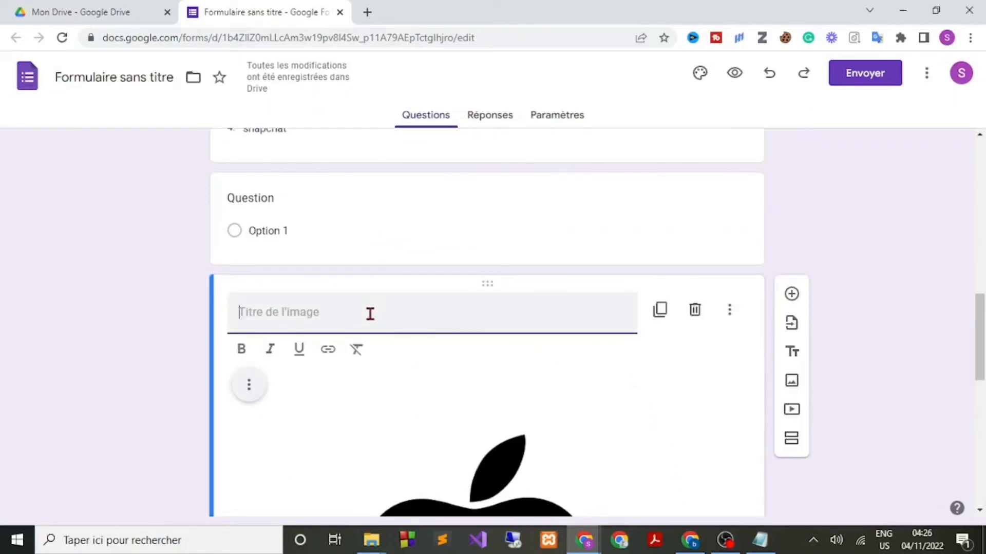
{"action": "type", "text": "Icon"}
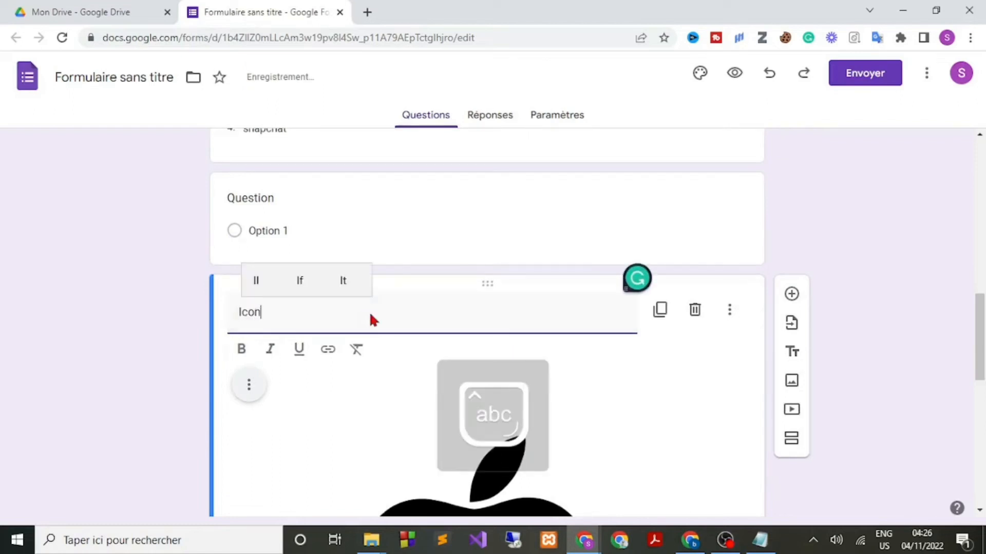
{"action": "type", "text": " apple"}
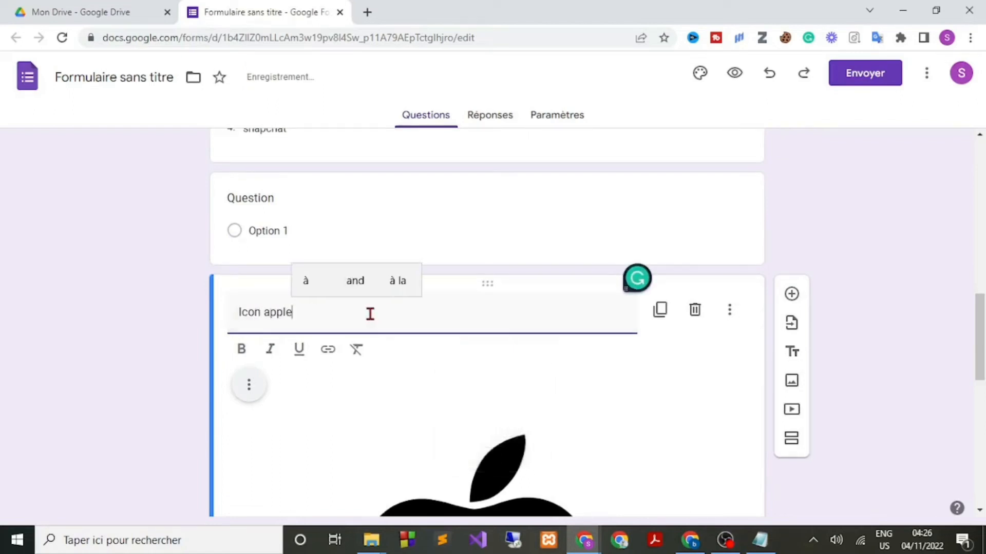
Clear the image title so the Apple logo has an empty caption.
{"action": "scroll", "coordinate": [152, 260], "scroll_direction": "down", "scroll_amount": 10}
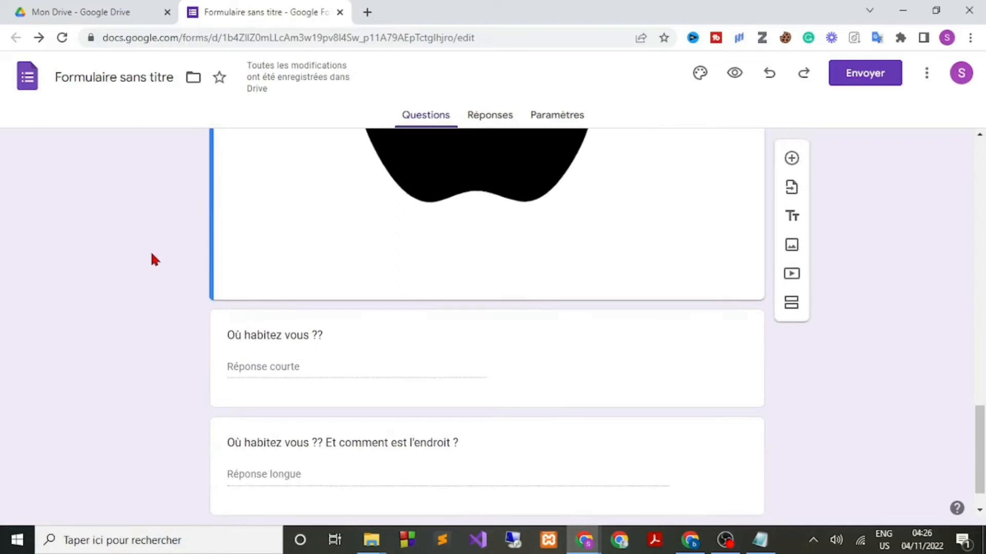
{"action": "scroll", "coordinate": [152, 260], "scroll_direction": "up", "scroll_amount": 4}
{"action": "scroll", "coordinate": [152, 259], "scroll_direction": "up", "scroll_amount": 4}
{"action": "scroll", "coordinate": [560, 390], "scroll_direction": "down", "scroll_amount": 2}
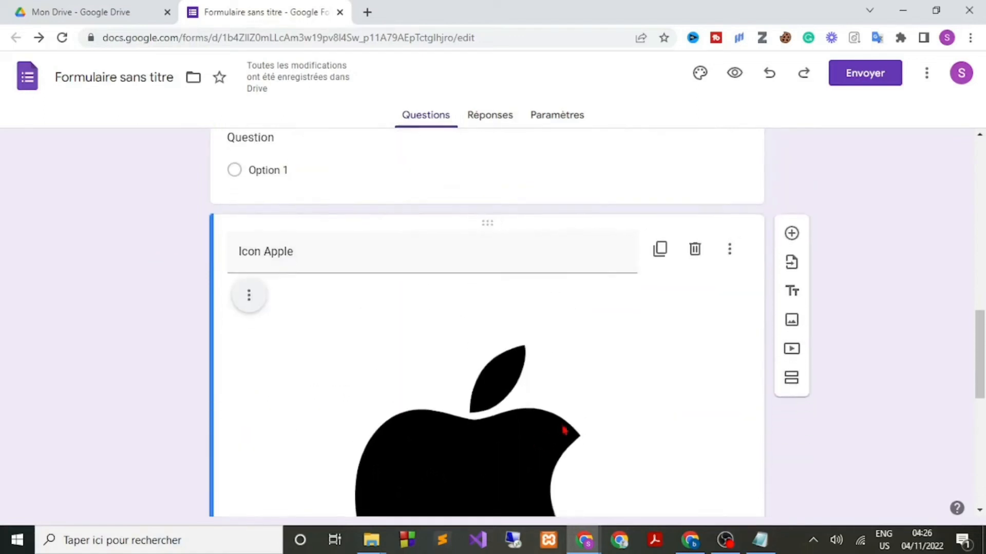
{"action": "scroll", "coordinate": [550, 332], "scroll_direction": "down", "scroll_amount": 5}
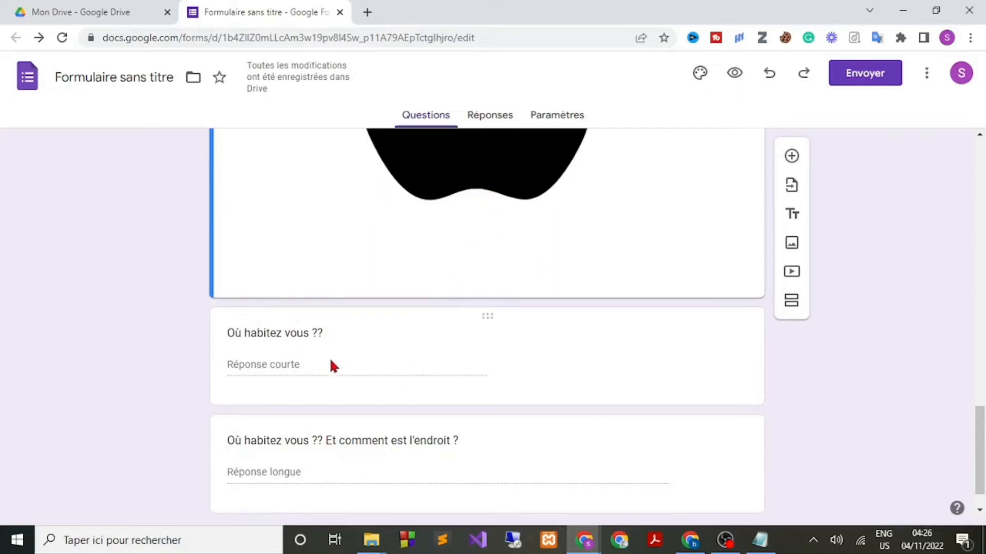
{"action": "scroll", "coordinate": [298, 365], "scroll_direction": "up", "scroll_amount": 7}
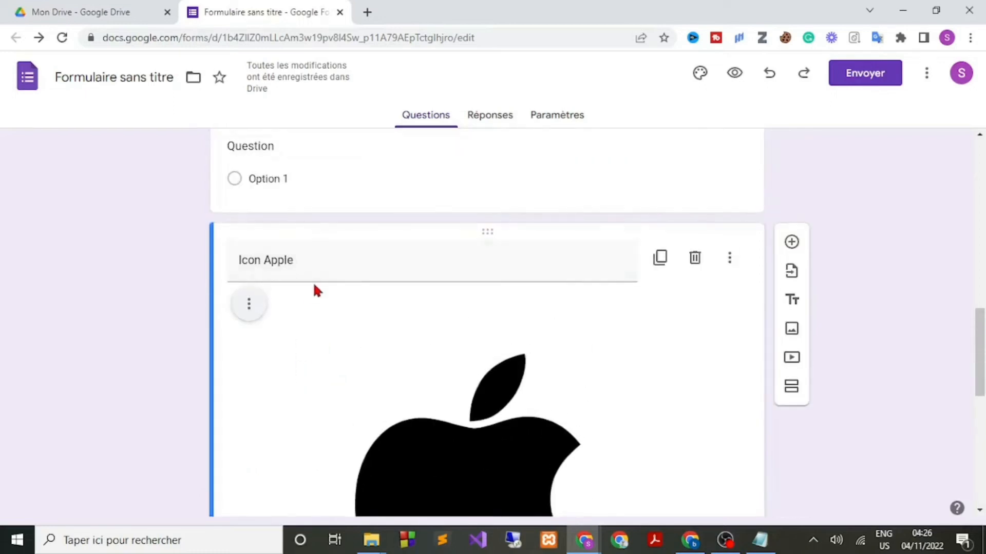
{"action": "triple_click", "coordinate": [275, 260]}
{"action": "key", "text": "BackSpace"}
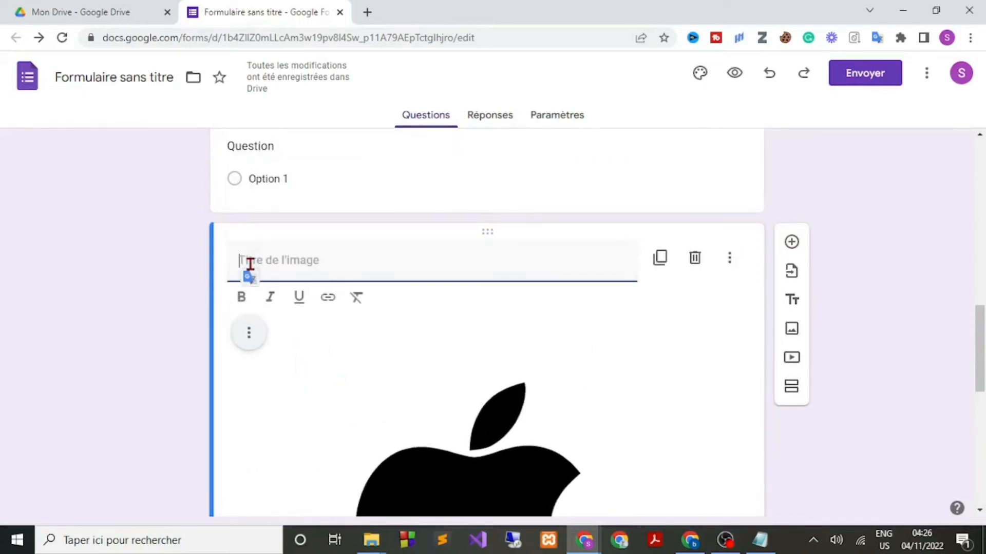
{"action": "left_click", "coordinate": [152, 300]}
{"action": "scroll", "coordinate": [152, 307], "scroll_direction": "down", "scroll_amount": 7}
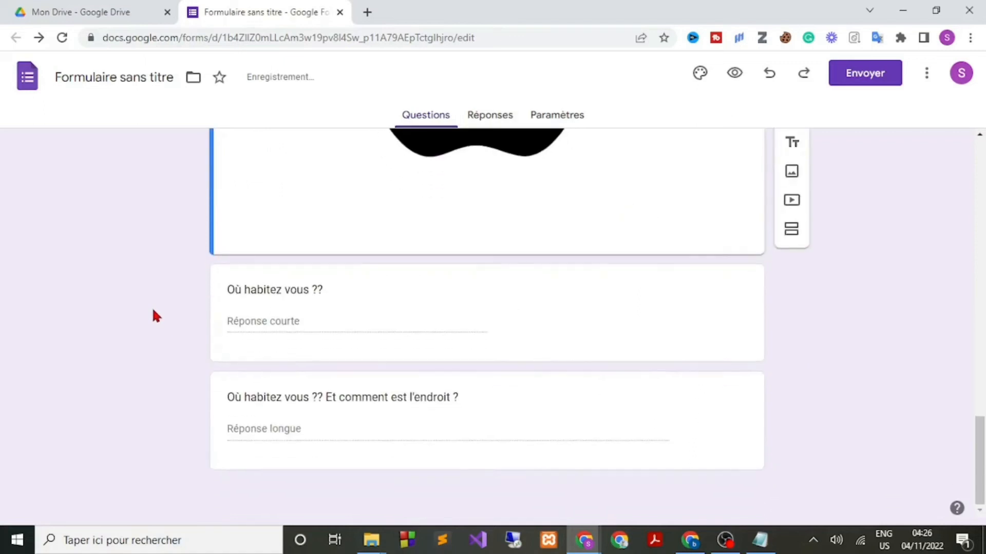
Retitle the 'Où habitez vous ??' question to 'Quel est cette icon en haut?' and preview the form.
{"action": "left_click", "coordinate": [294, 318]}
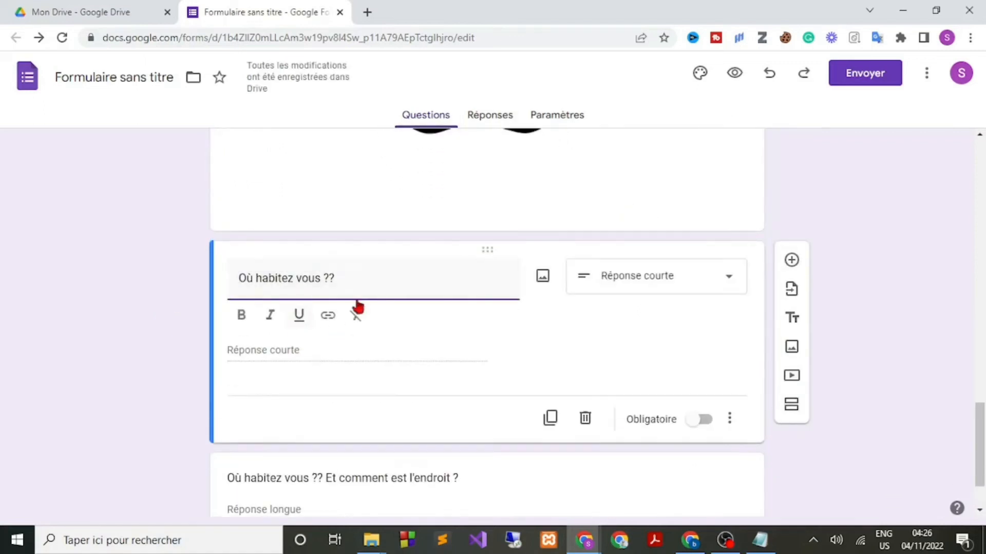
{"action": "left_click_drag", "start_coordinate": [356, 282], "coordinate": [241, 279]}
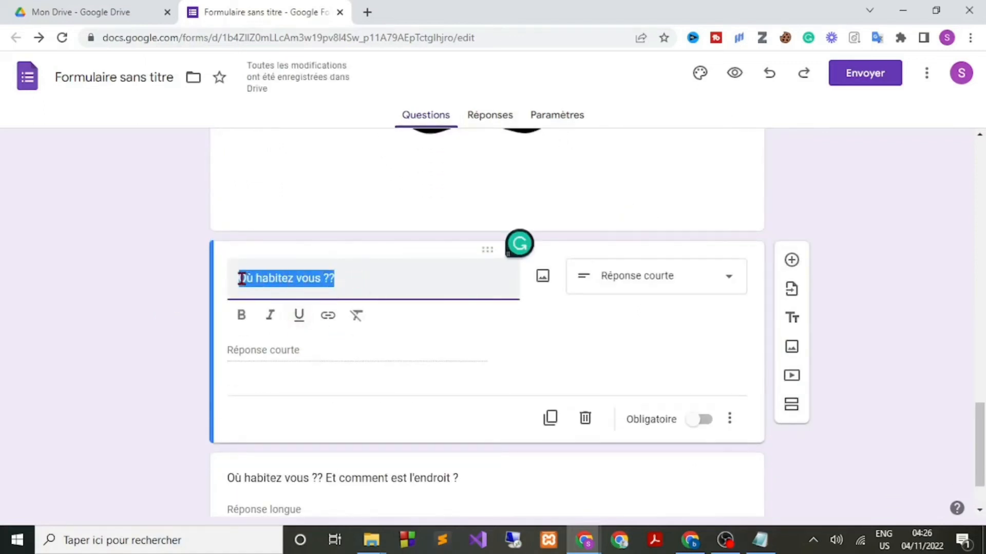
{"action": "type", "text": "Quel"}
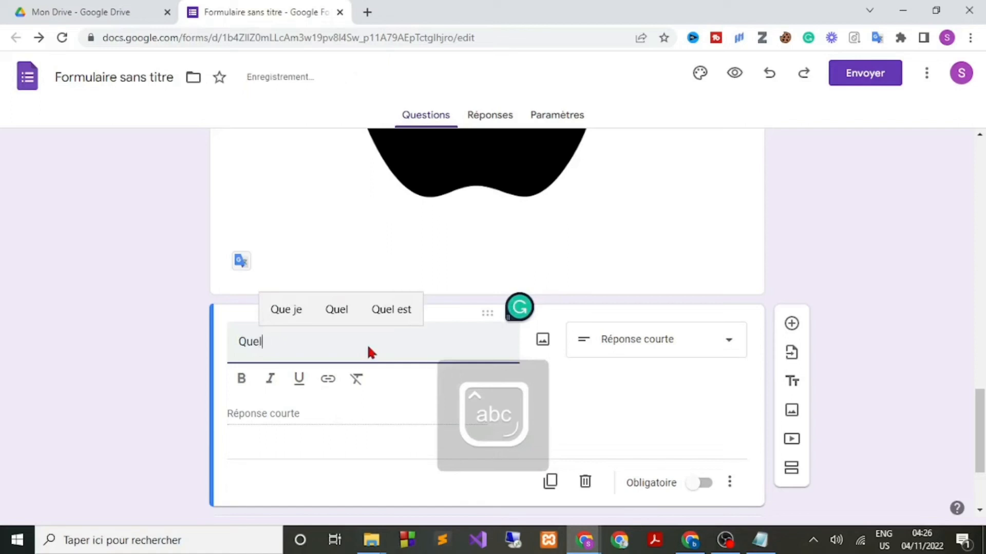
{"action": "type", "text": " est cette"}
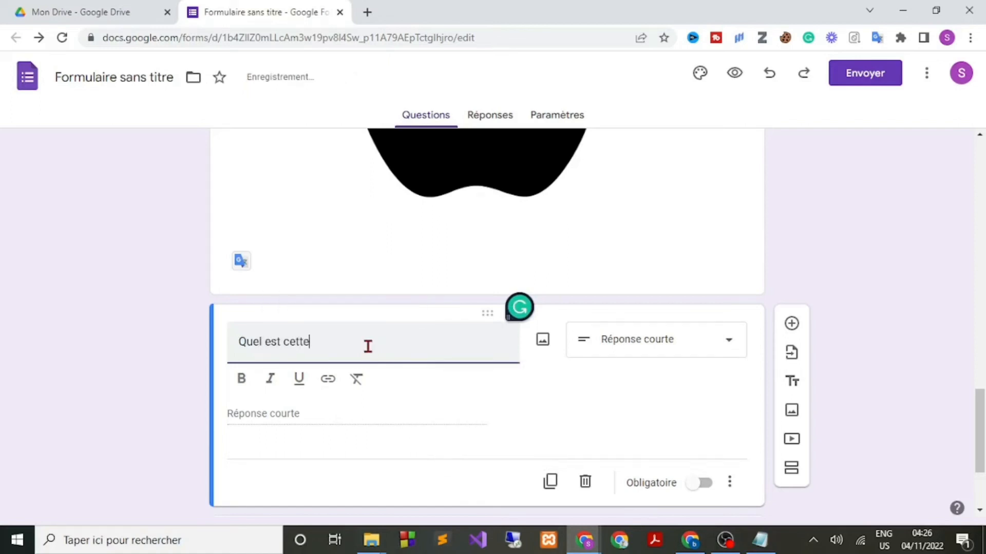
{"action": "type", "text": " ico"}
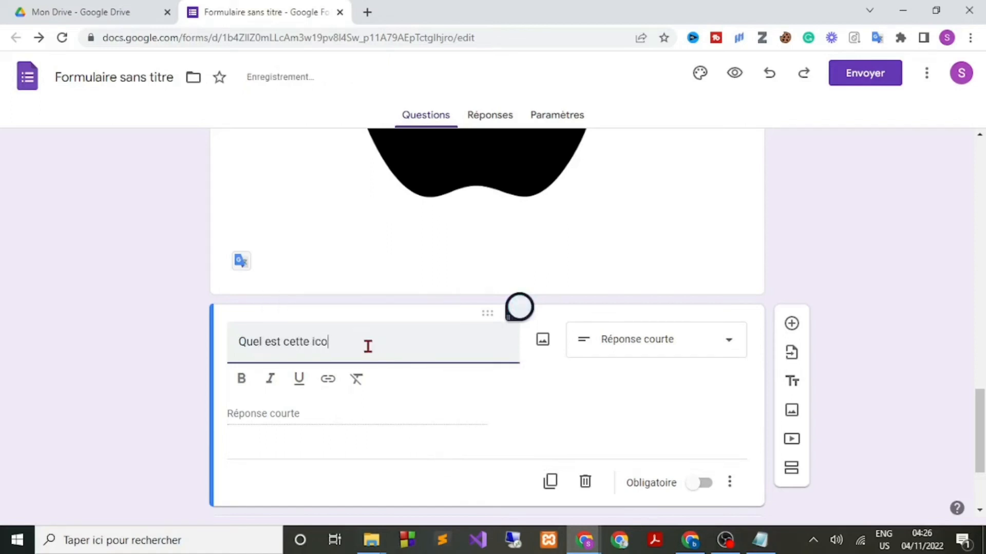
{"action": "type", "text": "n en haut"}
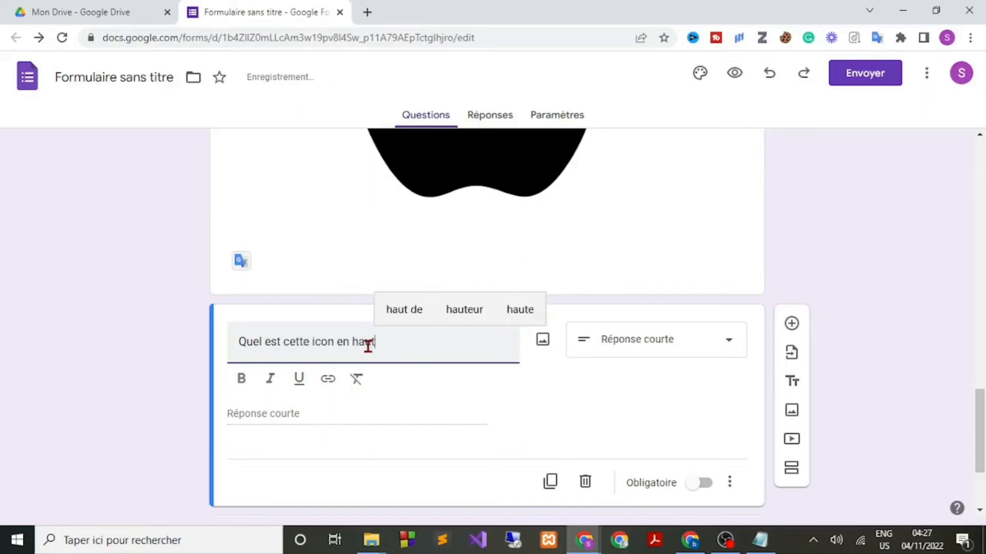
{"action": "type", "text": "?"}
{"action": "left_click", "coordinate": [9, 327]}
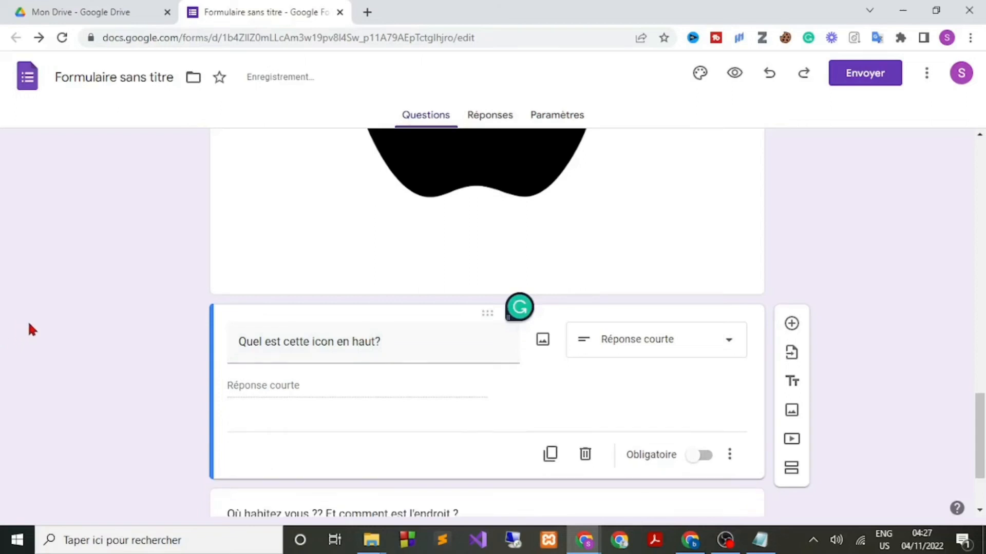
{"action": "left_click", "coordinate": [739, 74]}
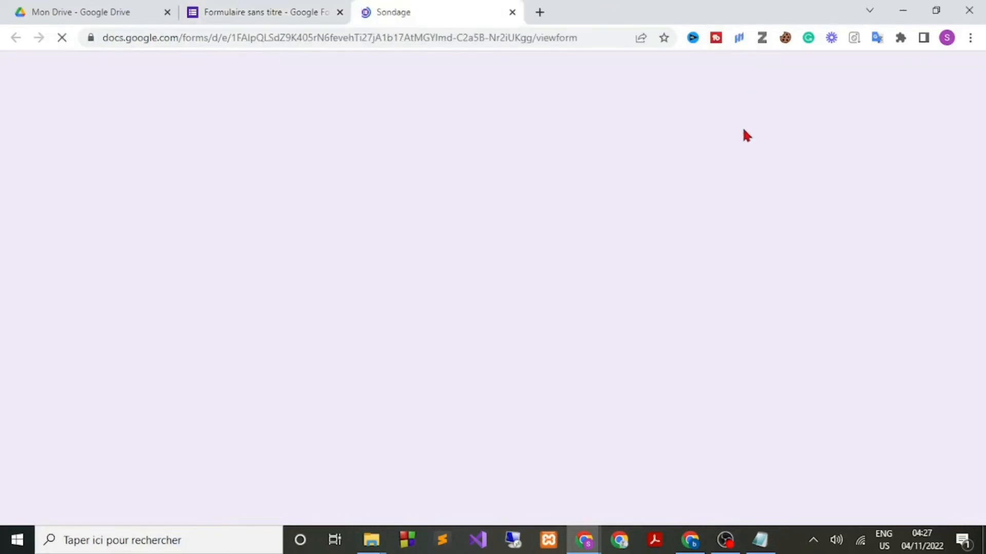
Scroll through the Sondage preview and try the icon question's answer field.
{"action": "scroll", "coordinate": [854, 232], "scroll_direction": "down", "scroll_amount": 8}
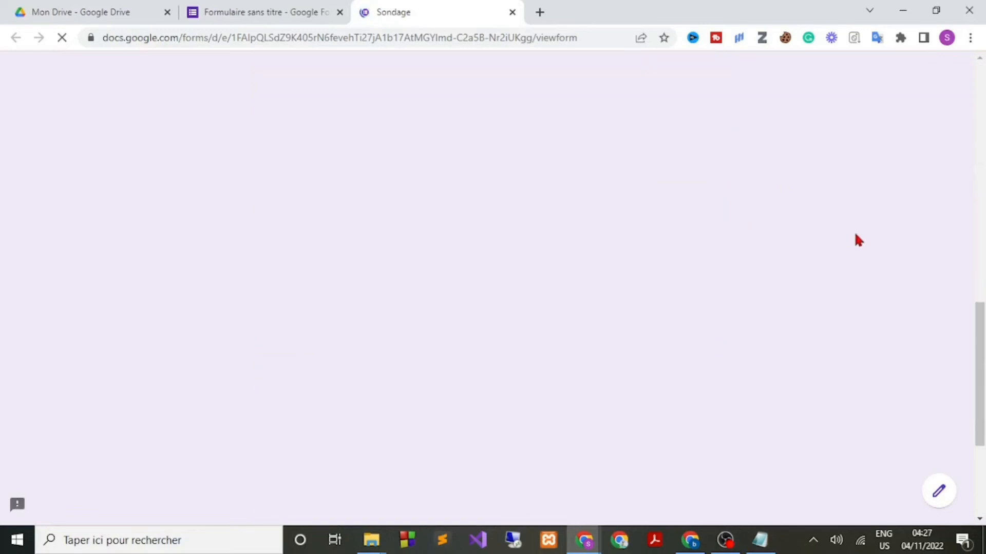
{"action": "scroll", "coordinate": [854, 232], "scroll_direction": "up", "scroll_amount": 7}
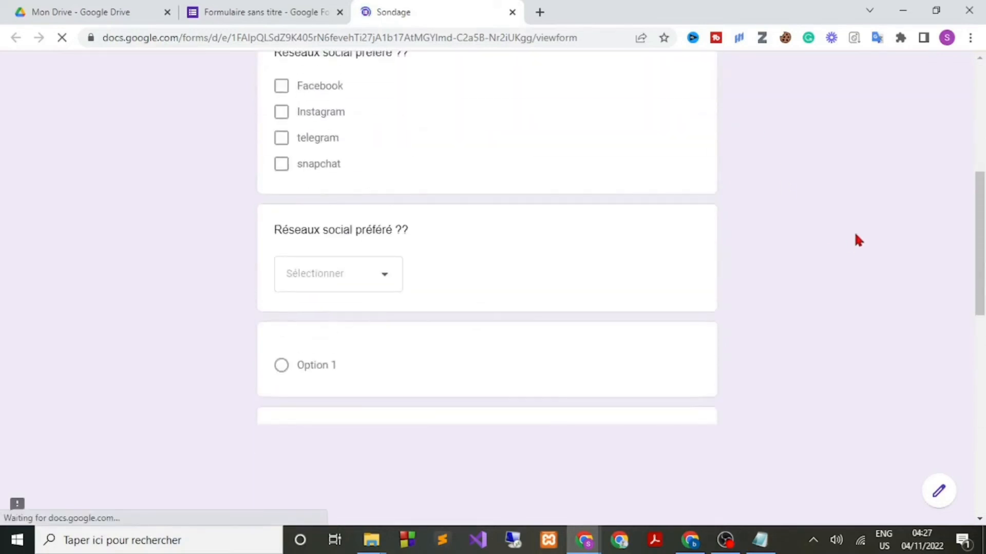
{"action": "scroll", "coordinate": [854, 232], "scroll_direction": "down", "scroll_amount": 10}
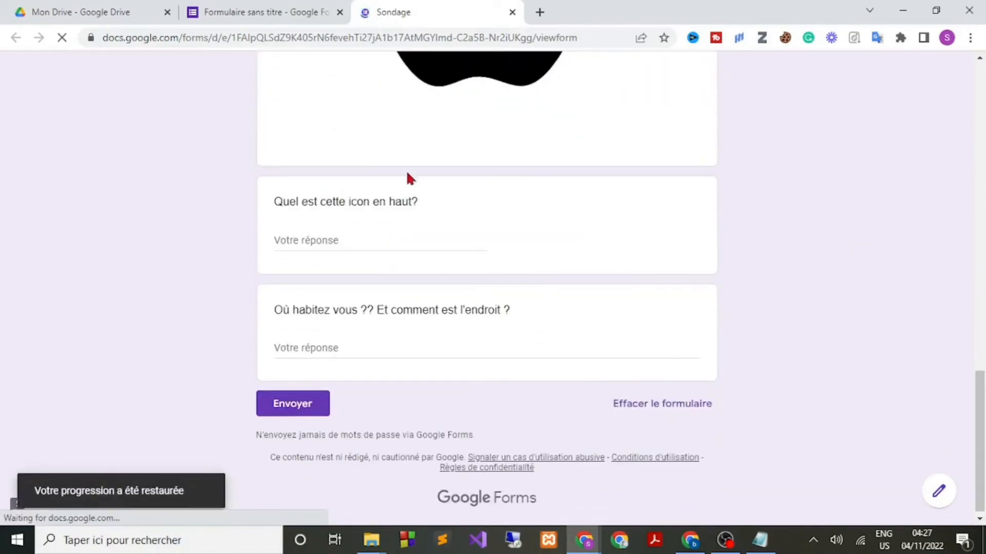
{"action": "scroll", "coordinate": [455, 176], "scroll_direction": "up", "scroll_amount": 4}
{"action": "scroll", "coordinate": [482, 229], "scroll_direction": "down", "scroll_amount": 4}
{"action": "scroll", "coordinate": [359, 233], "scroll_direction": "up", "scroll_amount": 2}
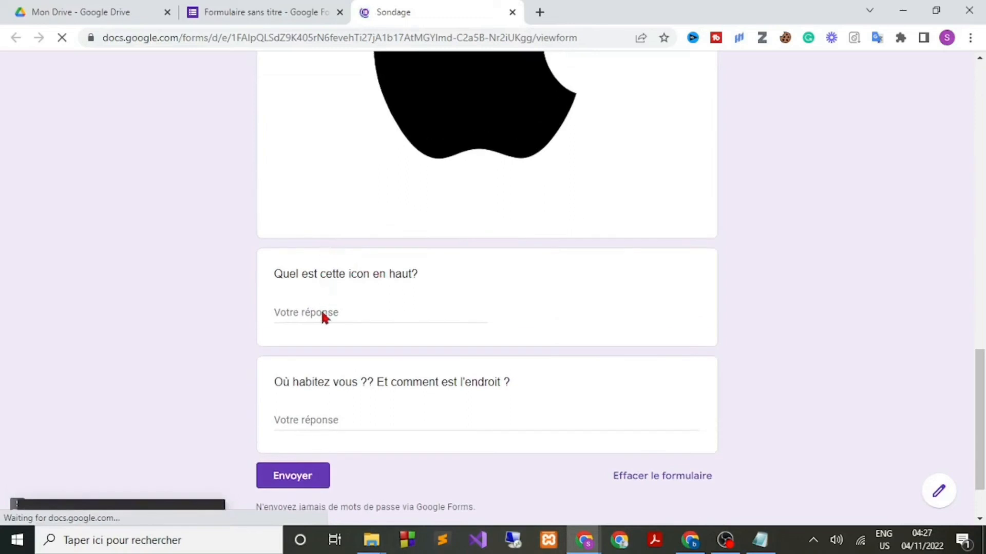
{"action": "left_click", "coordinate": [321, 312]}
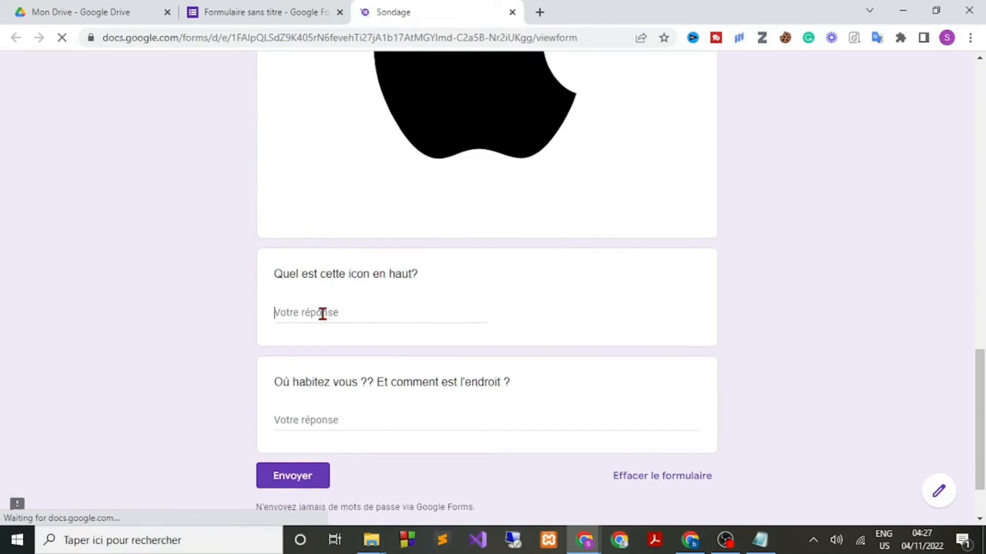
Compare the editor with the preview, then close the Sondage preview tab.
{"action": "left_click", "coordinate": [289, 6]}
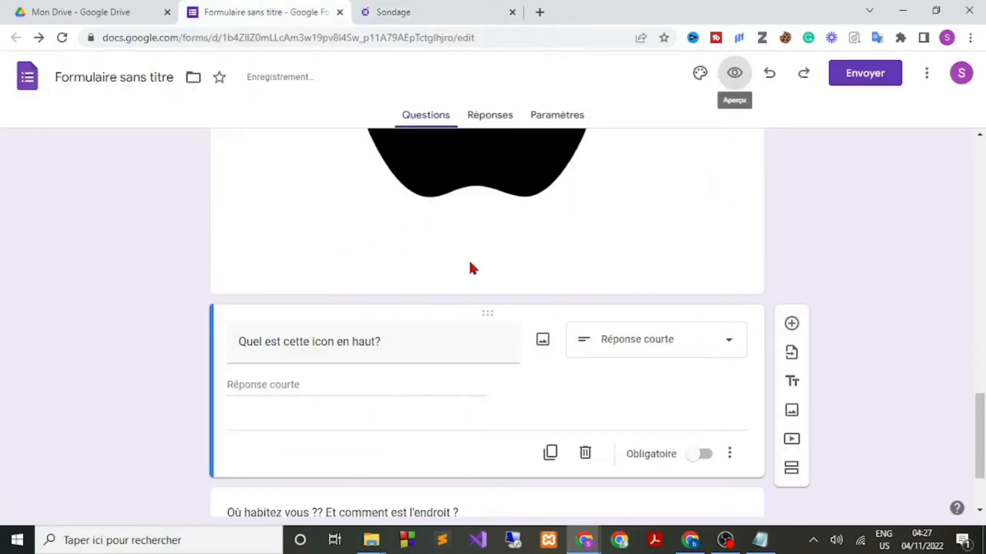
{"action": "scroll", "coordinate": [631, 298], "scroll_direction": "down", "scroll_amount": 2}
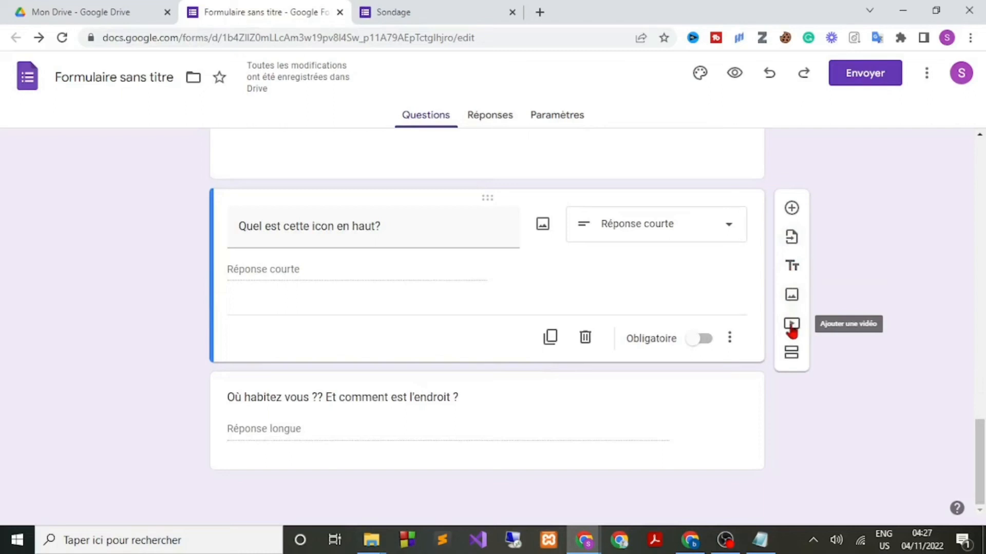
{"action": "left_click", "coordinate": [437, 7]}
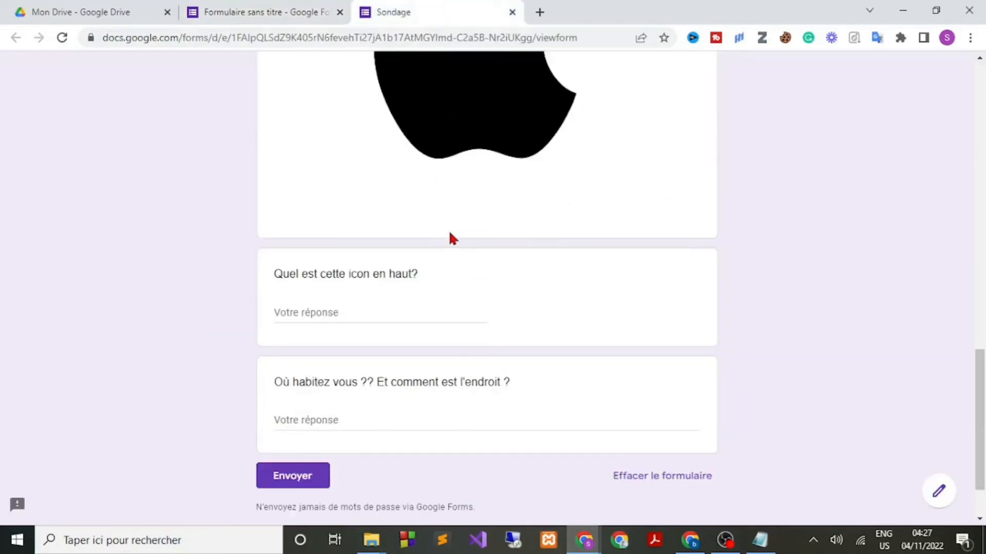
{"action": "scroll", "coordinate": [450, 237], "scroll_direction": "up", "scroll_amount": 3}
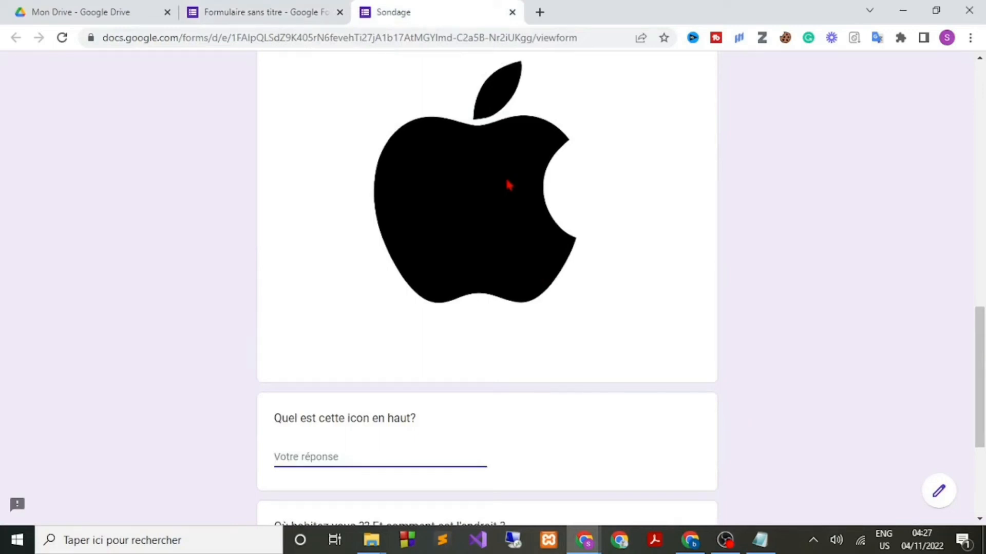
{"action": "left_click", "coordinate": [262, 10]}
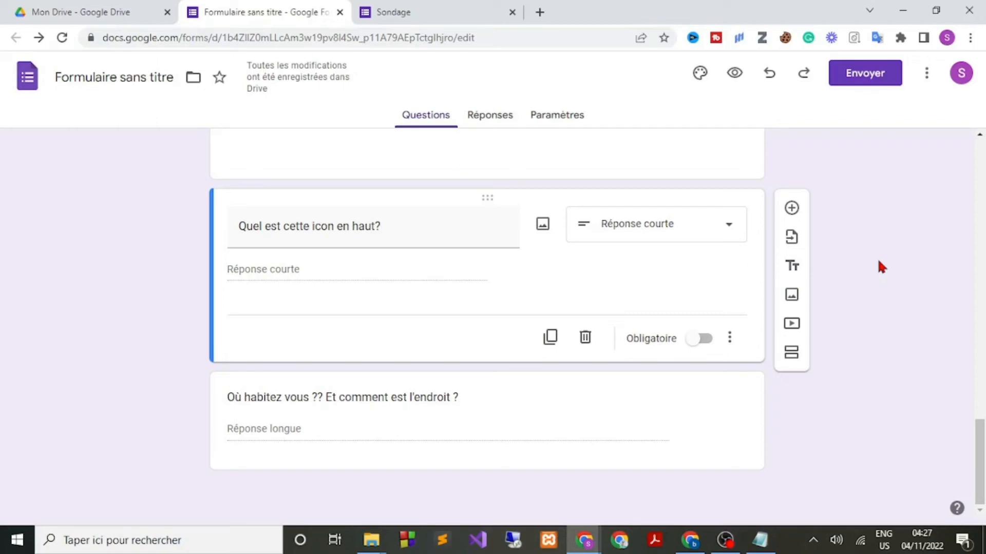
{"action": "scroll", "coordinate": [842, 310], "scroll_direction": "up", "scroll_amount": 5}
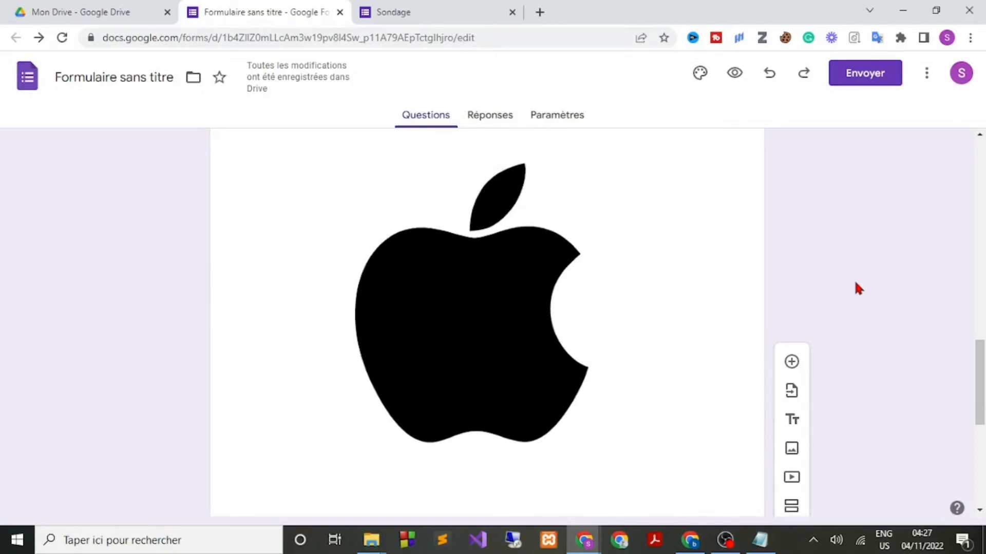
{"action": "left_click", "coordinate": [470, 12]}
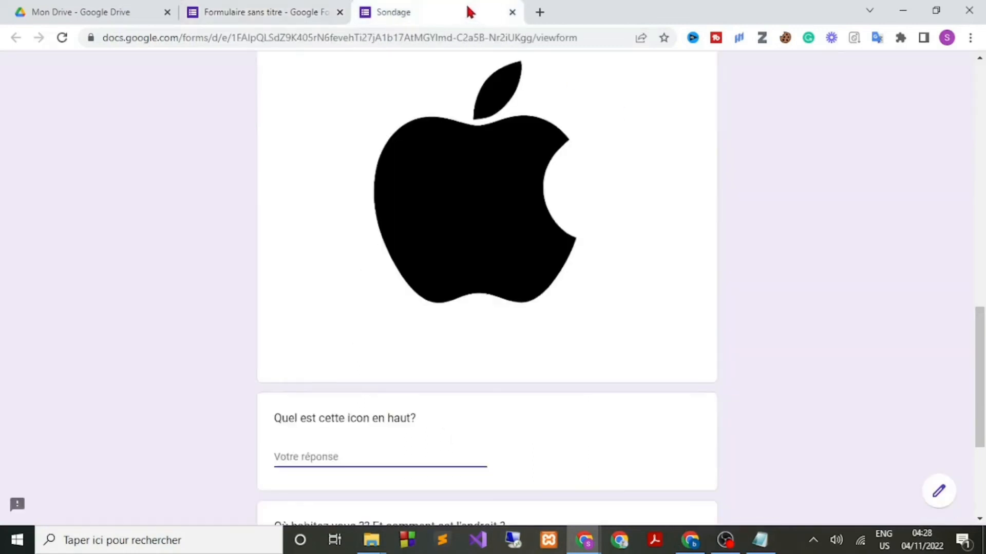
{"action": "left_click", "coordinate": [511, 11]}
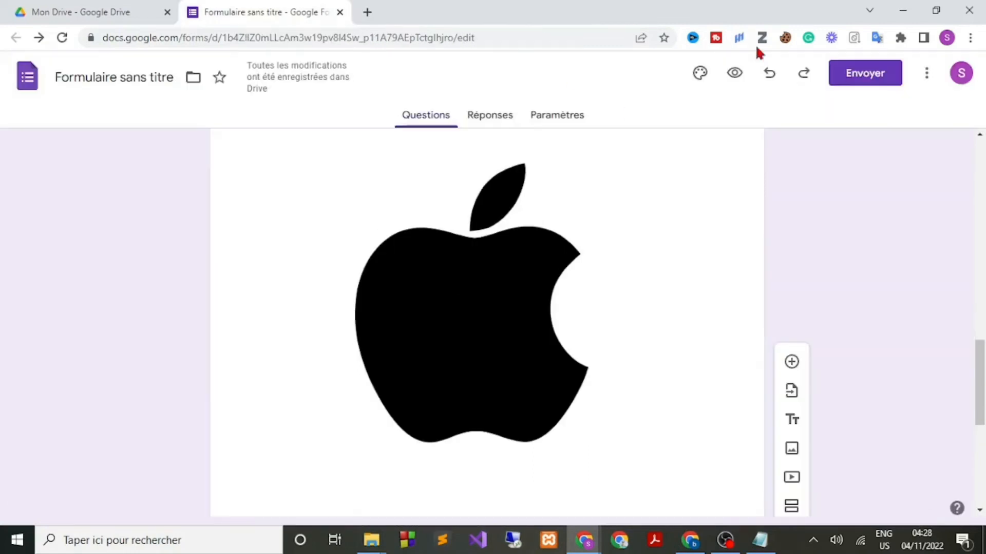
In the Envoyer dialog, enter a recipient's e-mail address and view the shareable link.
{"action": "left_click", "coordinate": [862, 83]}
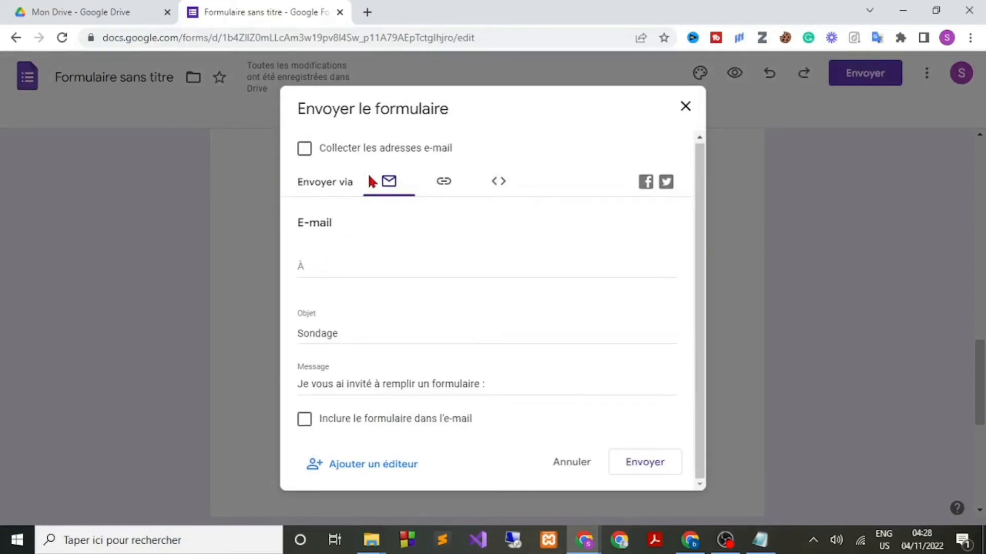
{"action": "left_click", "coordinate": [305, 268]}
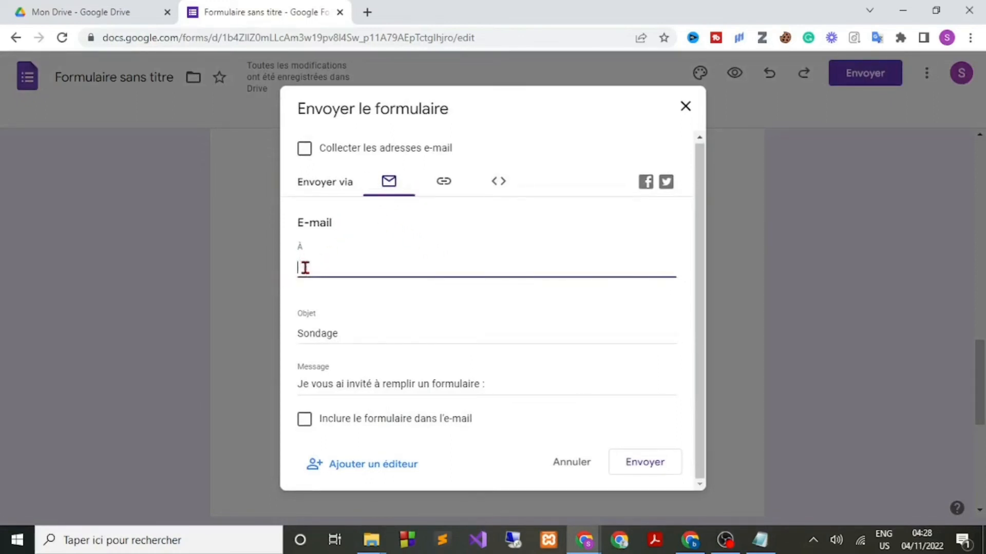
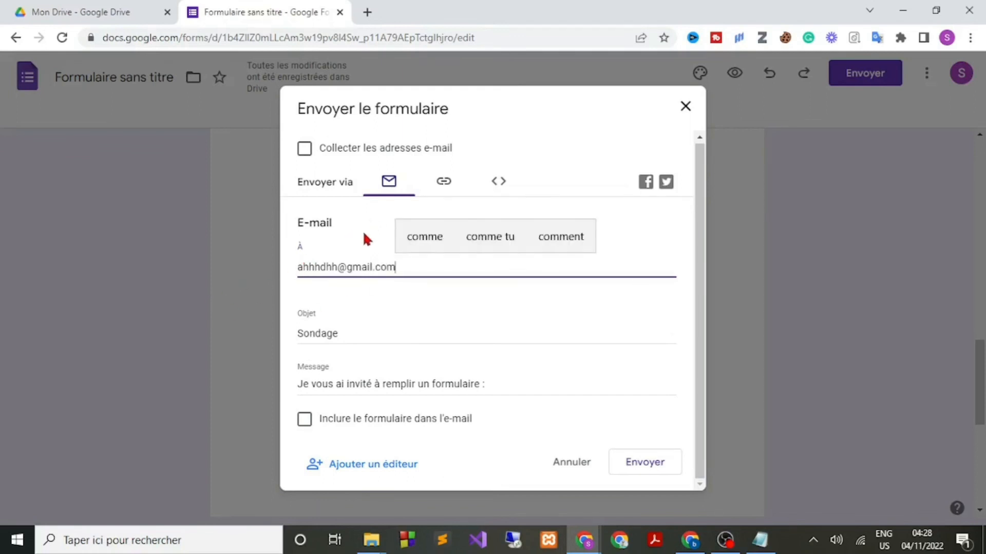
{"action": "left_click", "coordinate": [444, 187]}
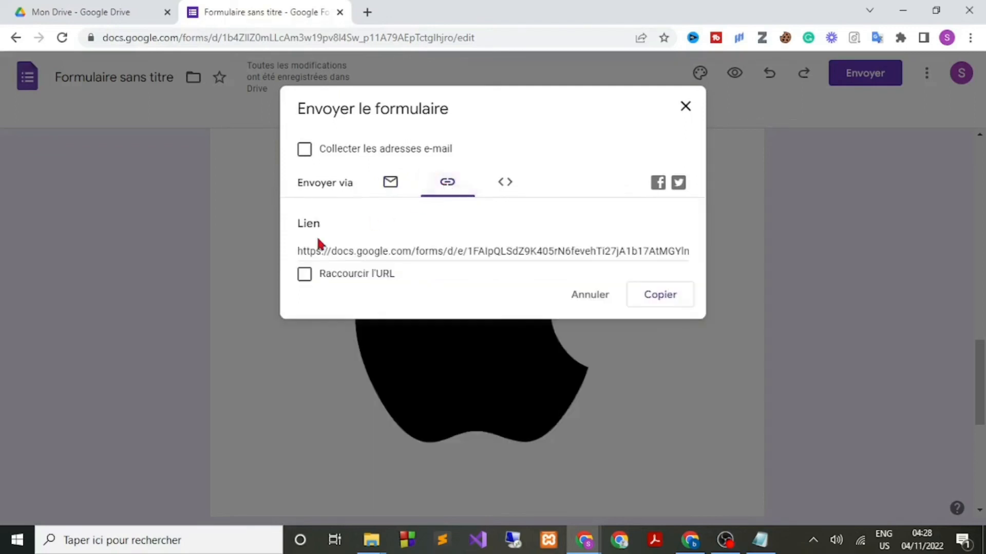
{"action": "left_click", "coordinate": [300, 253]}
{"action": "left_click", "coordinate": [299, 250]}
Check the embed and e-mail options, then copy the form's shareable link into a new tab.
{"action": "left_click", "coordinate": [511, 181]}
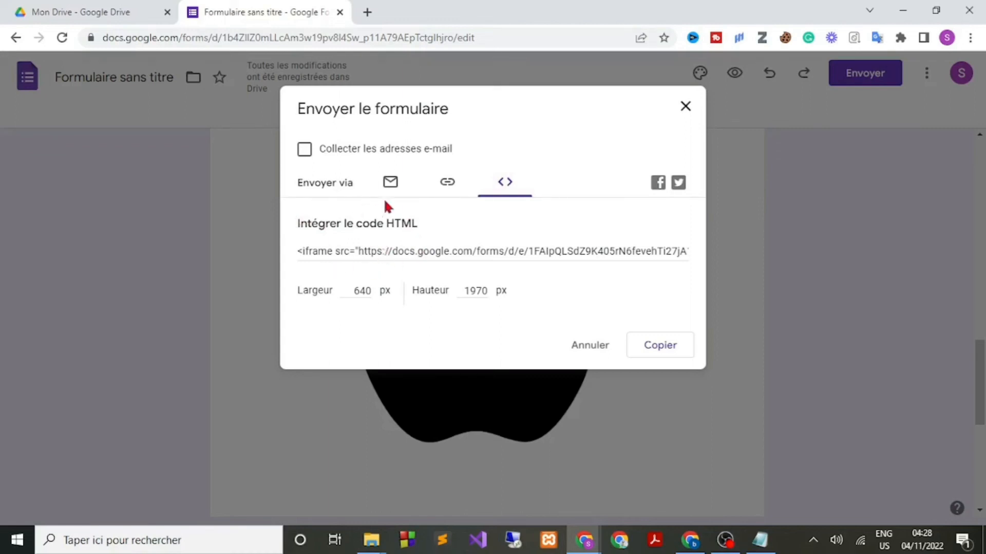
{"action": "left_click", "coordinate": [393, 188]}
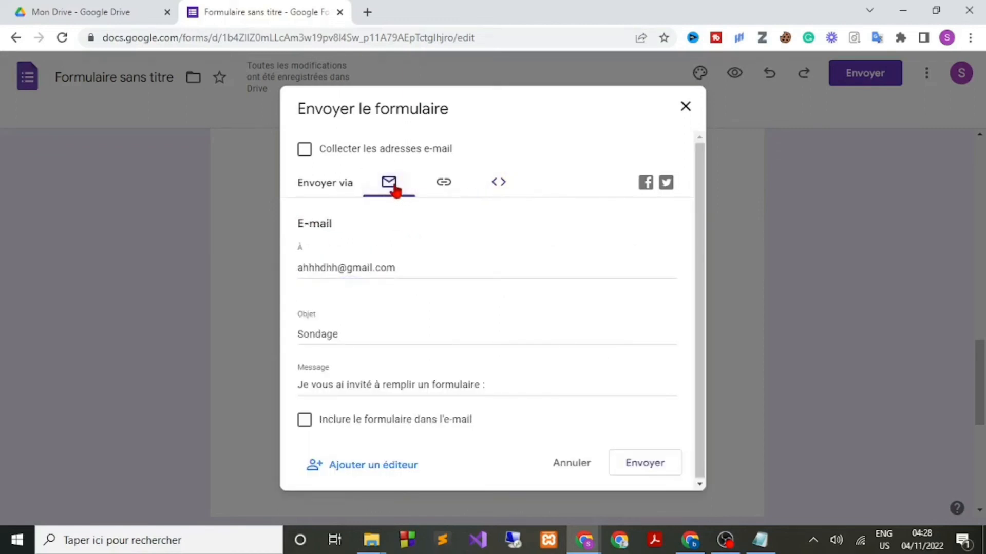
{"action": "left_click", "coordinate": [444, 185]}
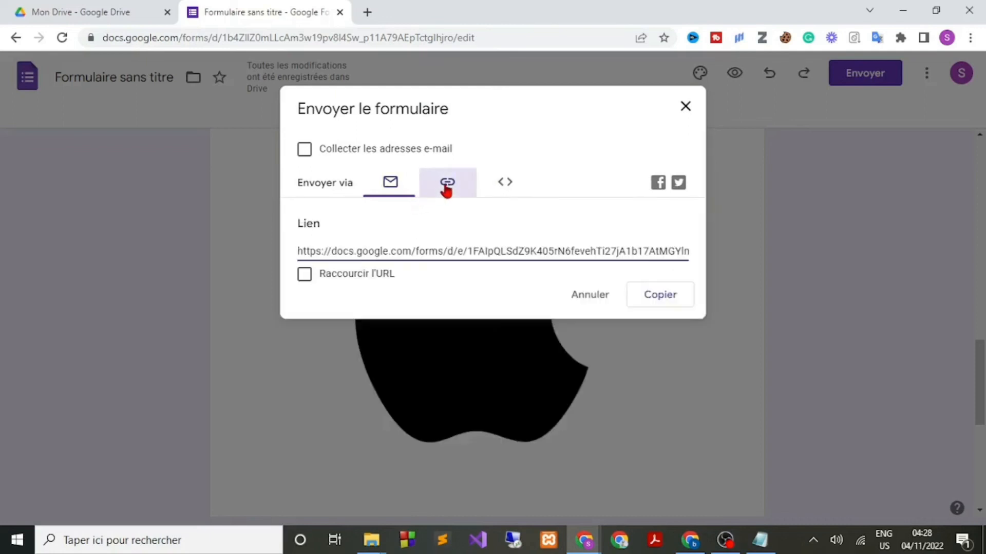
{"action": "left_click", "coordinate": [302, 251]}
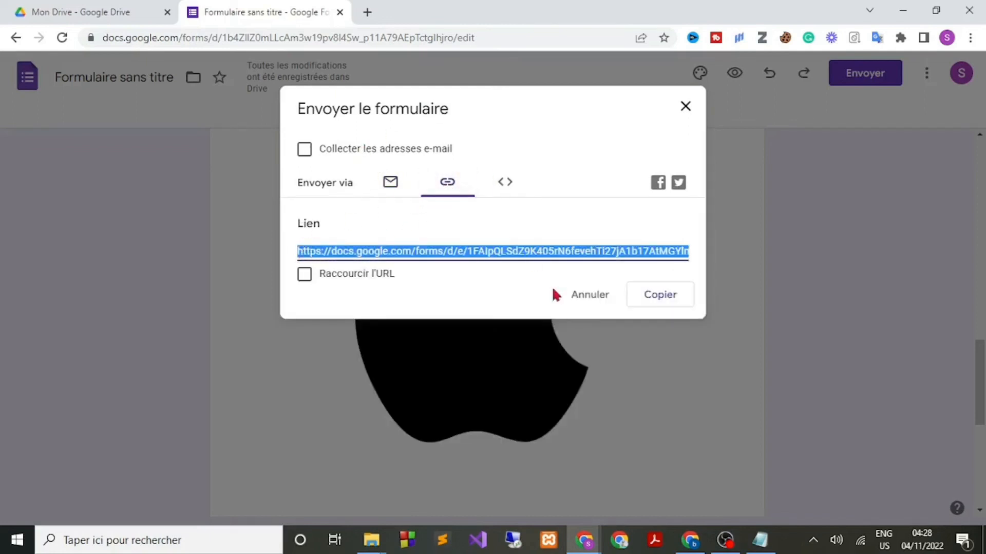
{"action": "left_click", "coordinate": [653, 297]}
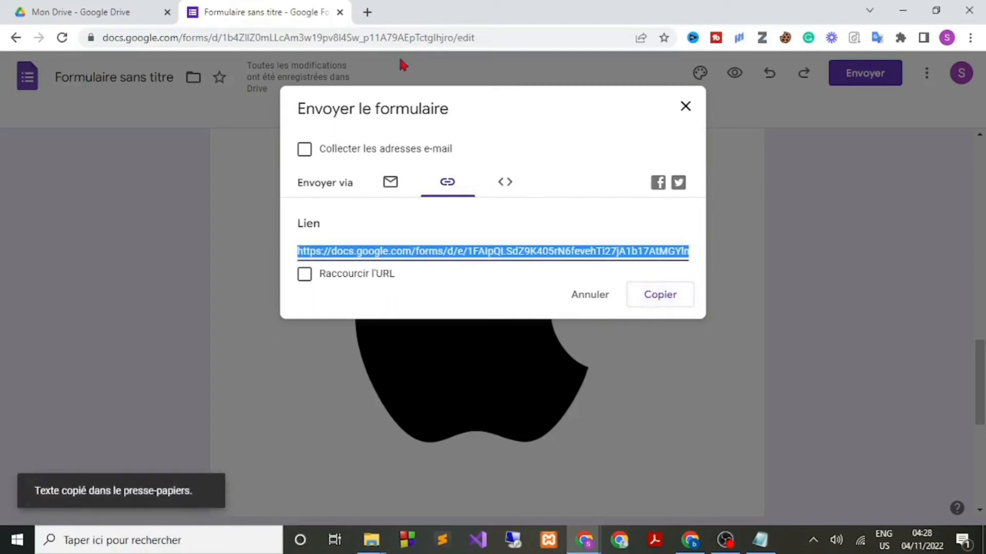
{"action": "left_click", "coordinate": [367, 12]}
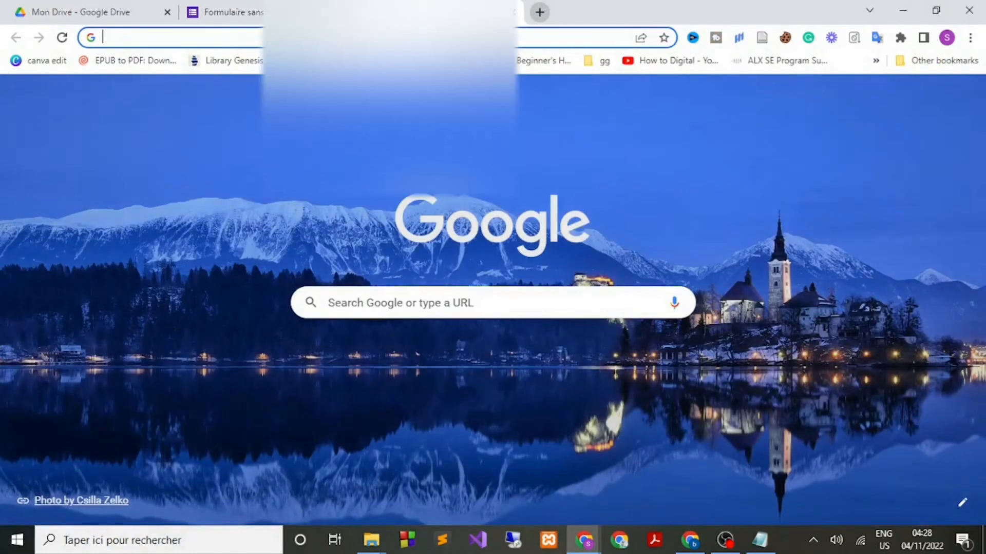
Open Sondage from the pasted link, then close the editor's send dialog.
{"action": "key", "text": "ctrl+v"}
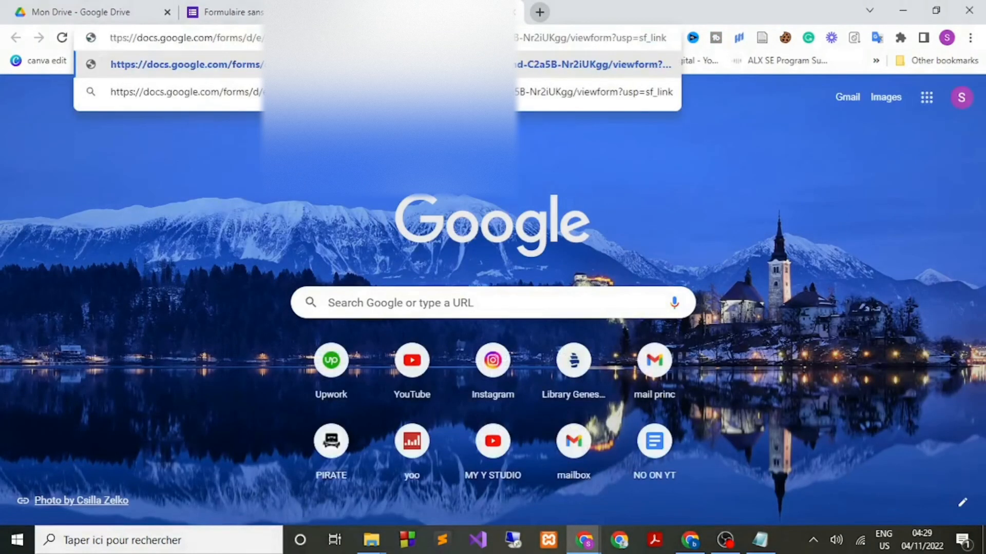
{"action": "key", "text": "Return"}
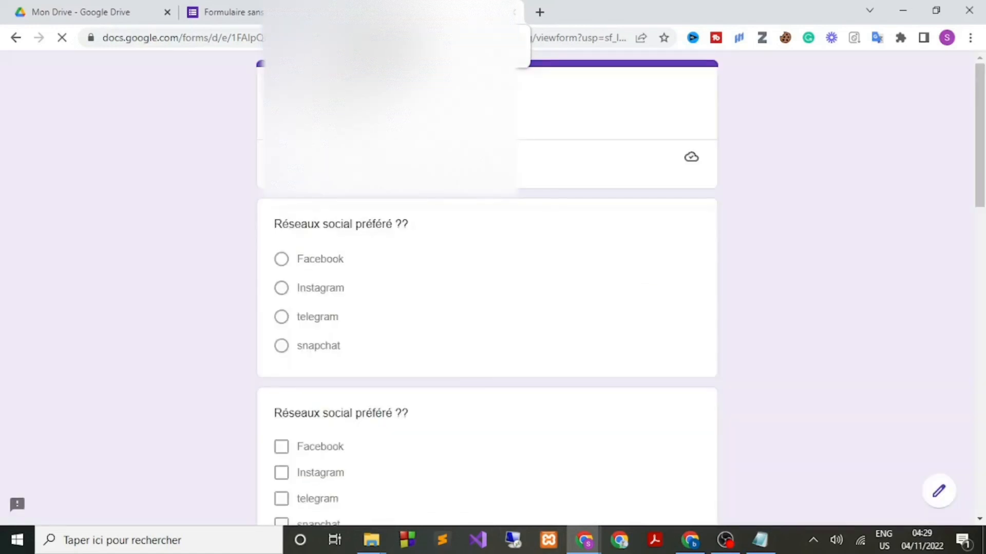
{"action": "scroll", "coordinate": [338, 253], "scroll_direction": "down", "scroll_amount": 5}
{"action": "scroll", "coordinate": [341, 251], "scroll_direction": "up", "scroll_amount": 11}
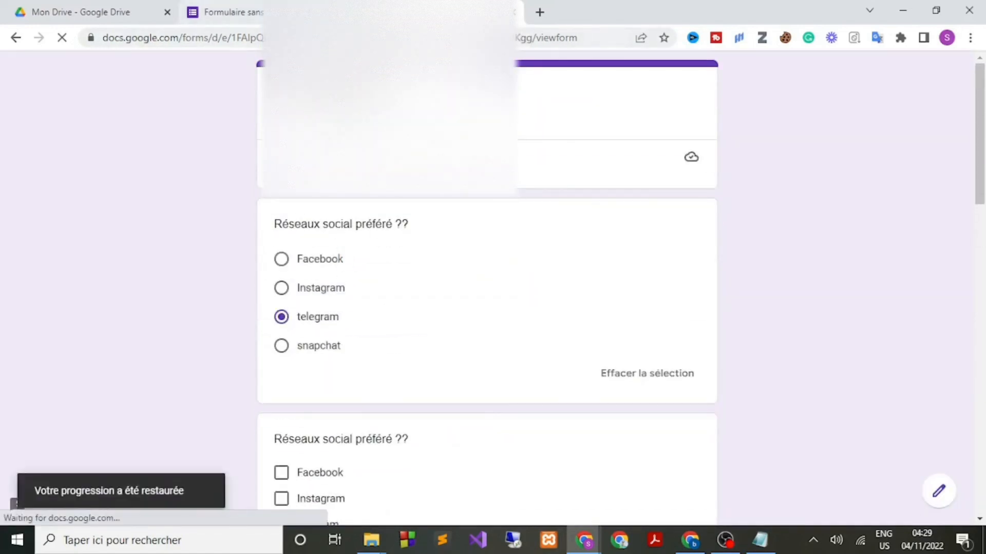
{"action": "left_click", "coordinate": [303, 12]}
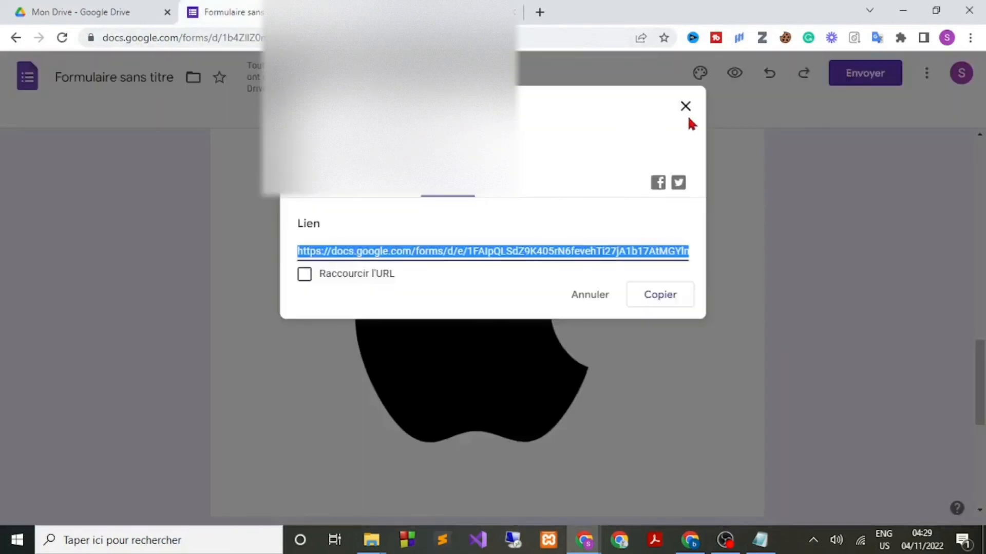
{"action": "left_click", "coordinate": [684, 104]}
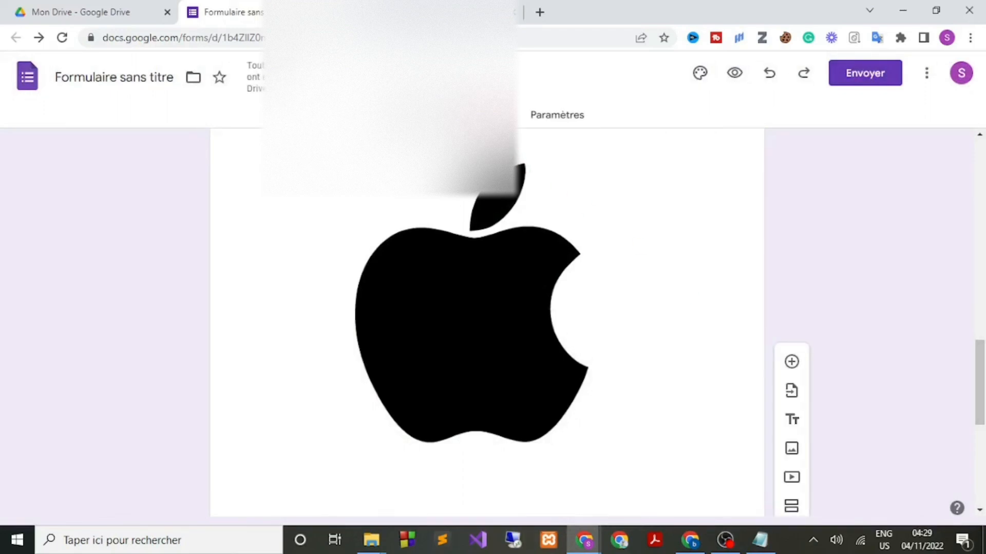
Link responses to a new spreadsheet 'Formulaire sans titre (réponses)' and return to the Sondage tab.
{"action": "left_click", "coordinate": [489, 115]}
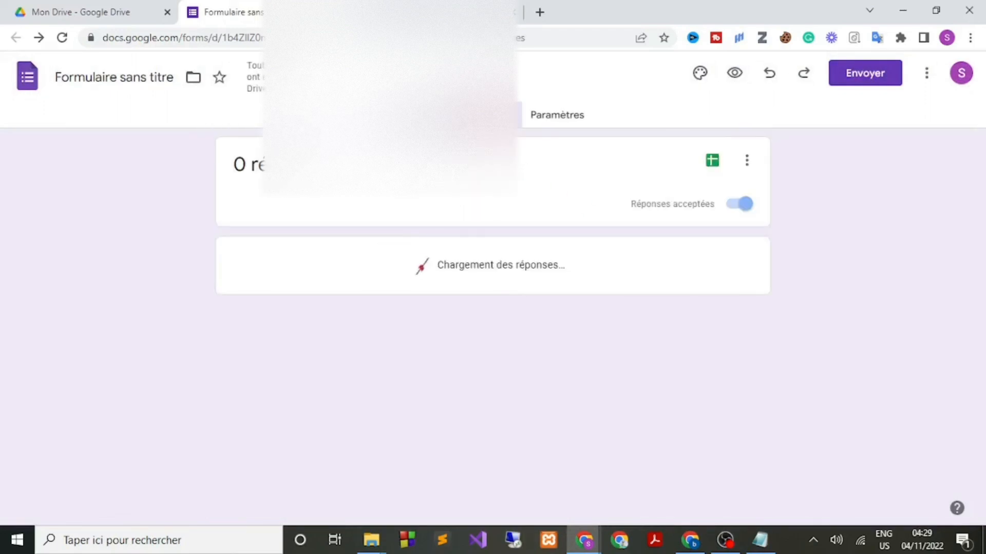
{"action": "left_click", "coordinate": [713, 164]}
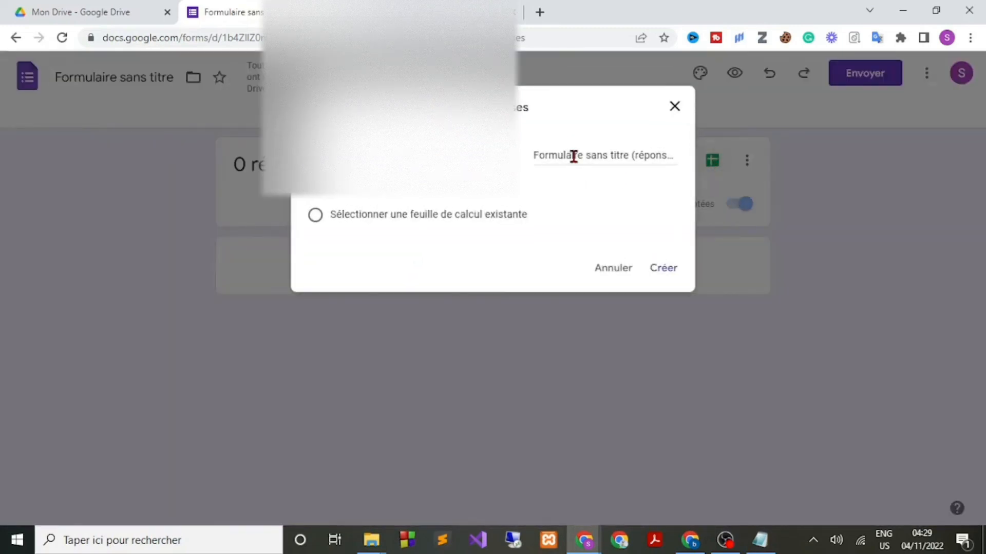
{"action": "left_click", "coordinate": [573, 155]}
{"action": "left_click", "coordinate": [663, 269]}
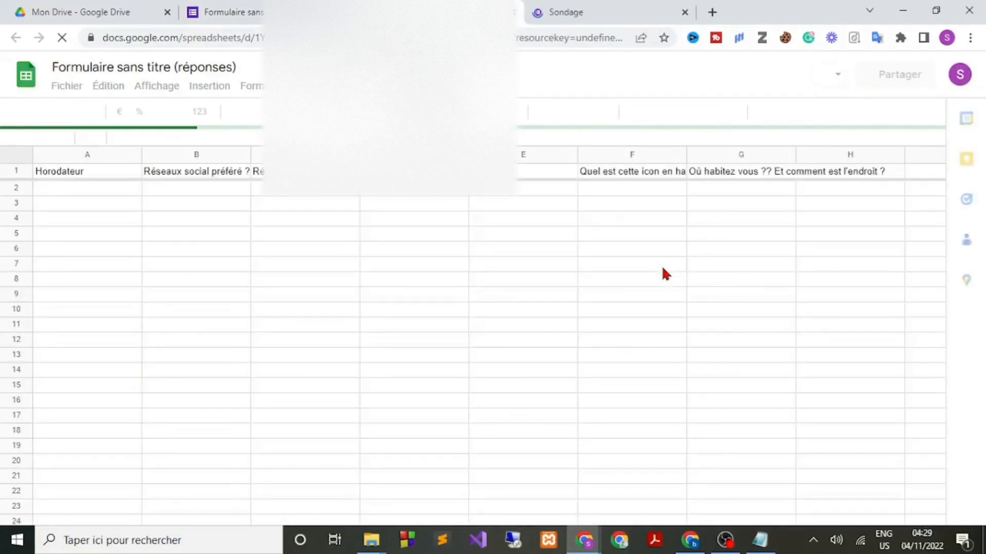
{"action": "left_click", "coordinate": [601, 10]}
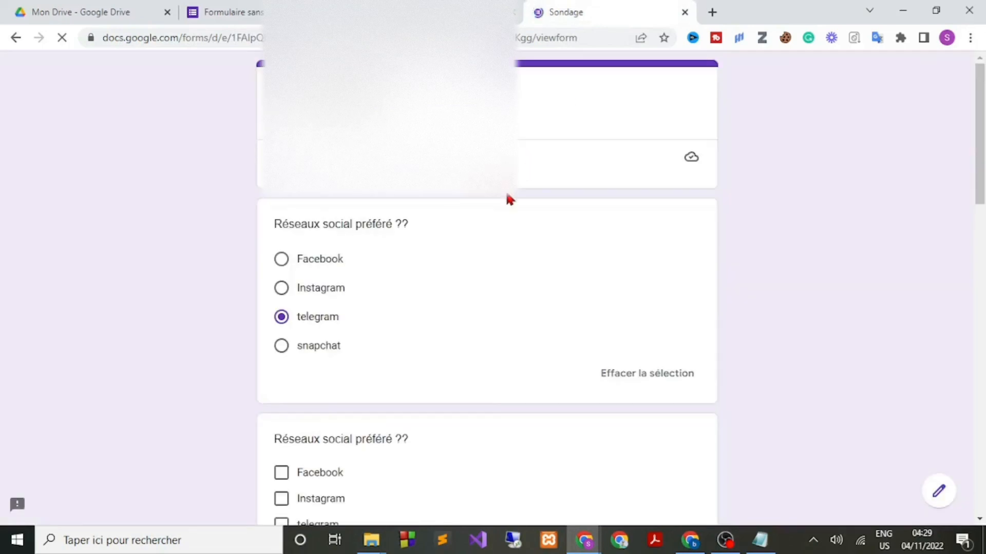
Answer Instagram in both the multiple-choice and dropdown questions.
{"action": "scroll", "coordinate": [504, 199], "scroll_direction": "down", "scroll_amount": 3}
{"action": "scroll", "coordinate": [503, 201], "scroll_direction": "up", "scroll_amount": 3}
{"action": "scroll", "coordinate": [503, 204], "scroll_direction": "down", "scroll_amount": 3}
{"action": "scroll", "coordinate": [501, 205], "scroll_direction": "up", "scroll_amount": 3}
{"action": "left_click", "coordinate": [281, 289]}
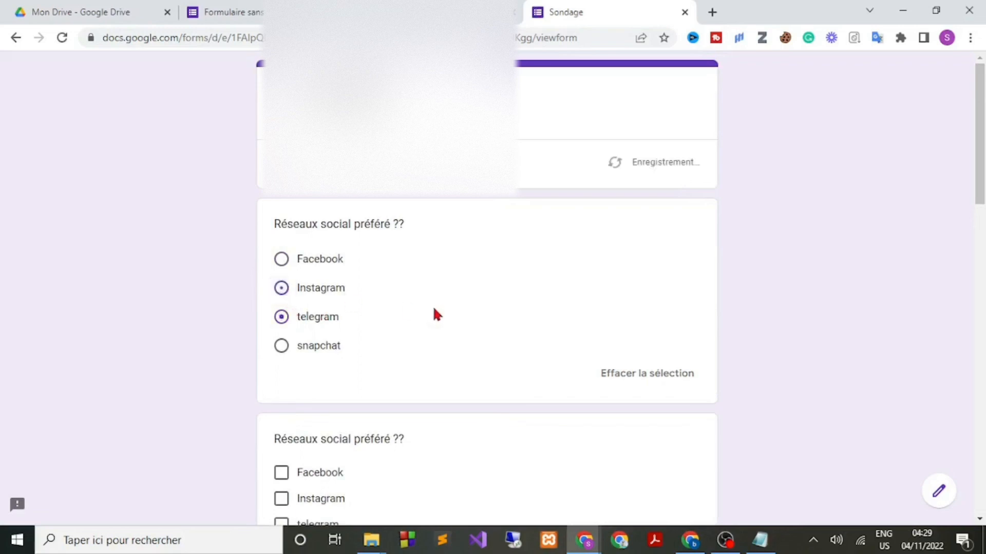
{"action": "scroll", "coordinate": [433, 307], "scroll_direction": "down", "scroll_amount": 3}
{"action": "scroll", "coordinate": [377, 328], "scroll_direction": "down", "scroll_amount": 6}
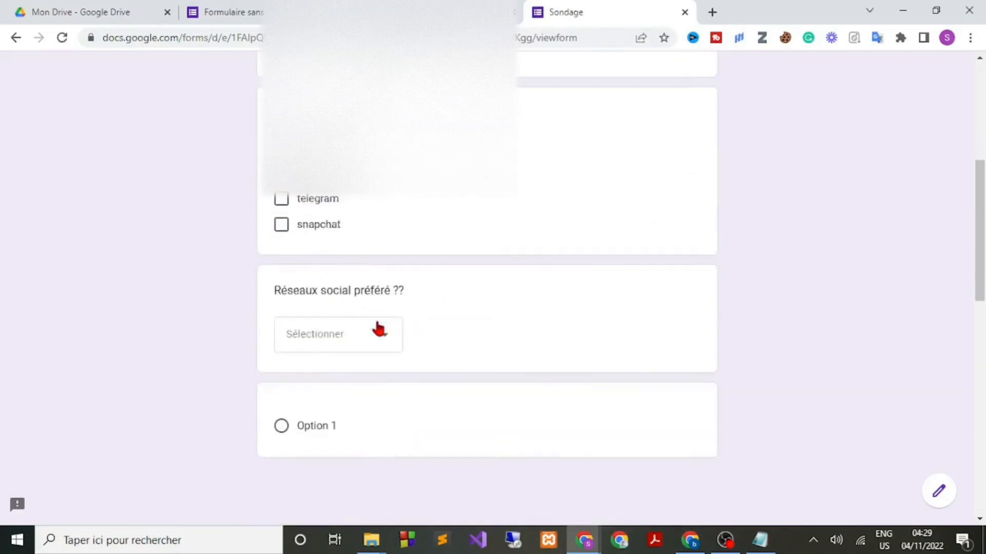
{"action": "left_click", "coordinate": [368, 233]}
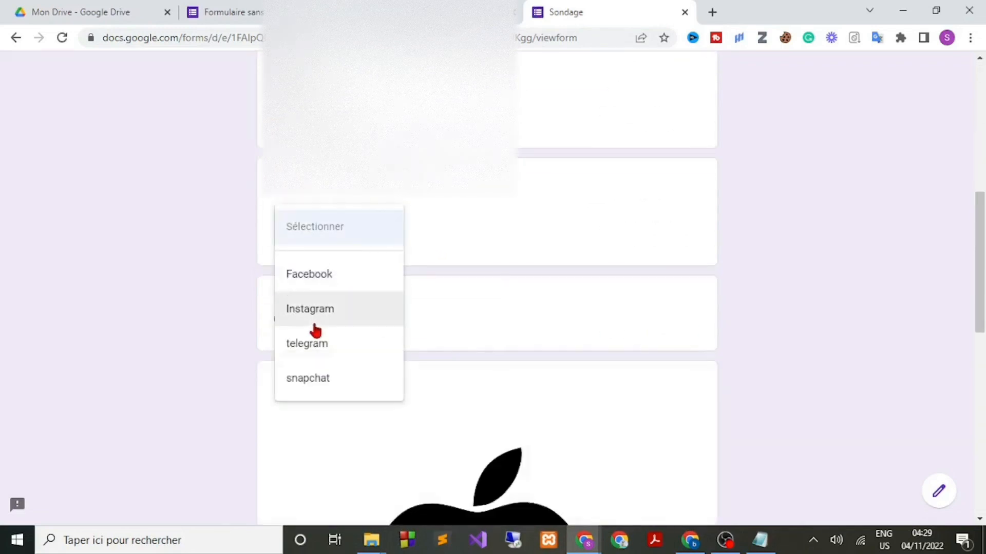
{"action": "left_click", "coordinate": [370, 311]}
Answer the icon question with 'apple'.
{"action": "scroll", "coordinate": [410, 285], "scroll_direction": "down", "scroll_amount": 4}
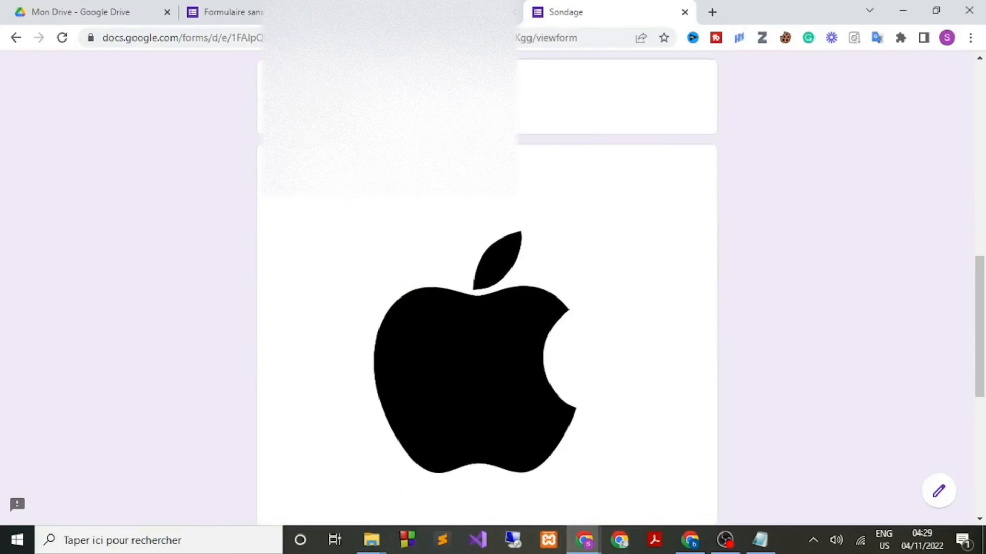
{"action": "scroll", "coordinate": [486, 218], "scroll_direction": "down", "scroll_amount": 5}
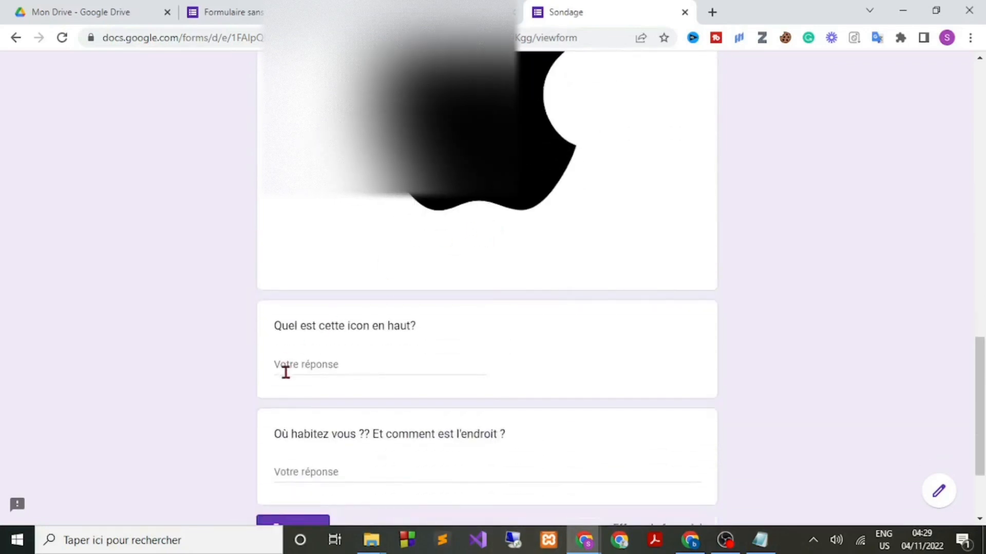
{"action": "left_click", "coordinate": [365, 359]}
{"action": "type", "text": "a"}
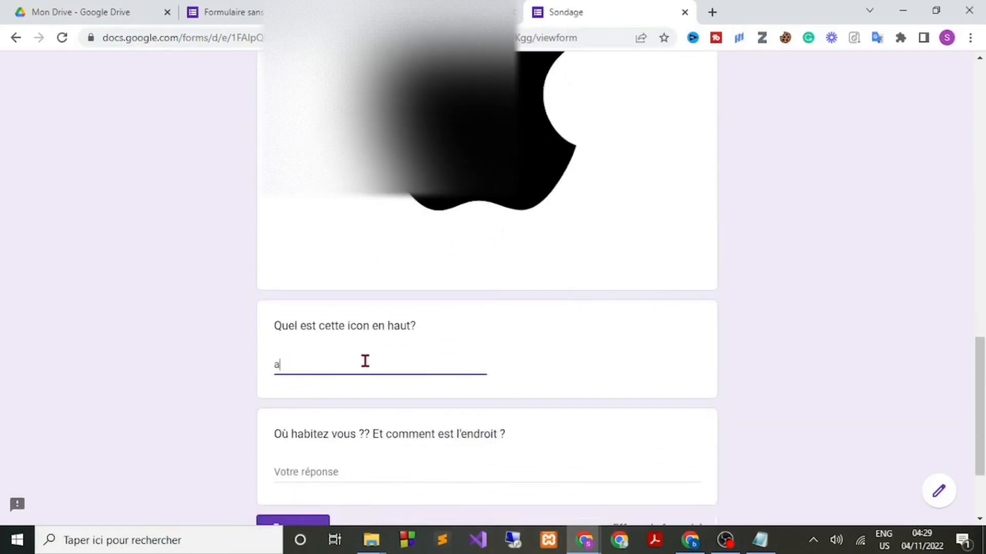
{"action": "type", "text": "pple"}
Answer the where-do-you-live question with 'France' / 'C'est très bien' and submit the form.
{"action": "scroll", "coordinate": [118, 323], "scroll_direction": "down", "scroll_amount": 3}
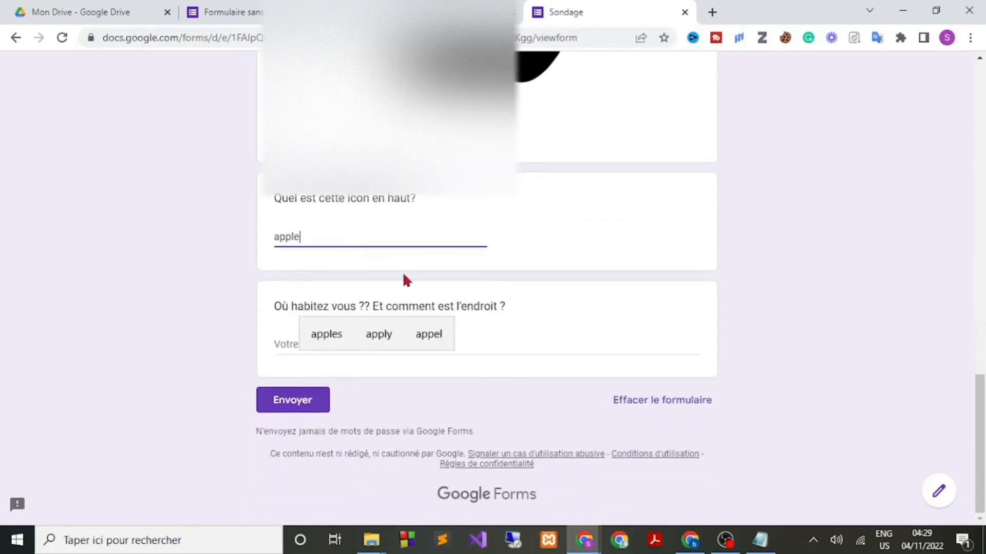
{"action": "left_click", "coordinate": [313, 345]}
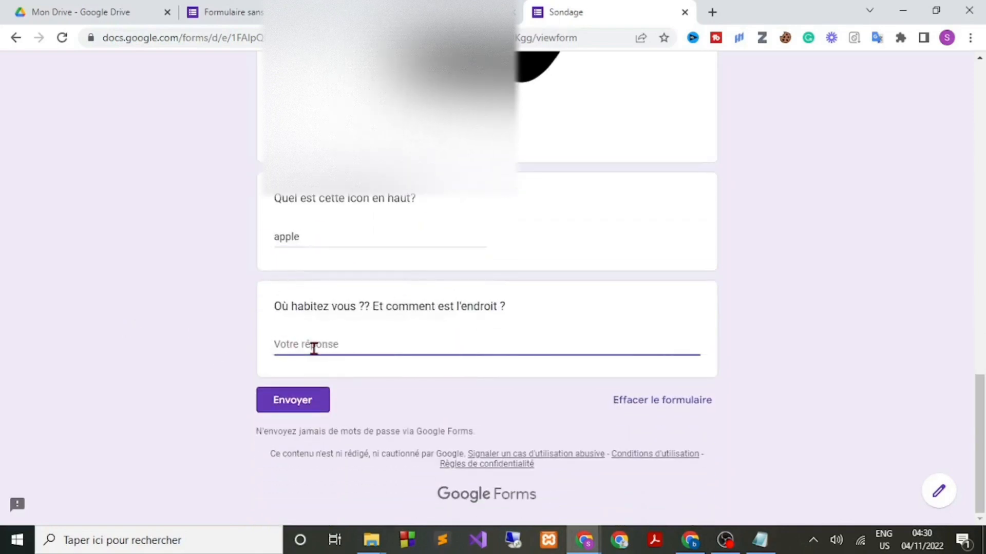
{"action": "type", "text": "france"}
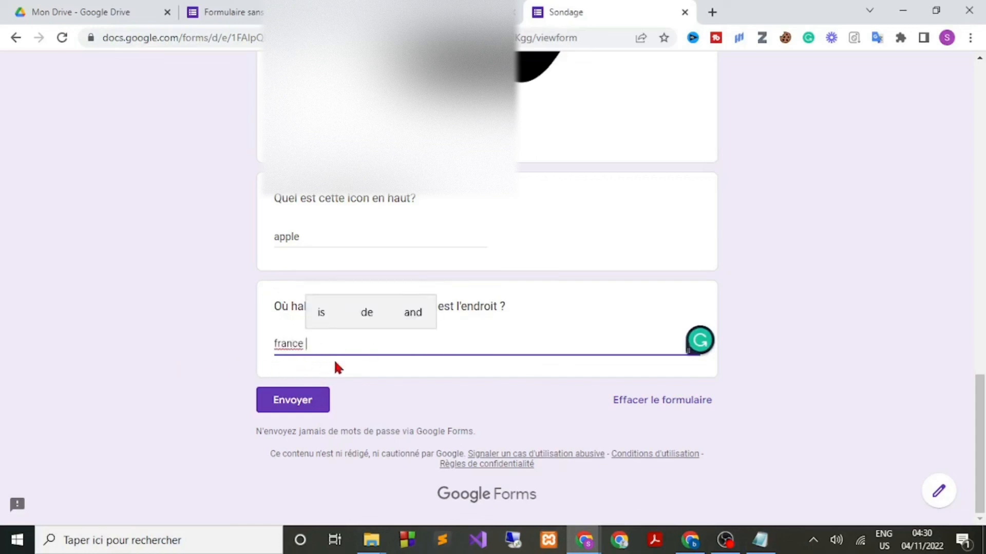
{"action": "key", "text": "Return"}
{"action": "key", "text": "Caps_Lock"}
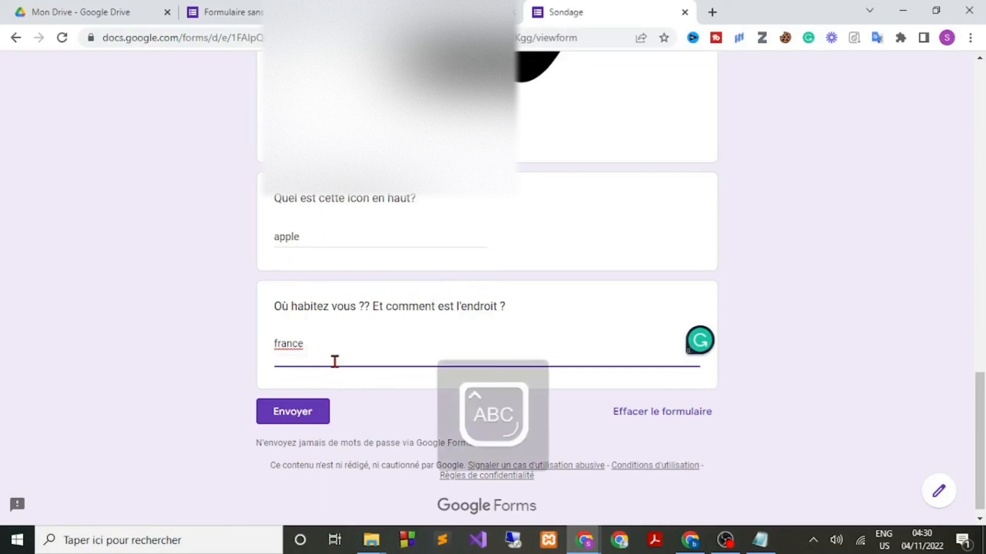
{"action": "type", "text": "C"}
{"action": "key", "text": "Caps_Lock"}
{"action": "type", "text": "'est tres"}
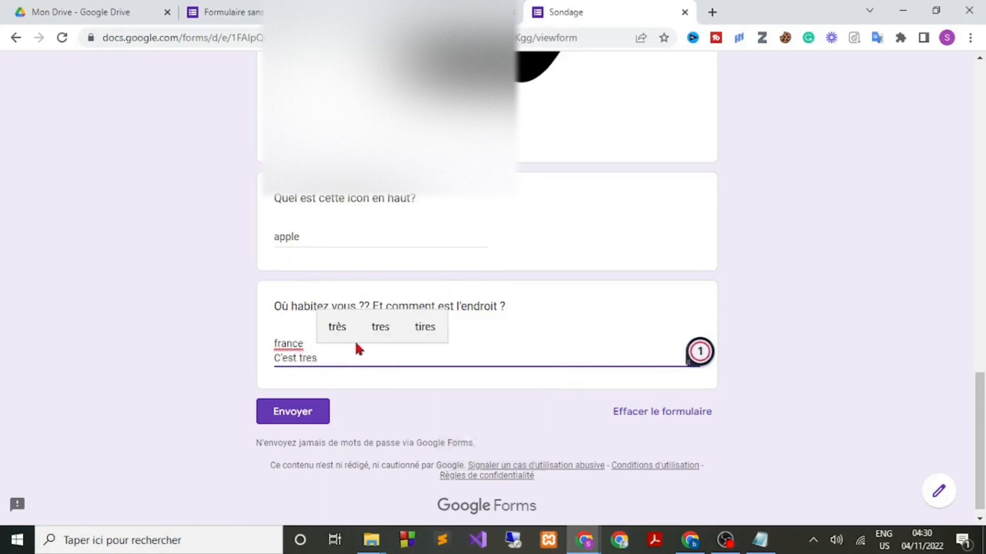
{"action": "left_click", "coordinate": [337, 327]}
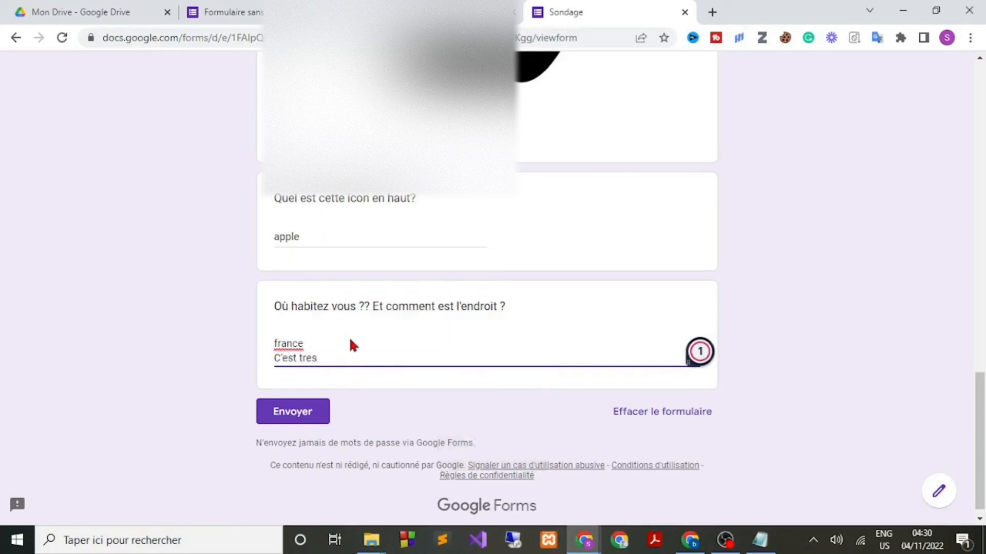
{"action": "left_click", "coordinate": [341, 326]}
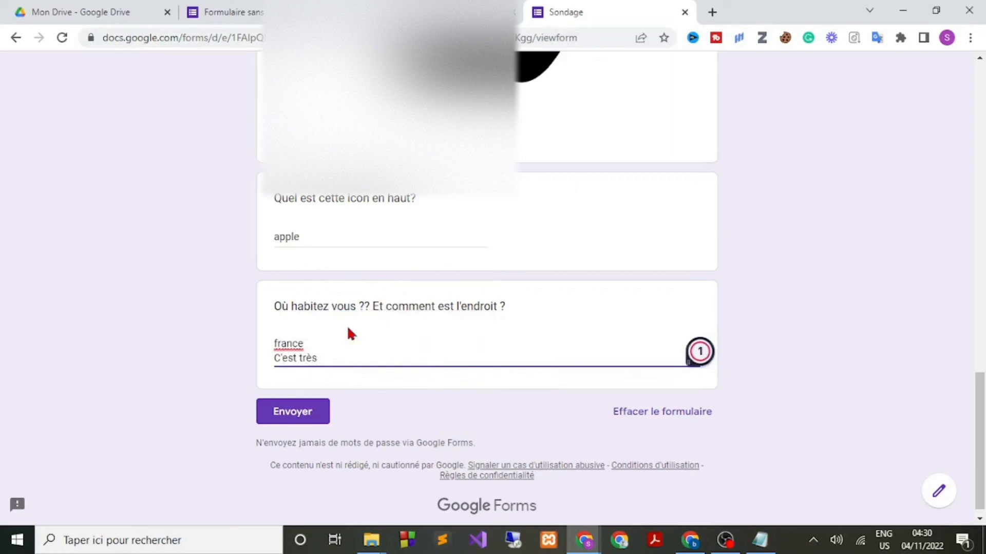
{"action": "left_click", "coordinate": [279, 344]}
{"action": "key", "text": "BackSpace"}
{"action": "key", "text": "Caps_Lock"}
{"action": "type", "text": "F"}
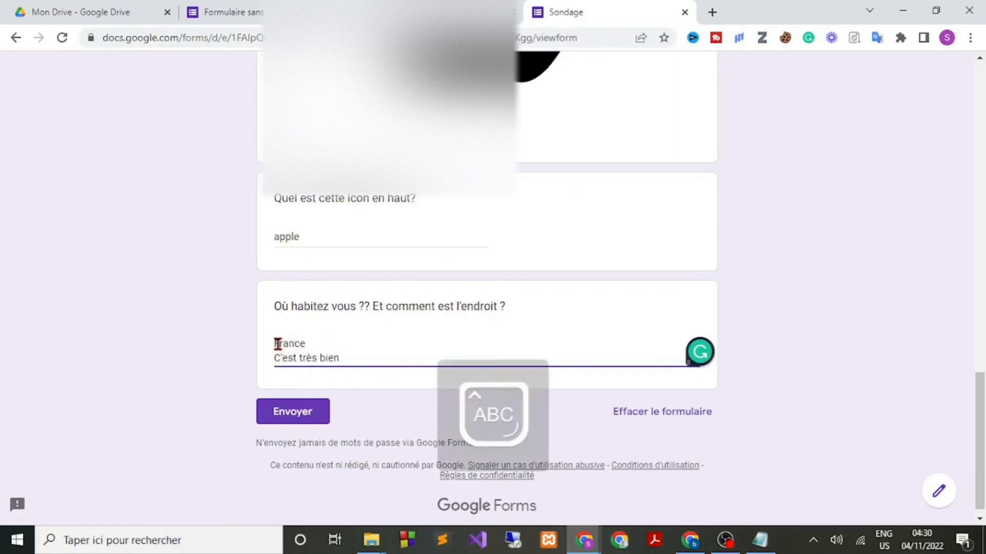
{"action": "left_click", "coordinate": [181, 364]}
{"action": "left_click", "coordinate": [301, 411]}
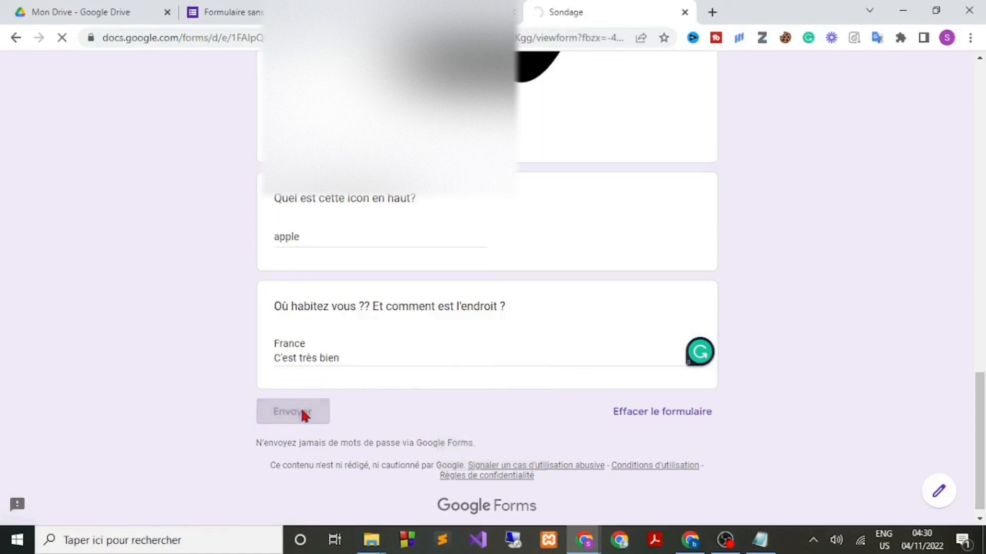